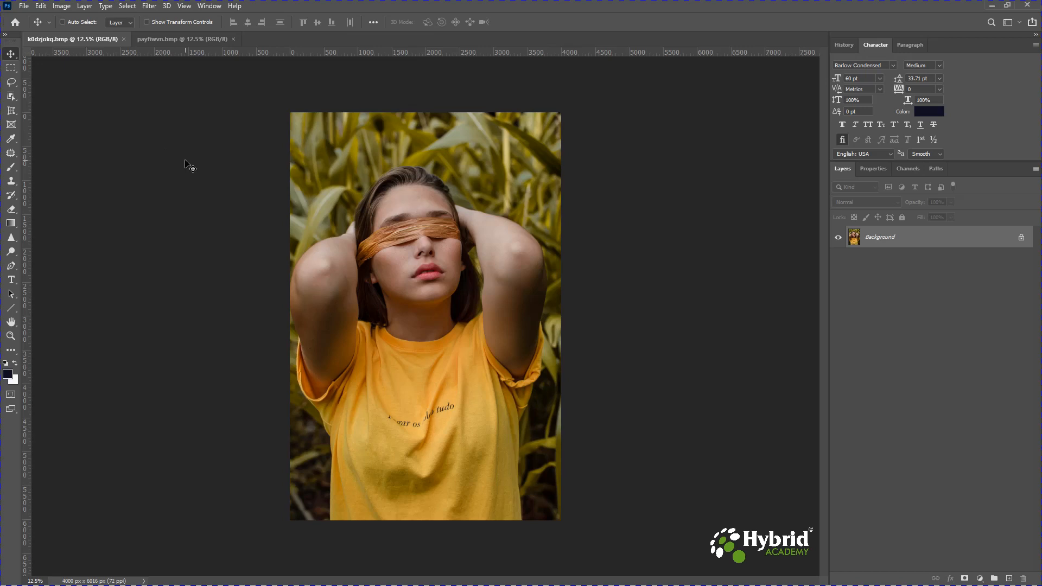
- Open the Actions panel
click(208, 7)
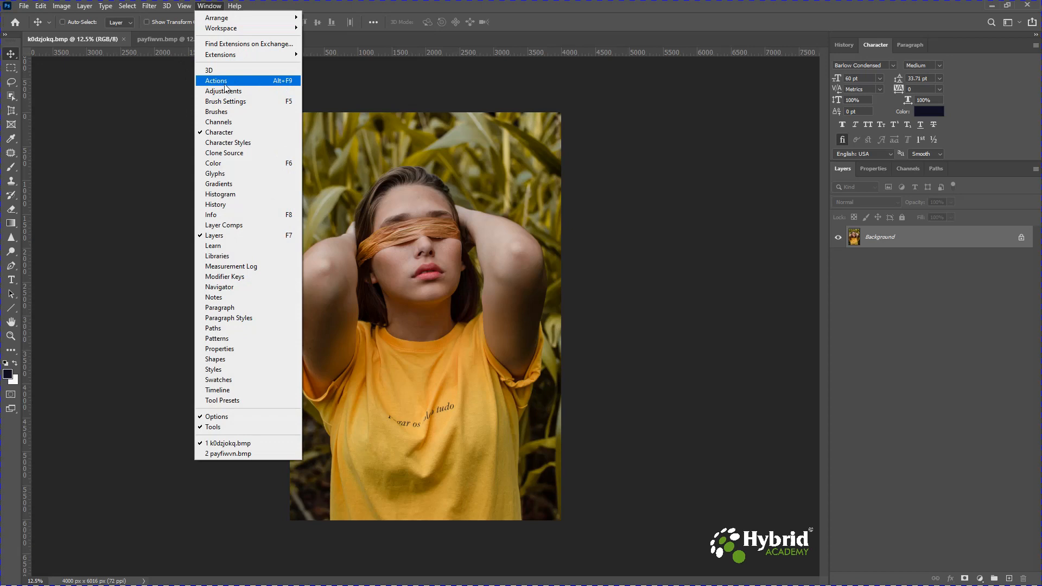
click(275, 85)
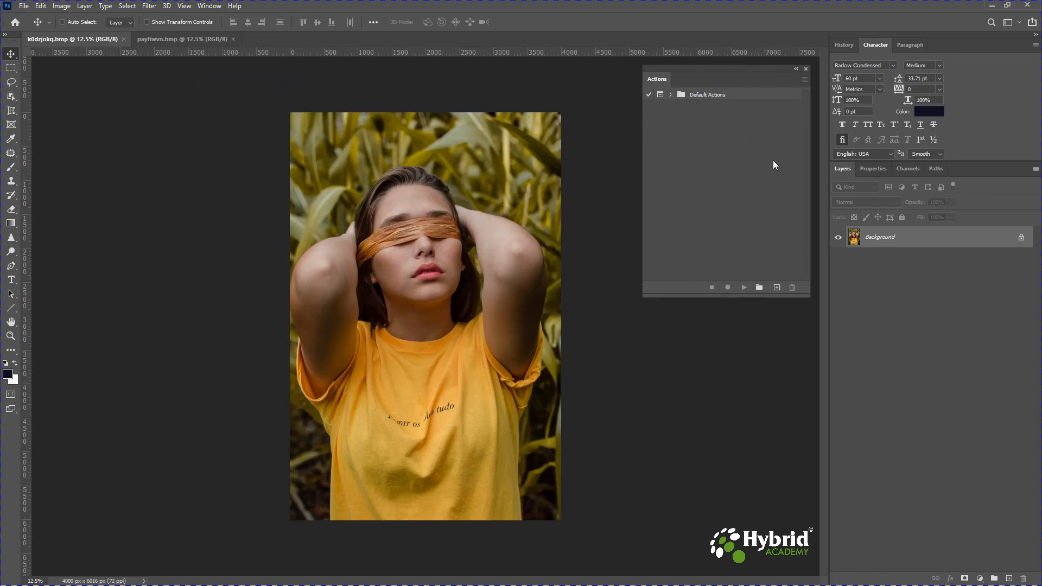
click(803, 80)
click(803, 80)
click(67, 9)
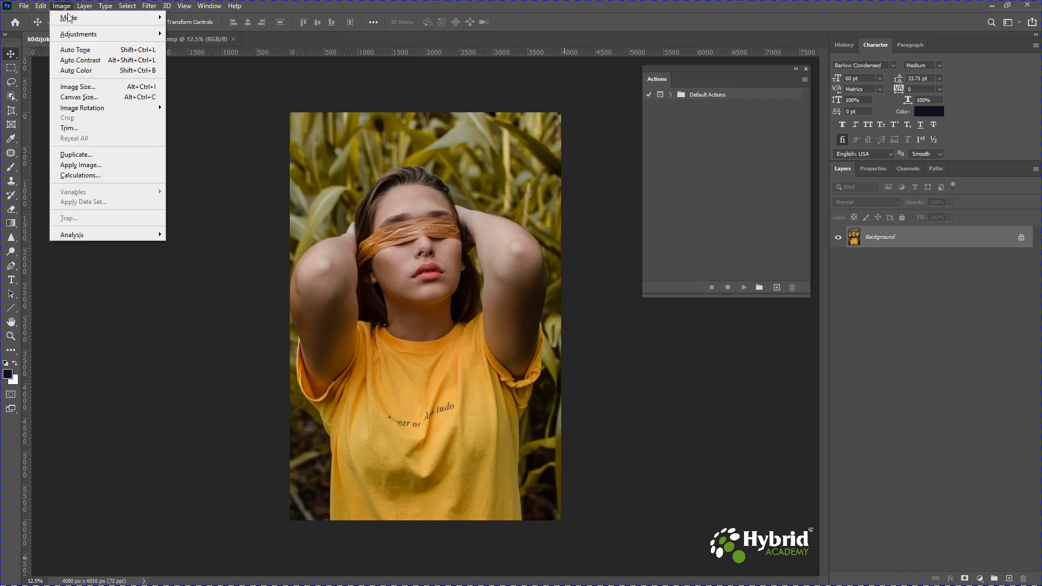
click(67, 21)
click(61, 7)
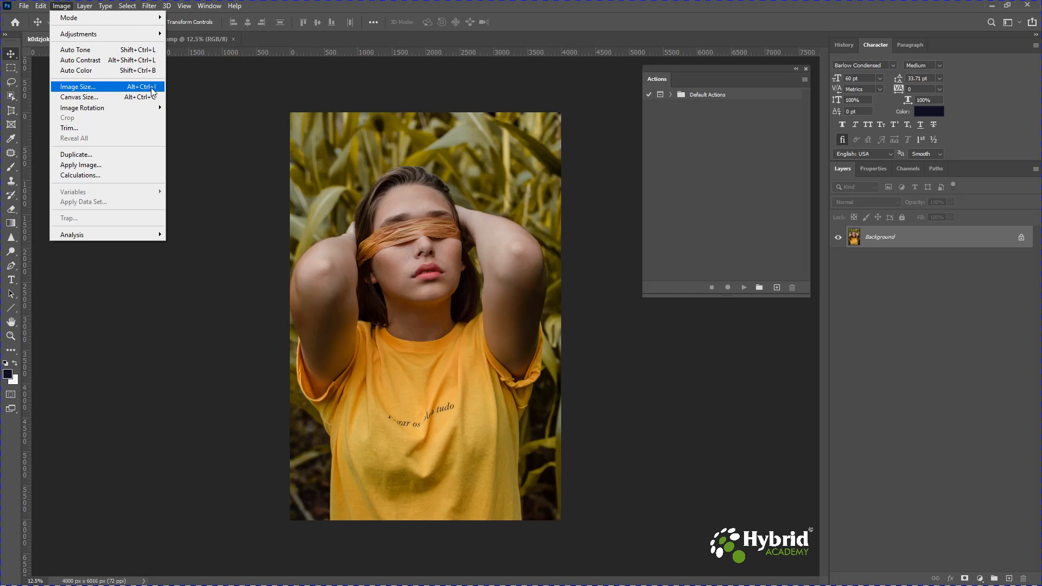
click(130, 88)
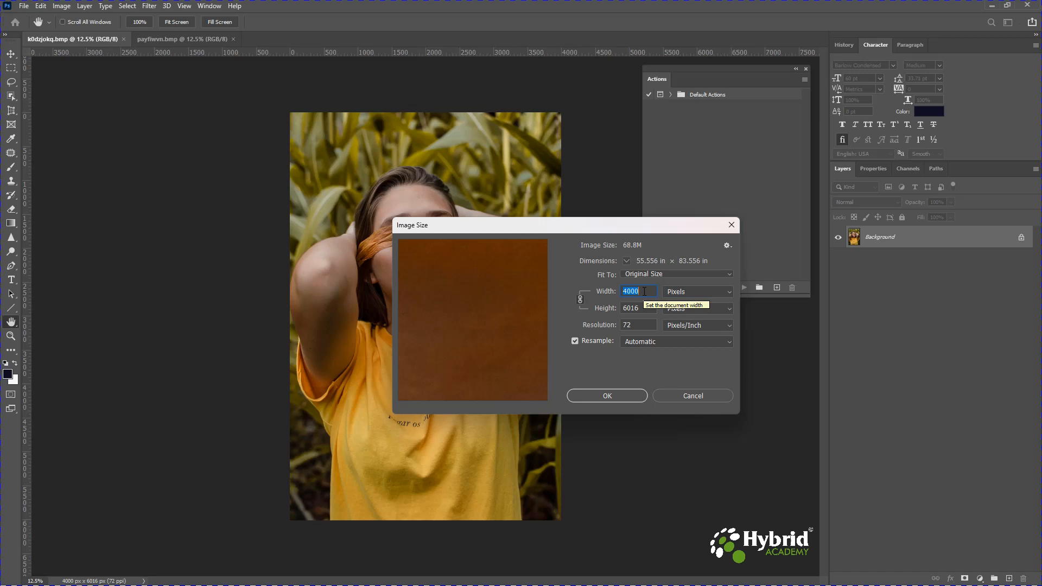
text(100)
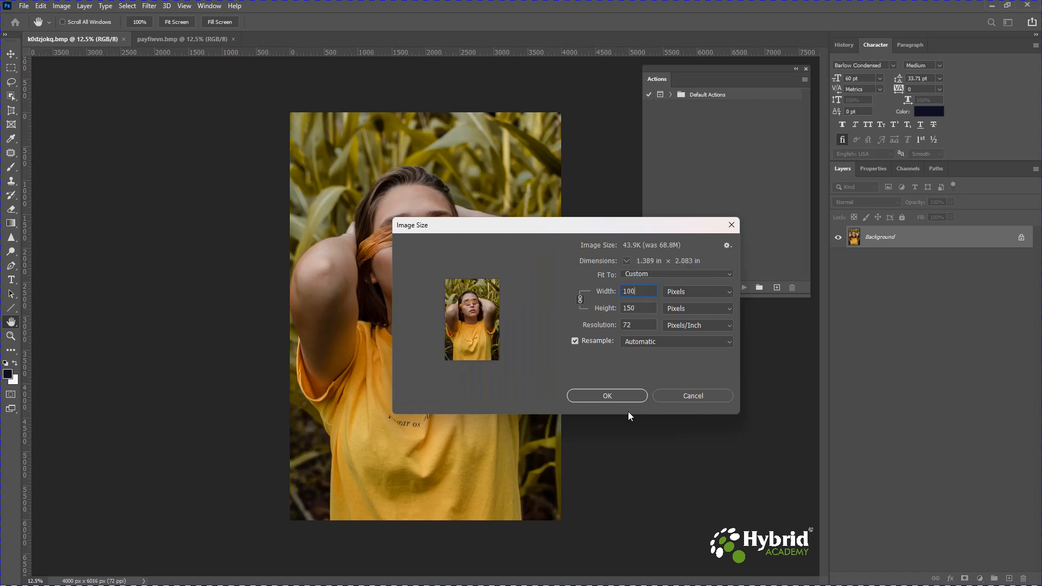
text(0)
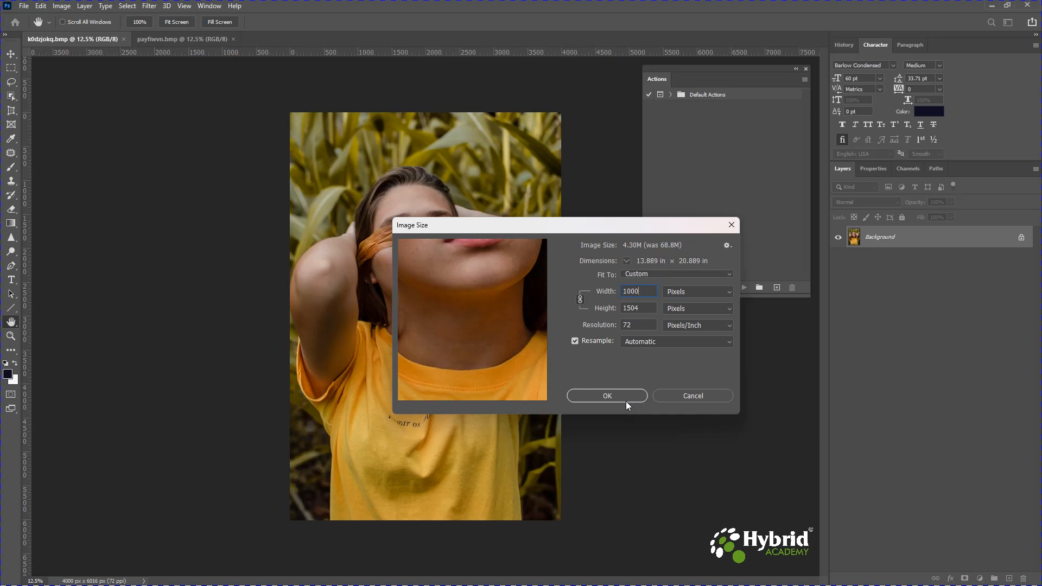
click(687, 396)
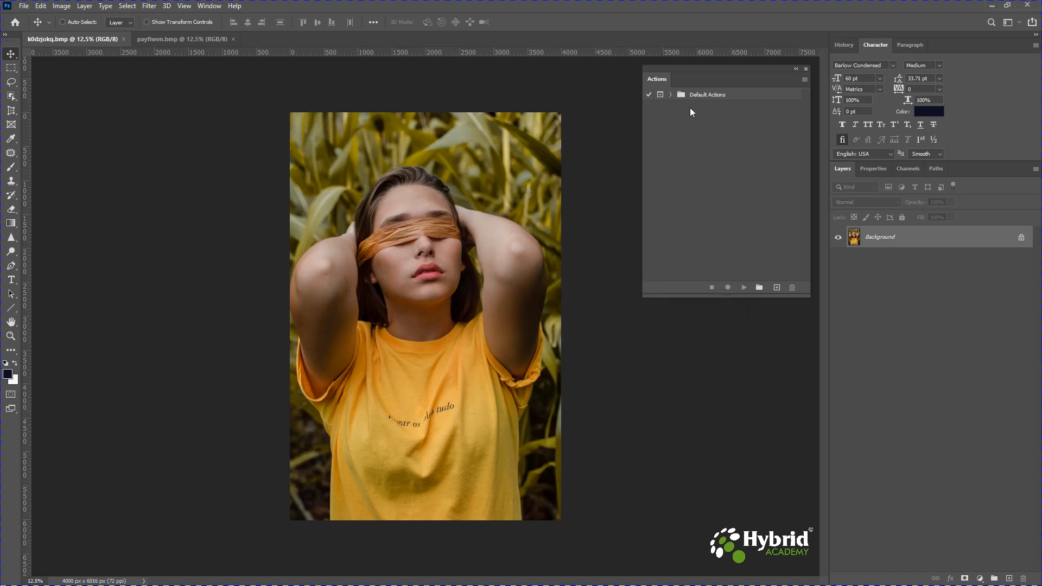
- Create a new action set named "My First Action"
click(759, 288)
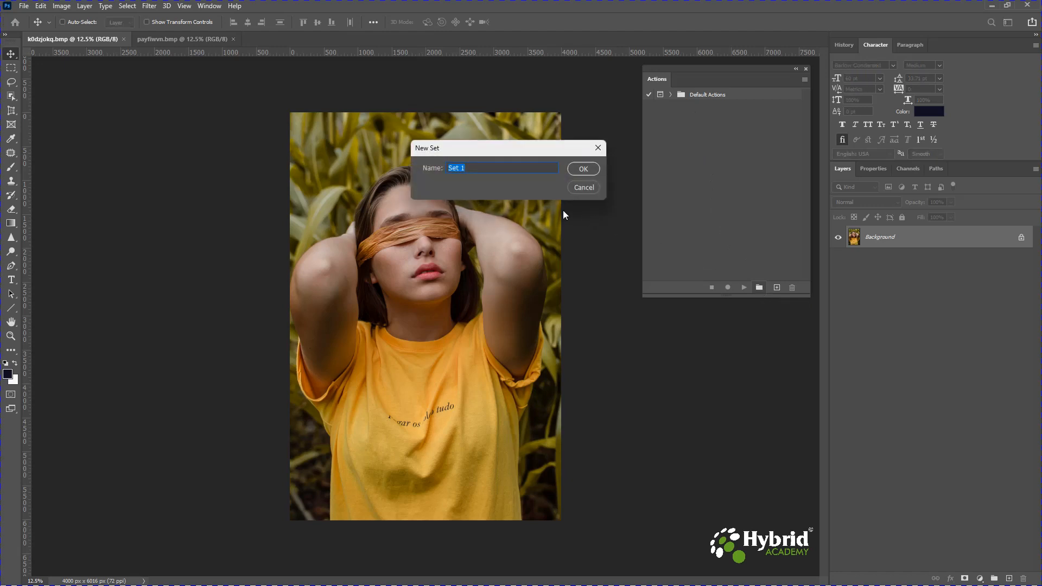
text(My First Action)
click(587, 169)
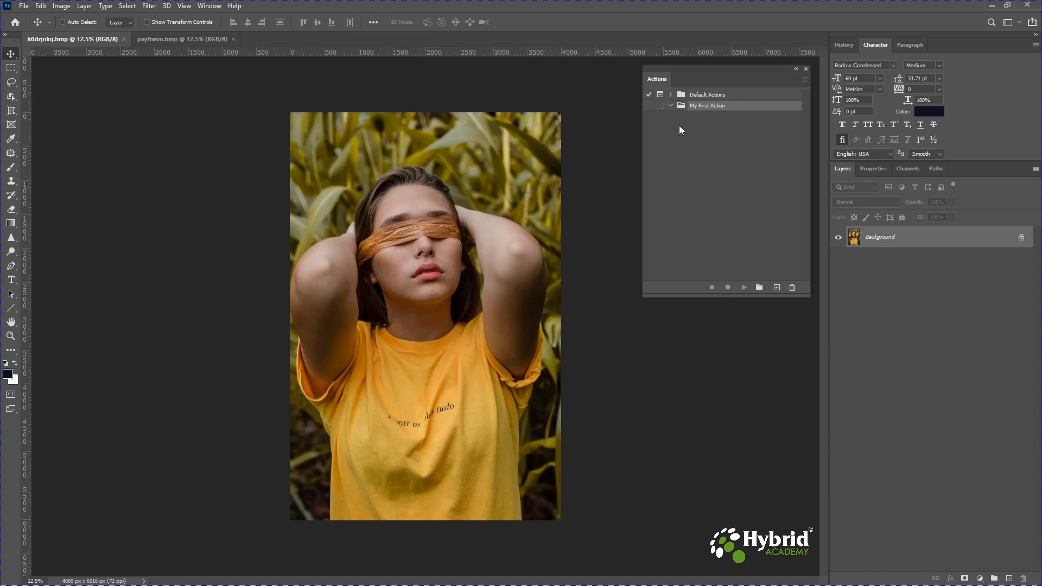
- Start a new action named "Resize Image to 1000px width" in the My First Action set
click(776, 289)
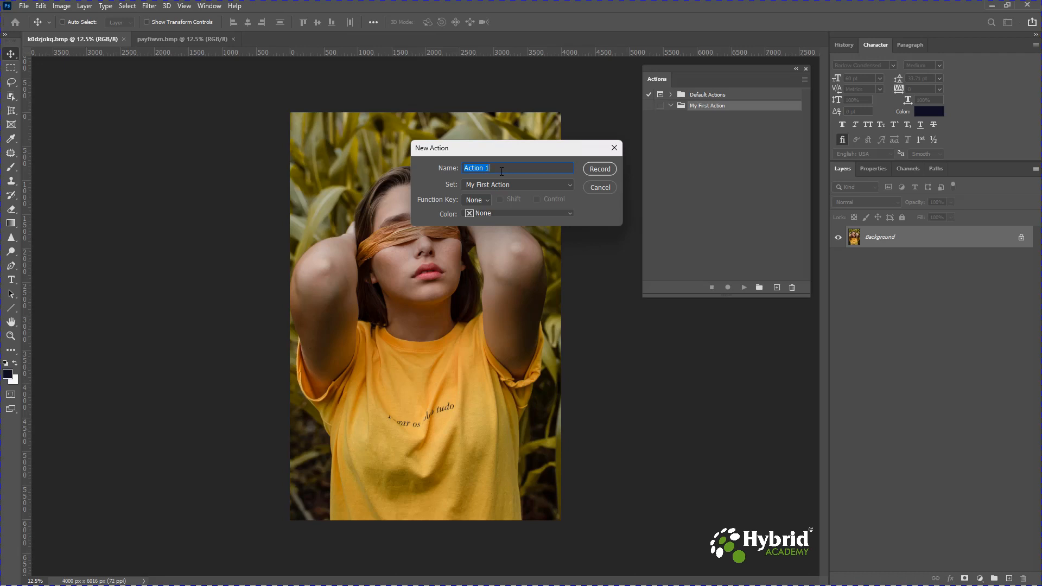
text(Res)
text(izze)
key(BackSpace)
key(BackSpace)
text(e Ia)
text(mage)
text( to )
text(1000)
text(px widt)
click(546, 186)
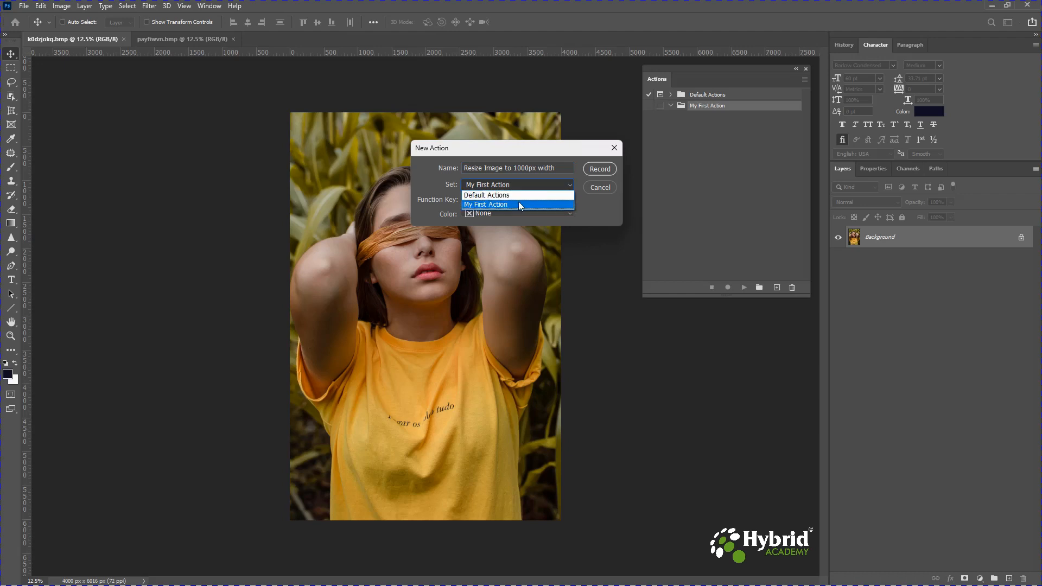
click(600, 206)
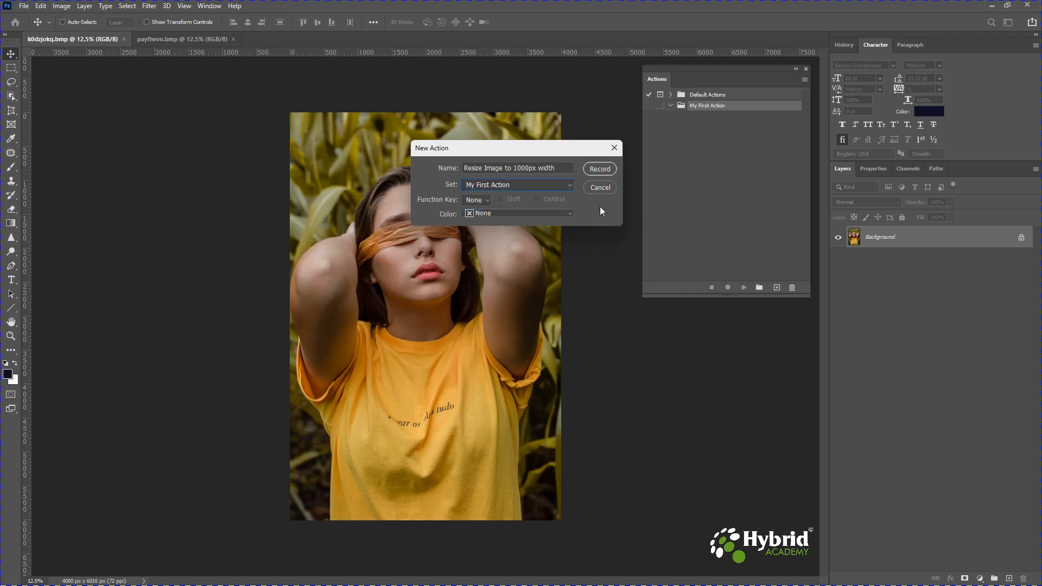
click(497, 188)
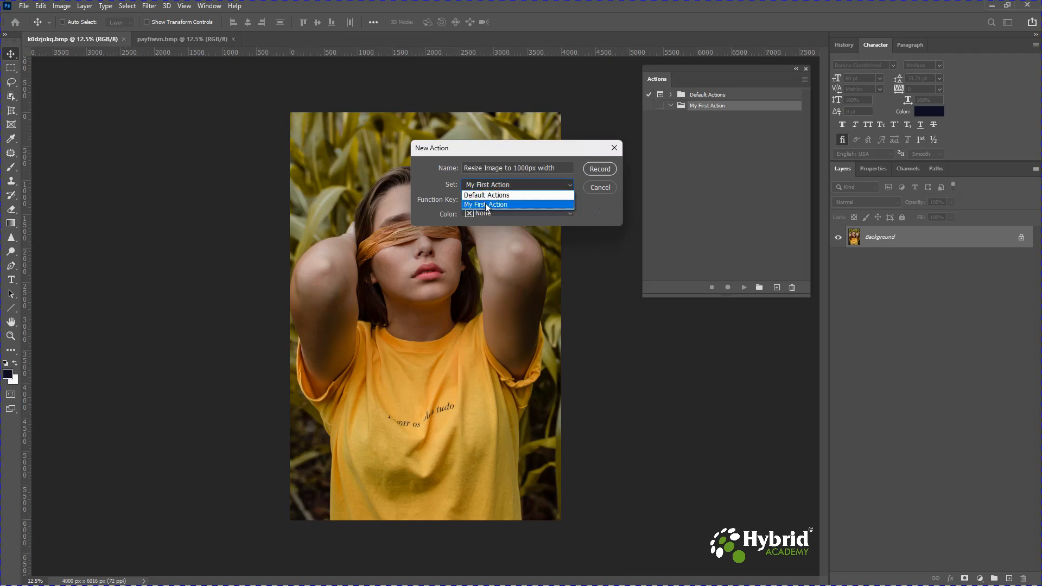
click(509, 205)
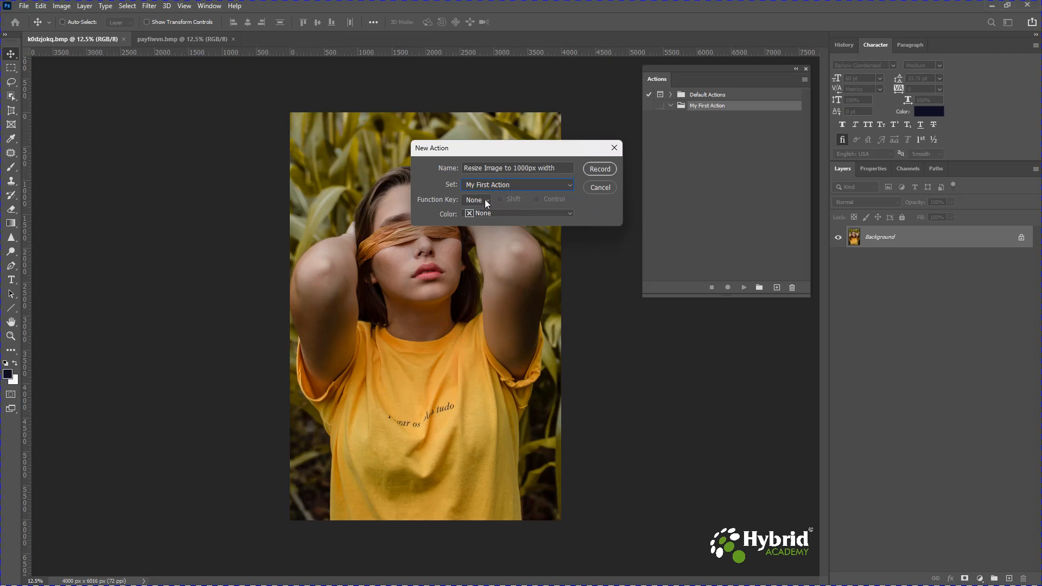
- Assign the action function key F2 with Shift and Control, colour Red, and start recording
click(486, 201)
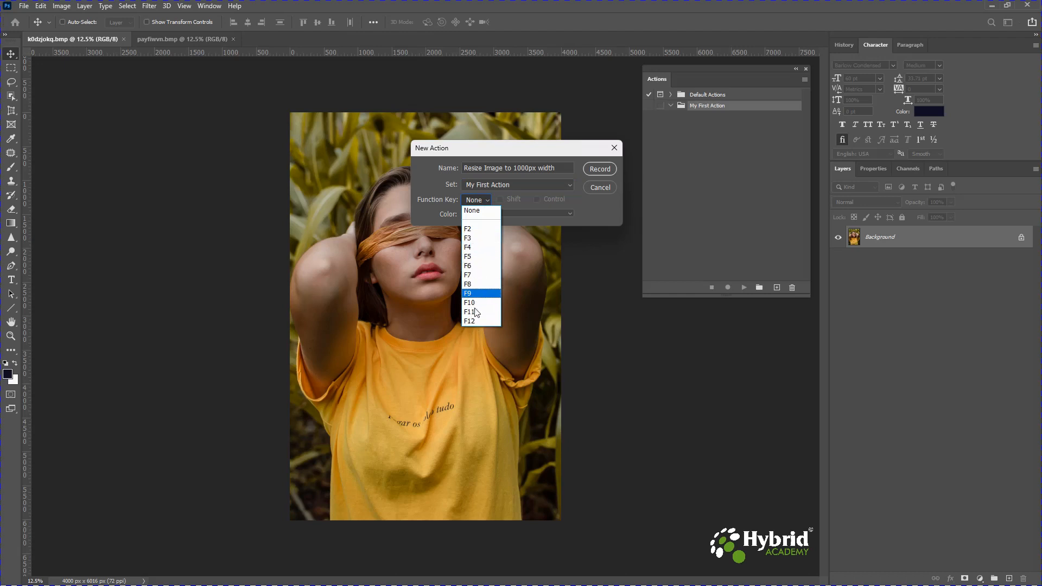
click(470, 230)
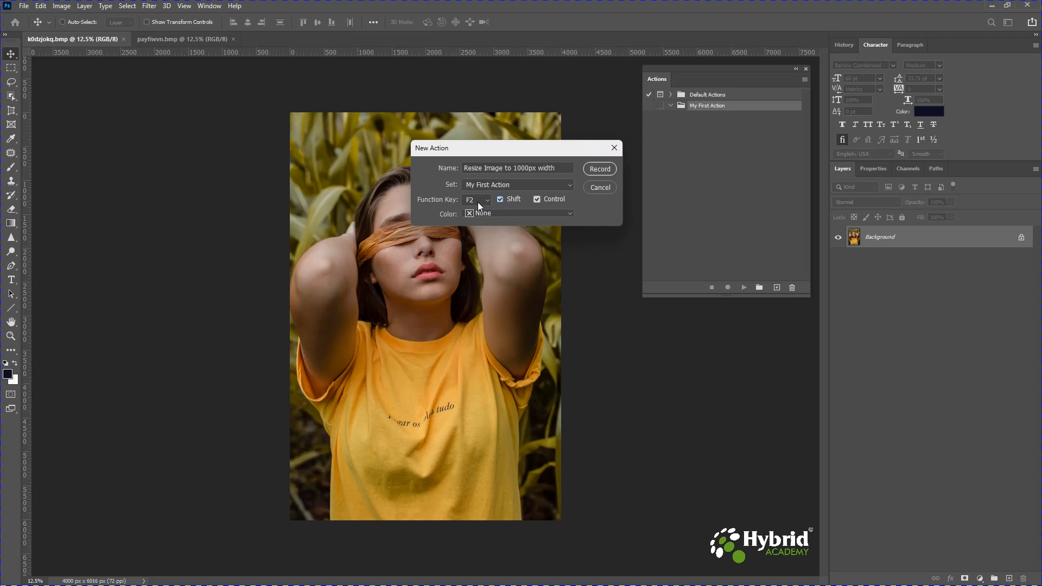
click(479, 214)
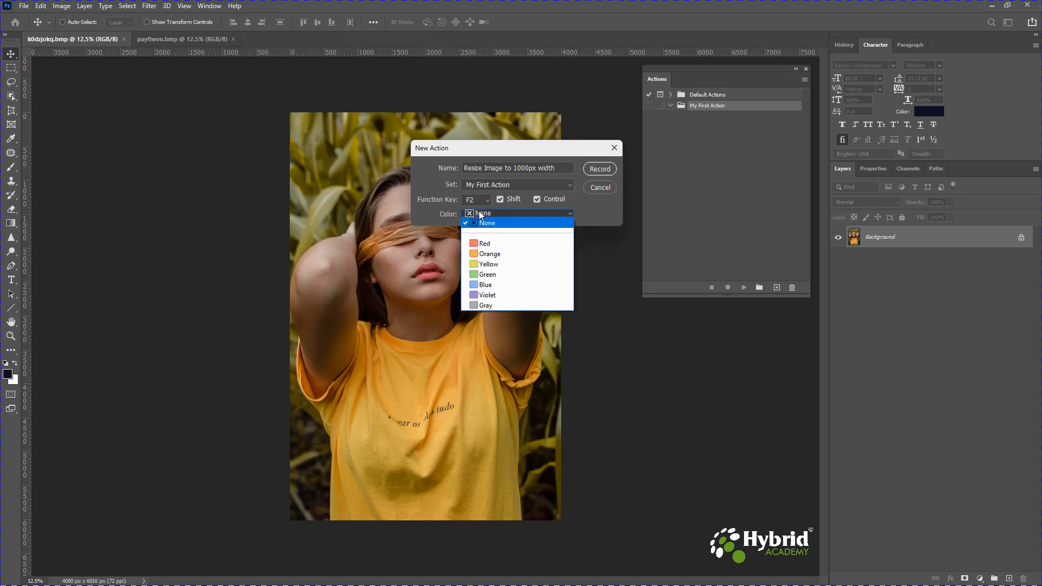
click(483, 247)
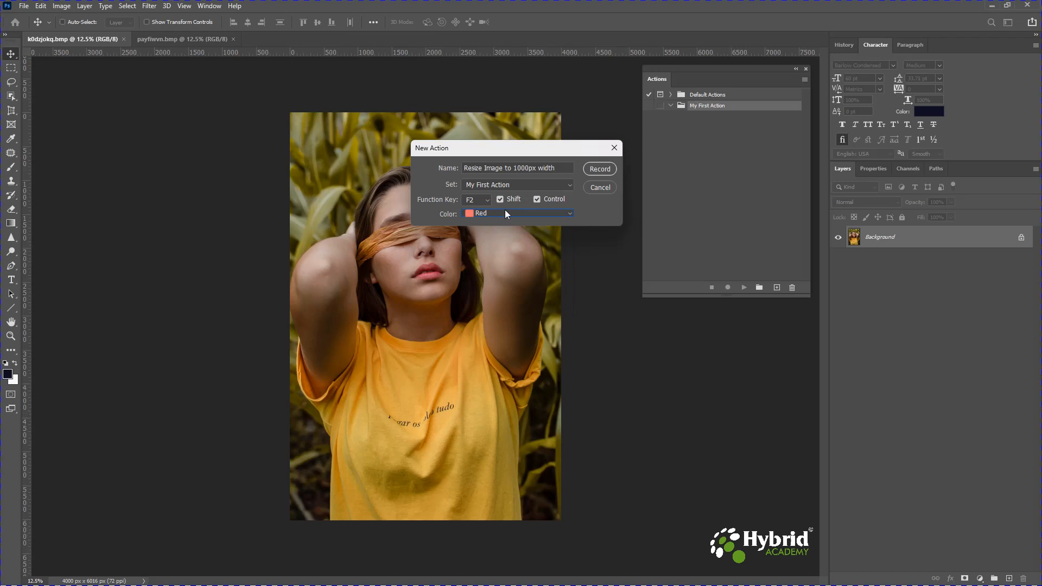
click(600, 169)
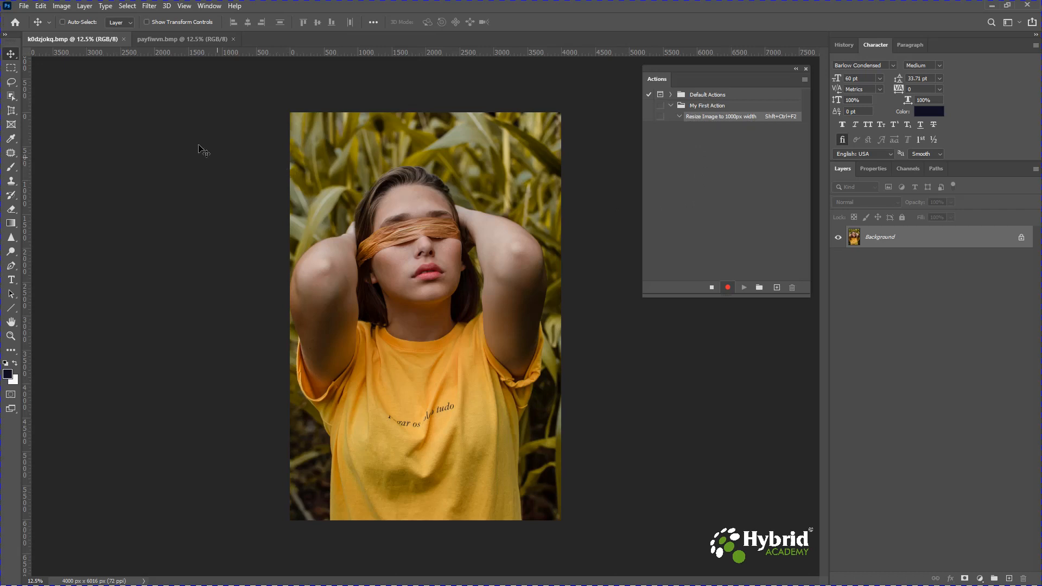
- Record an Image Size step resizing the image to 1000 pixels wide, and expand its recorded details
click(61, 8)
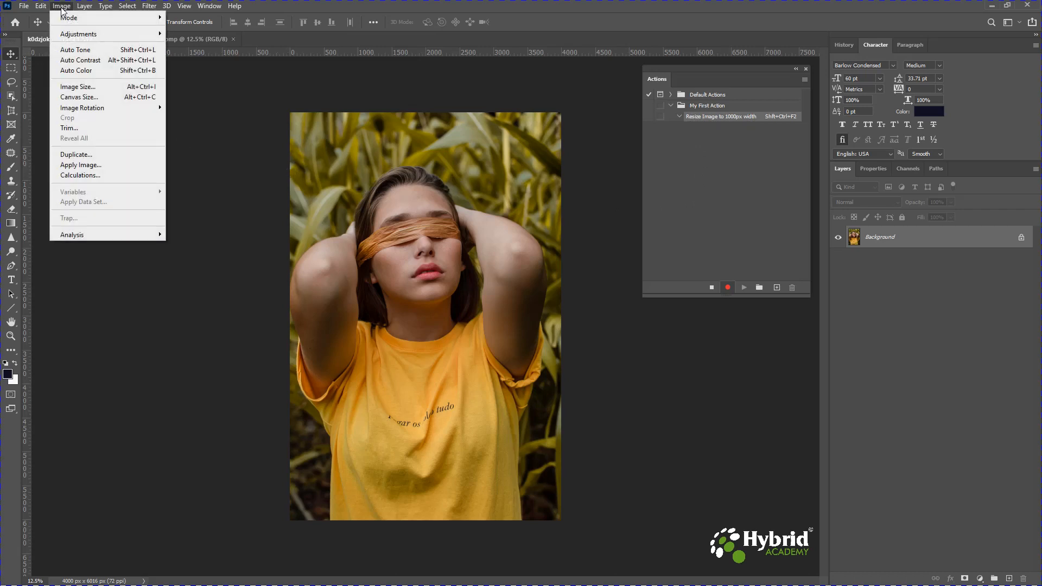
click(81, 90)
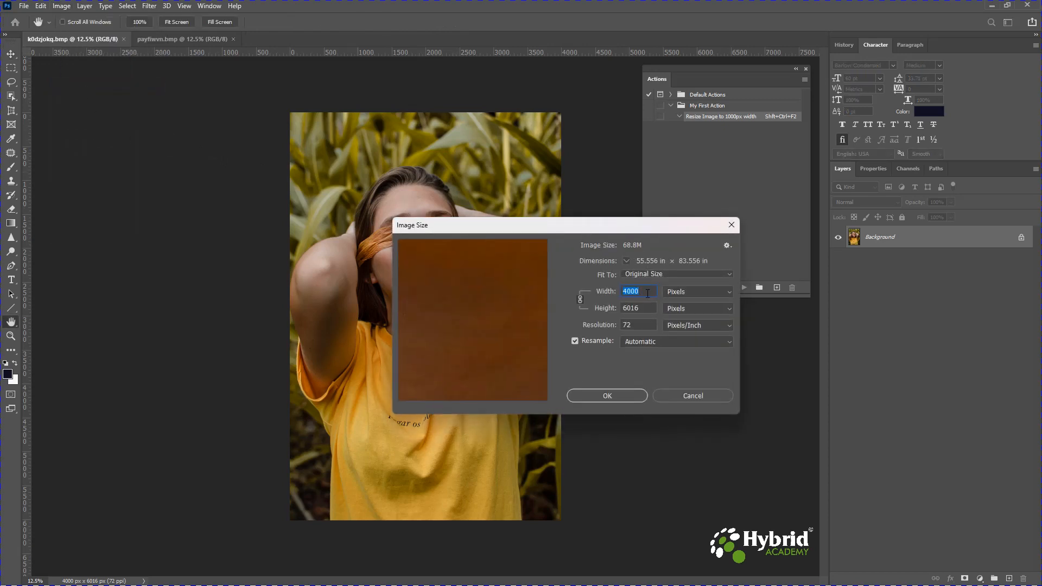
text(1)
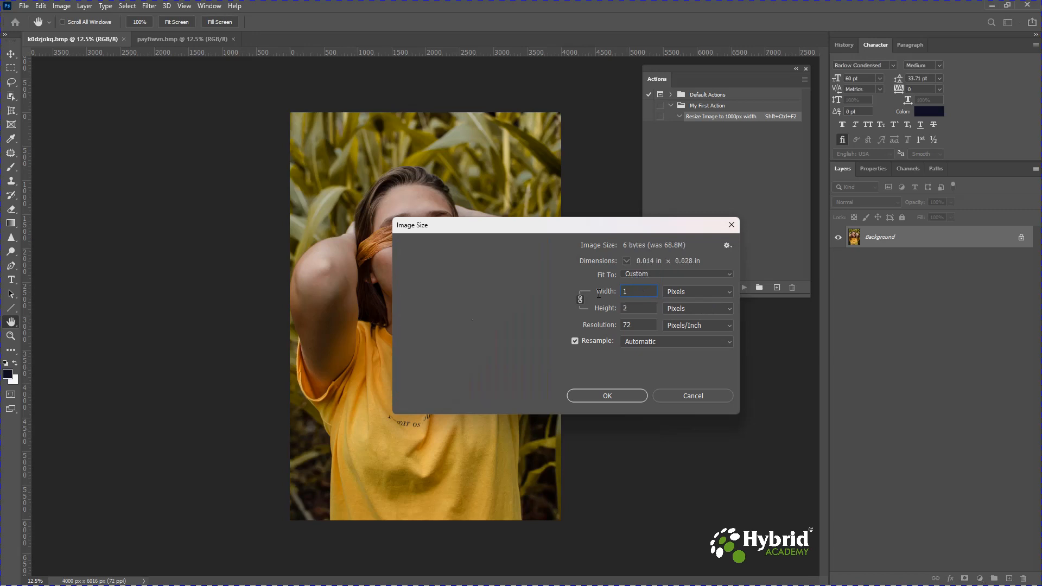
text(000)
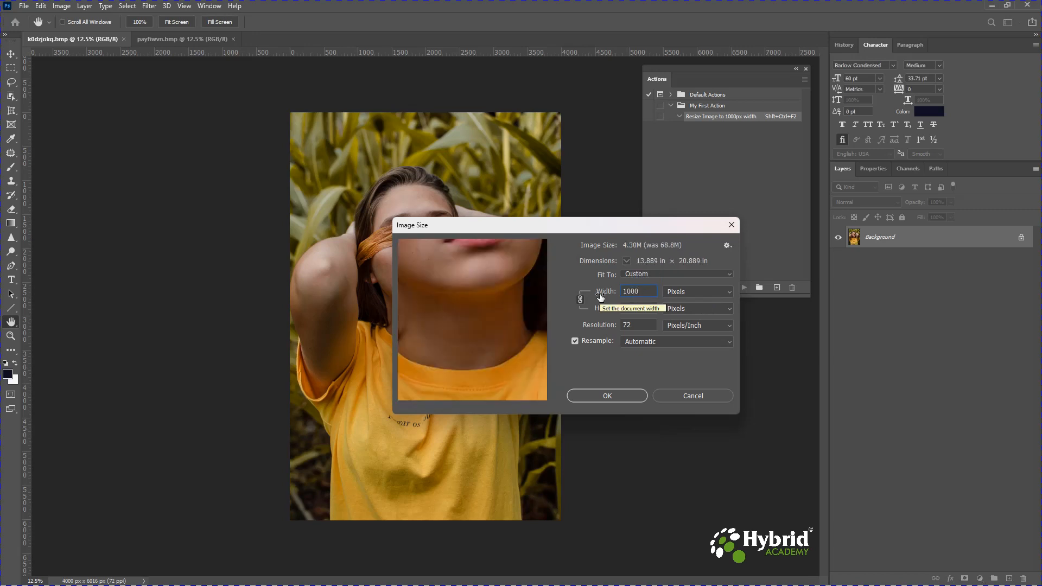
click(628, 396)
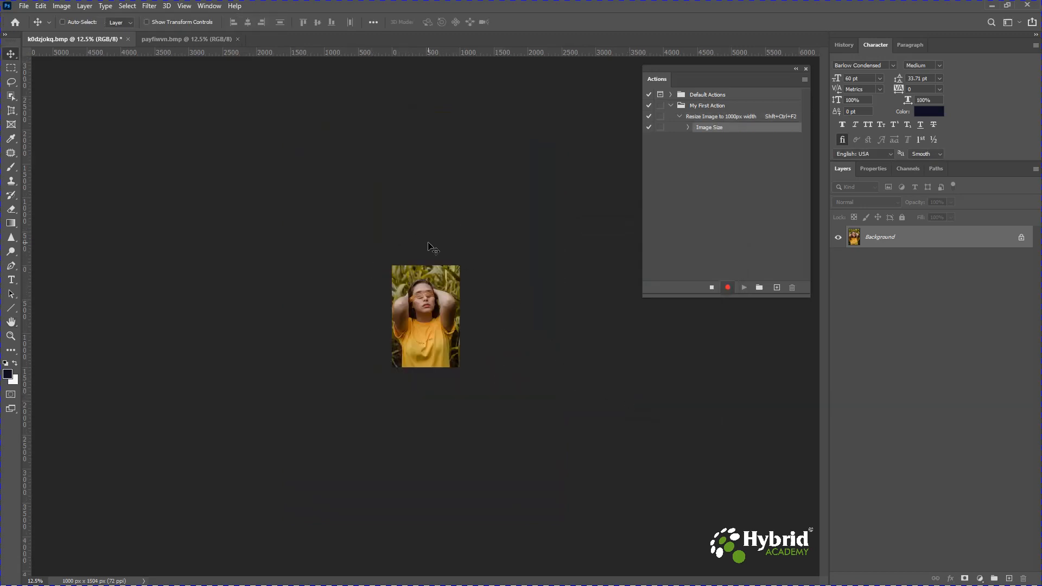
click(687, 128)
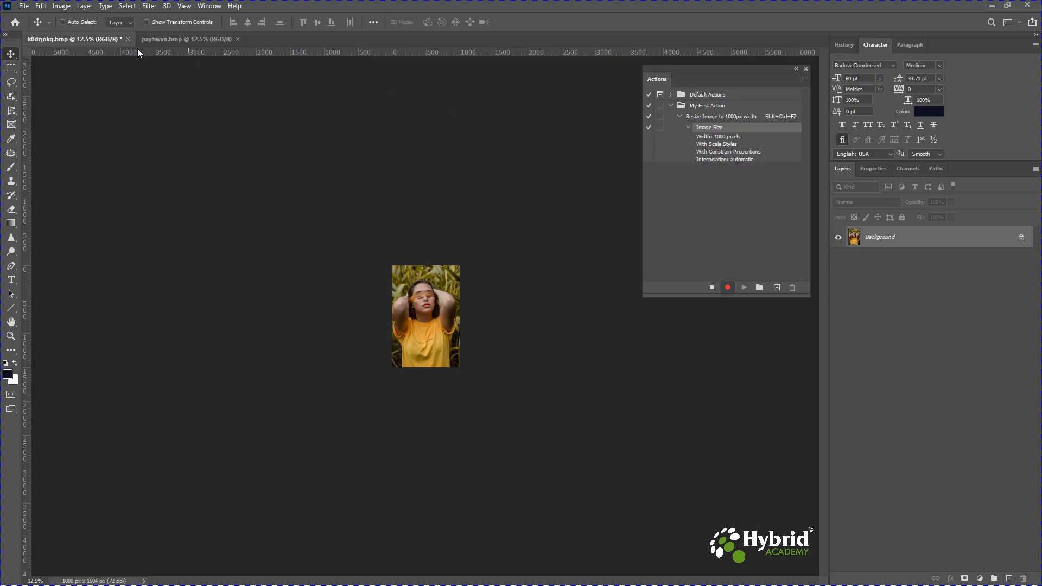
- Record another Image Size step setting the resolution to 300 pixels/inch
click(67, 9)
click(81, 87)
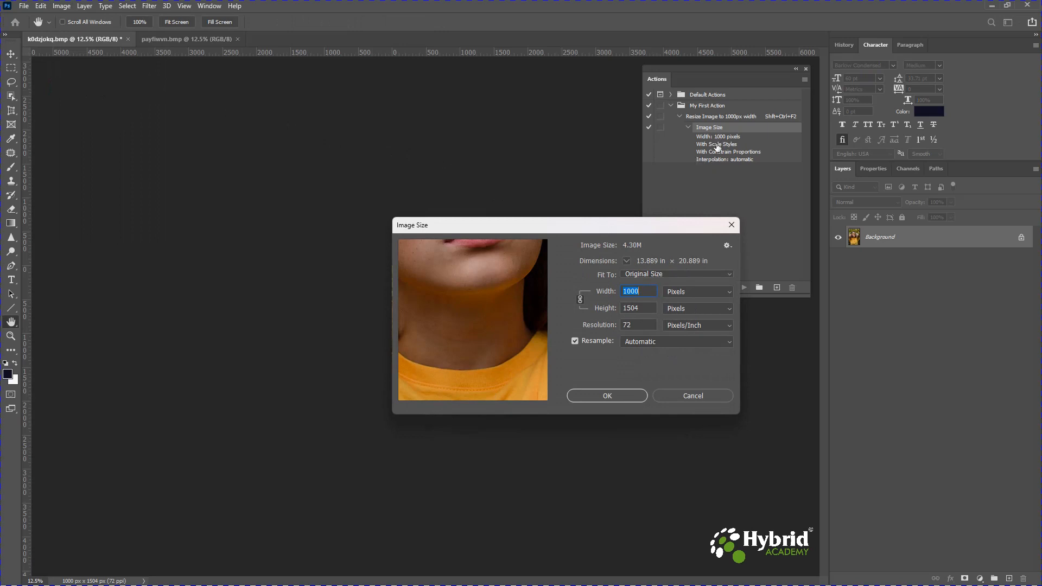
drag(645, 329, 595, 329)
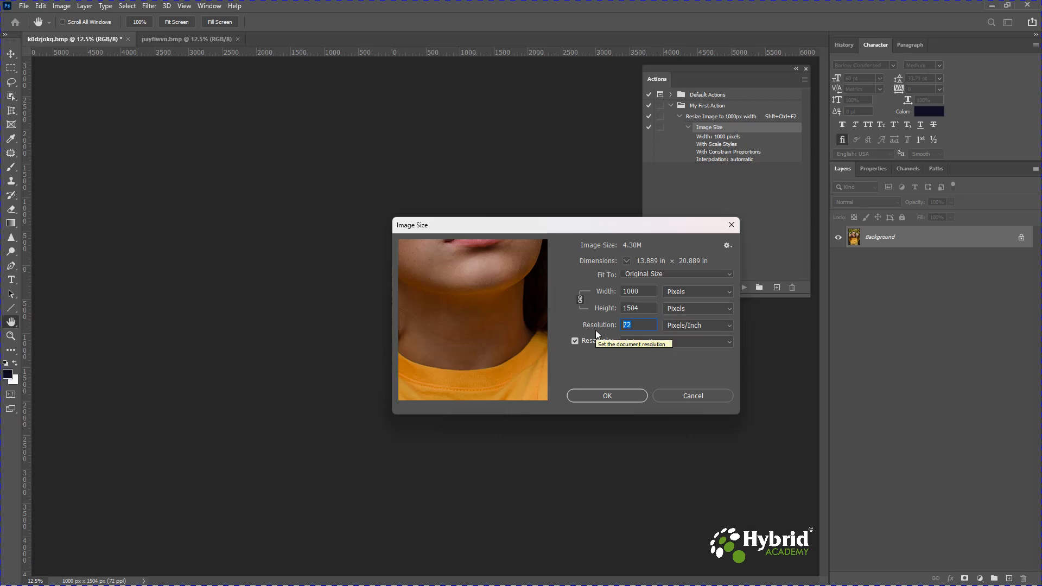
text(300)
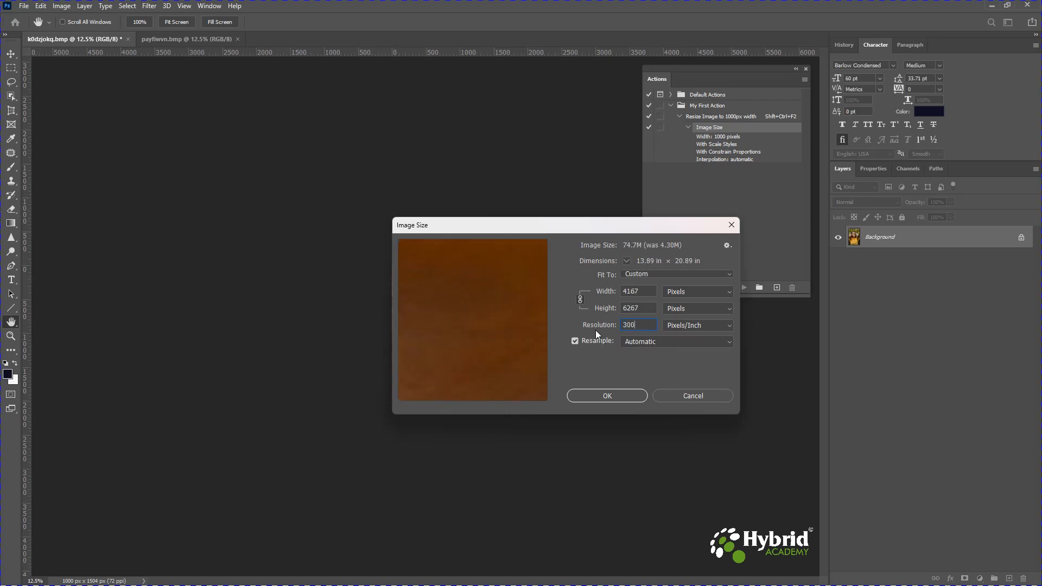
click(616, 394)
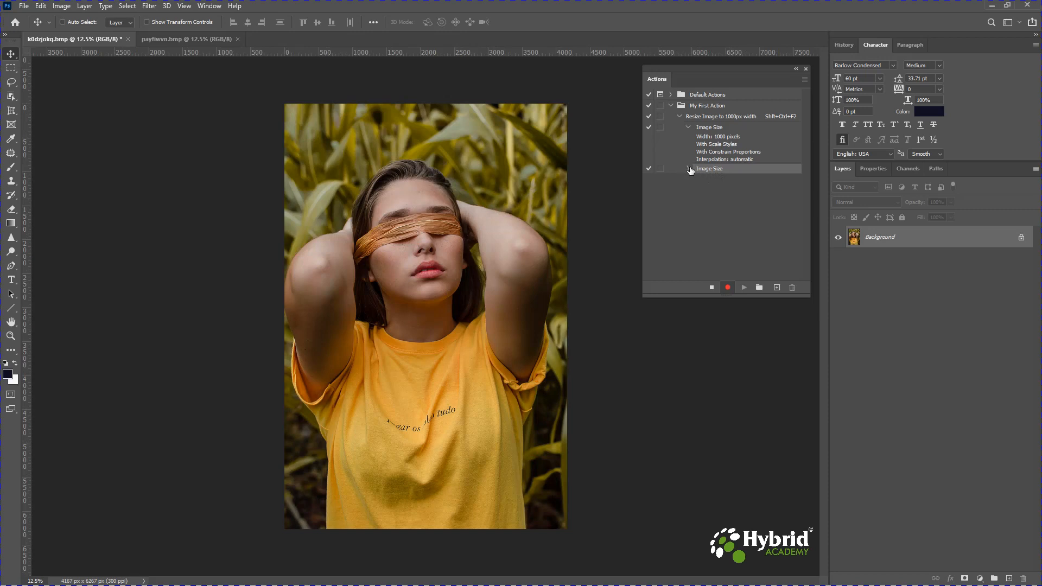
- Stop recording and delete the second Image Size step from the action
click(687, 169)
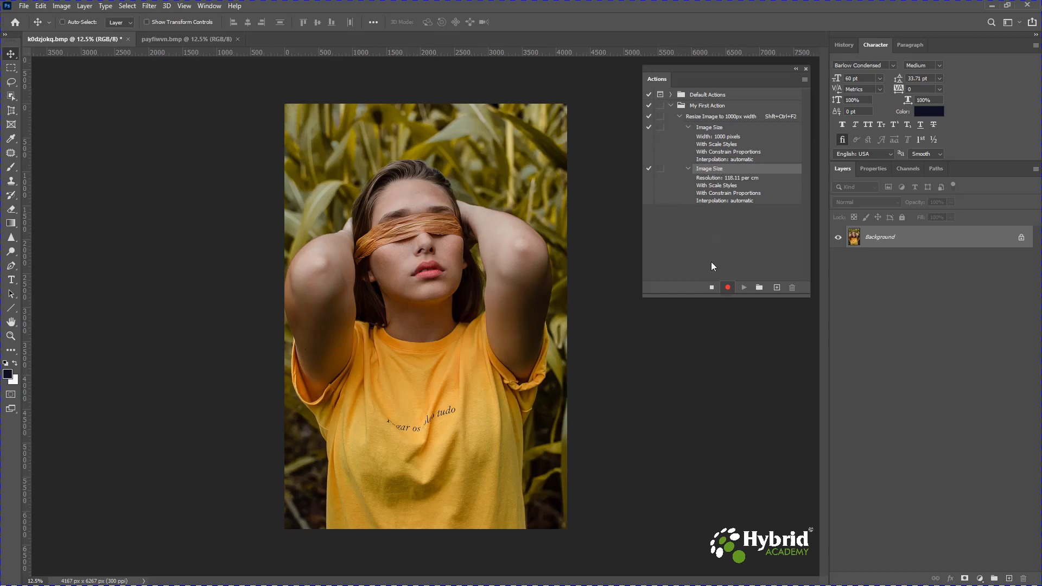
click(711, 288)
mouse_move(705, 168)
mouse_down()
mouse_move(729, 207)
mouse_move(730, 290)
mouse_move(725, 173)
mouse_move(705, 170)
mouse_up()
click(792, 288)
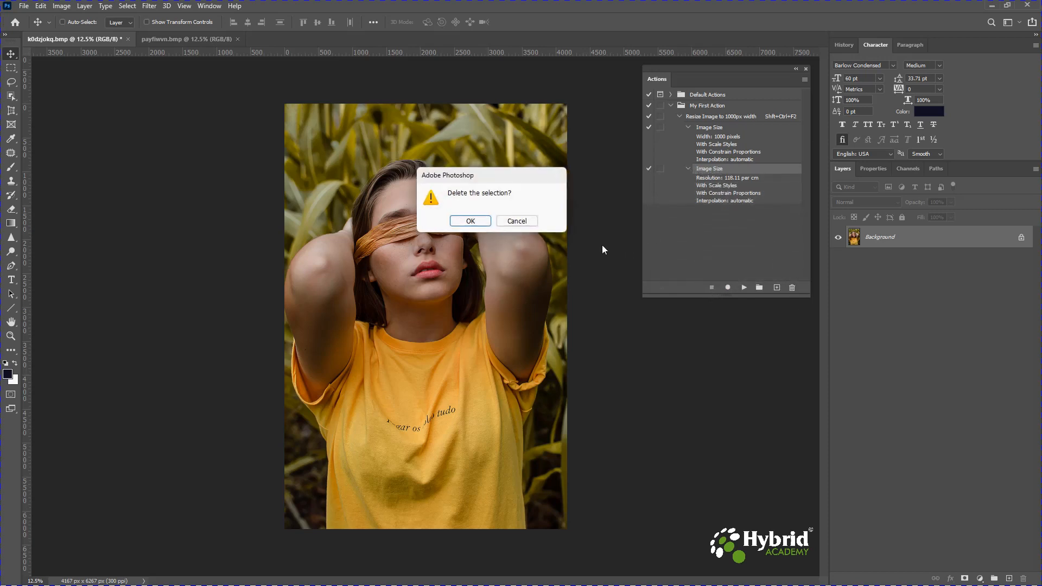
click(462, 222)
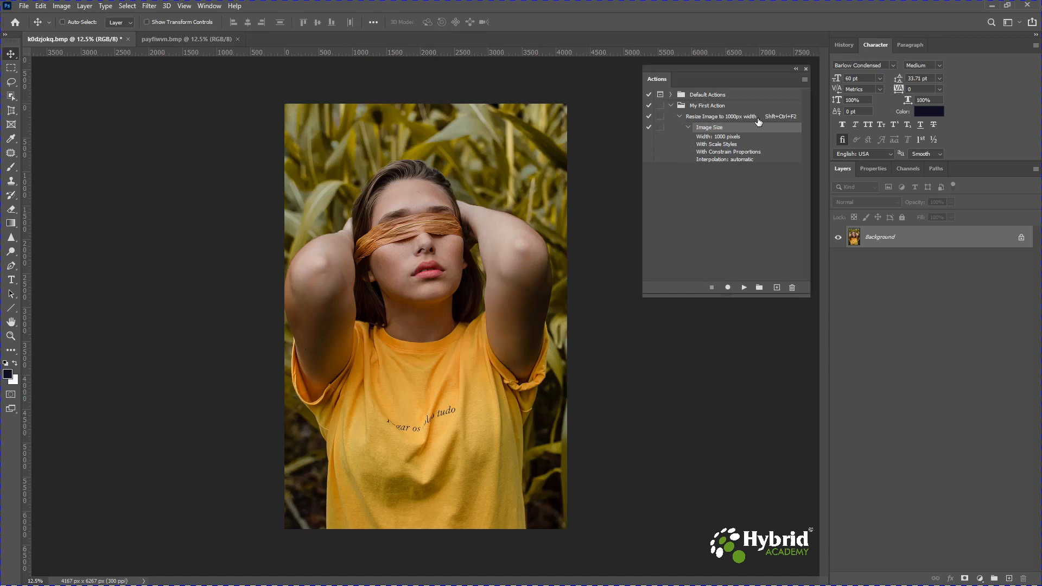
- Switch to the volcano image and check its current size in the Image Size dialog
click(181, 40)
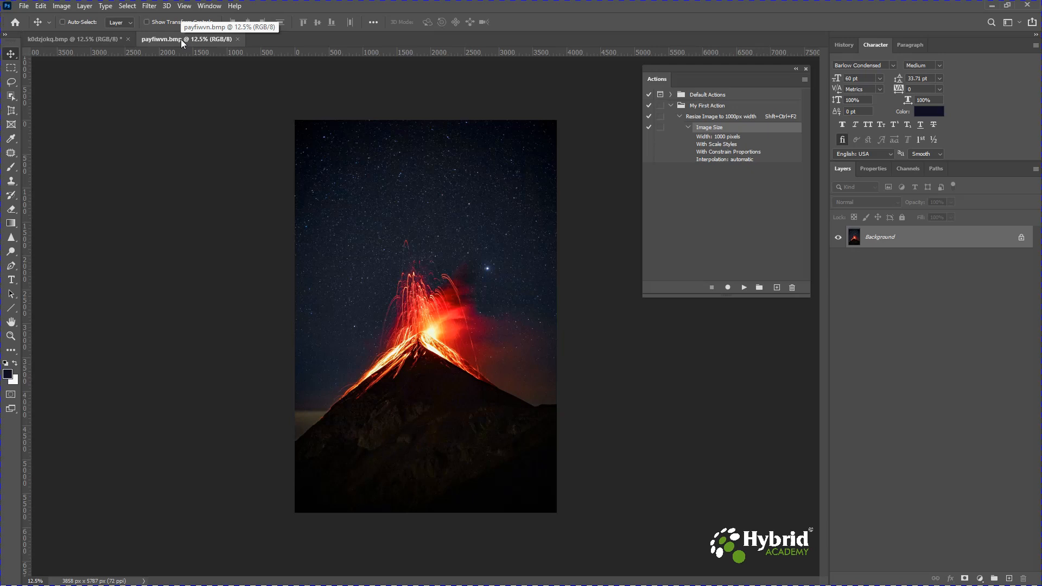
click(65, 7)
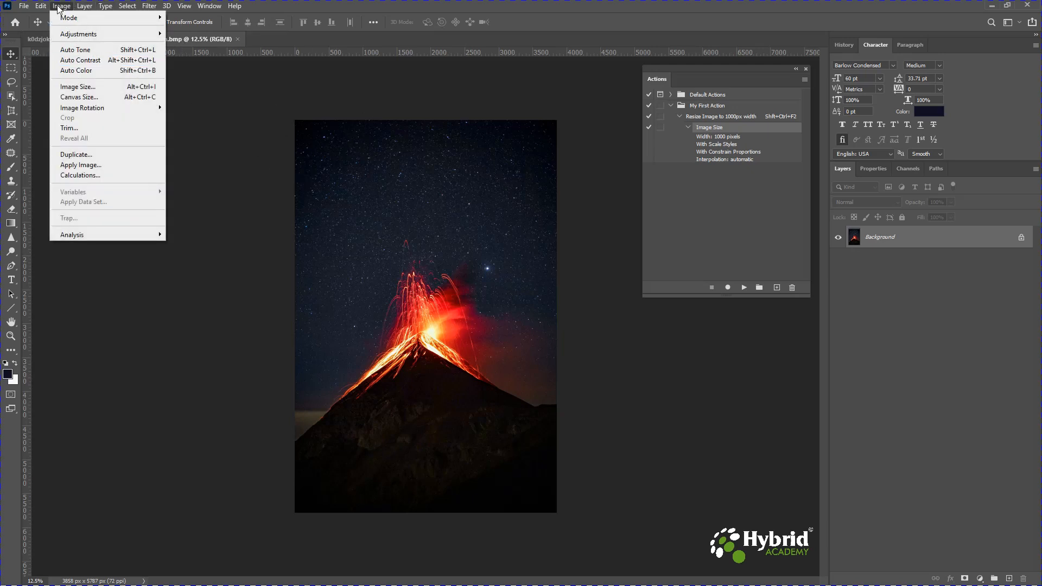
click(84, 87)
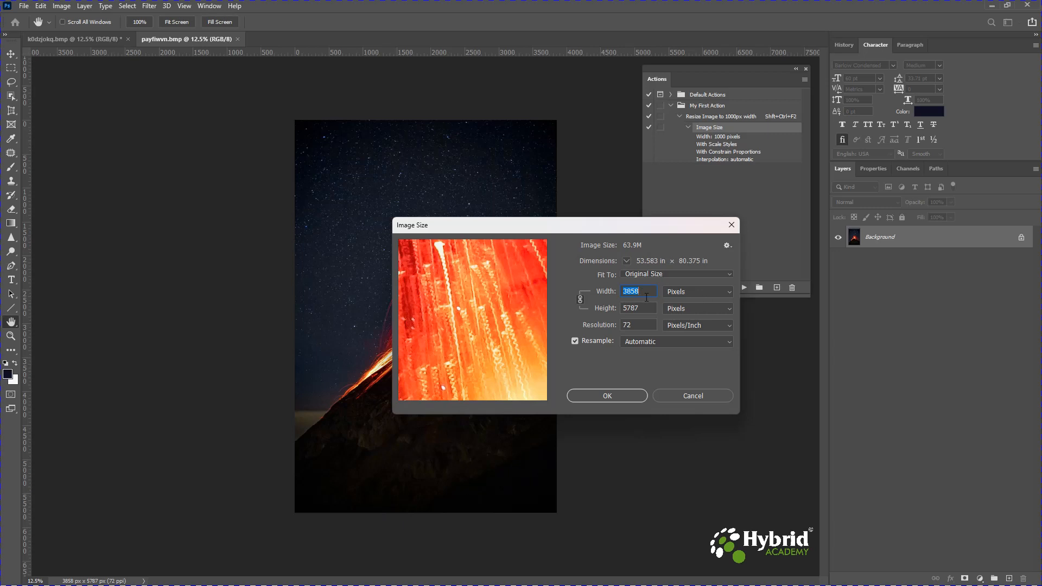
click(629, 396)
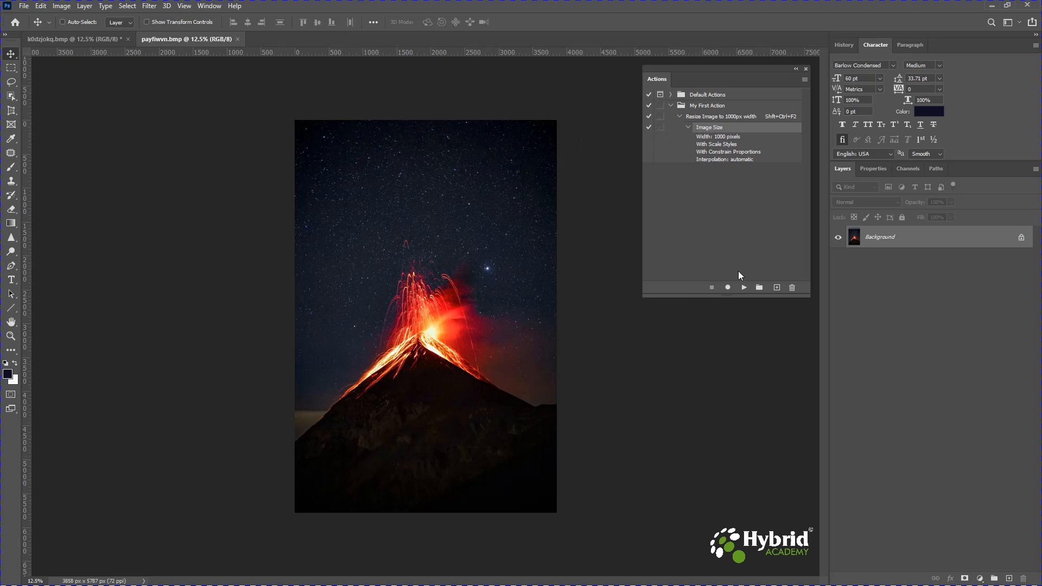
- Select the Resize Image to 1000px width action, collapse its step details, and play it on the volcano image
click(701, 120)
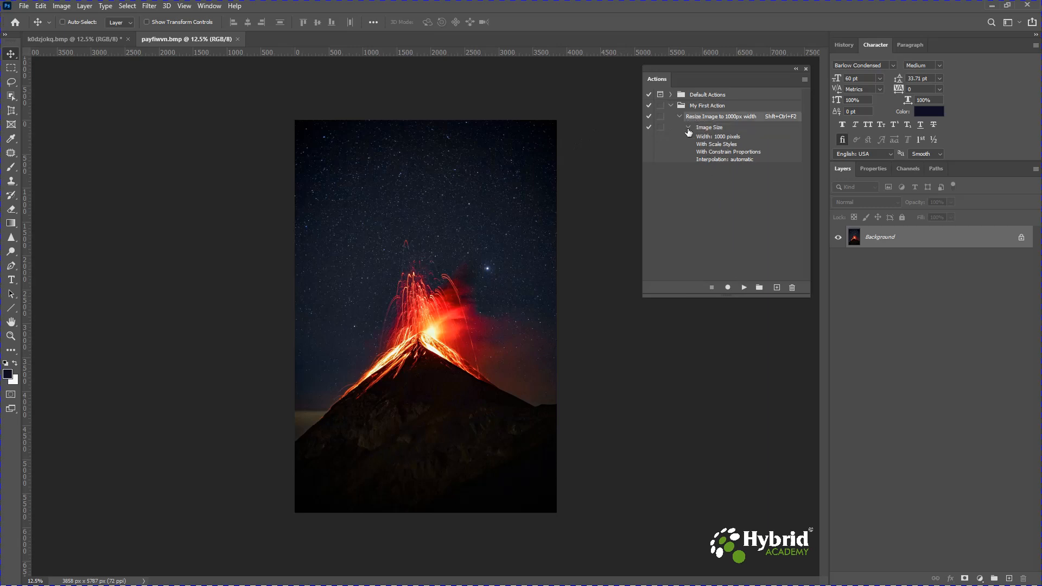
click(688, 127)
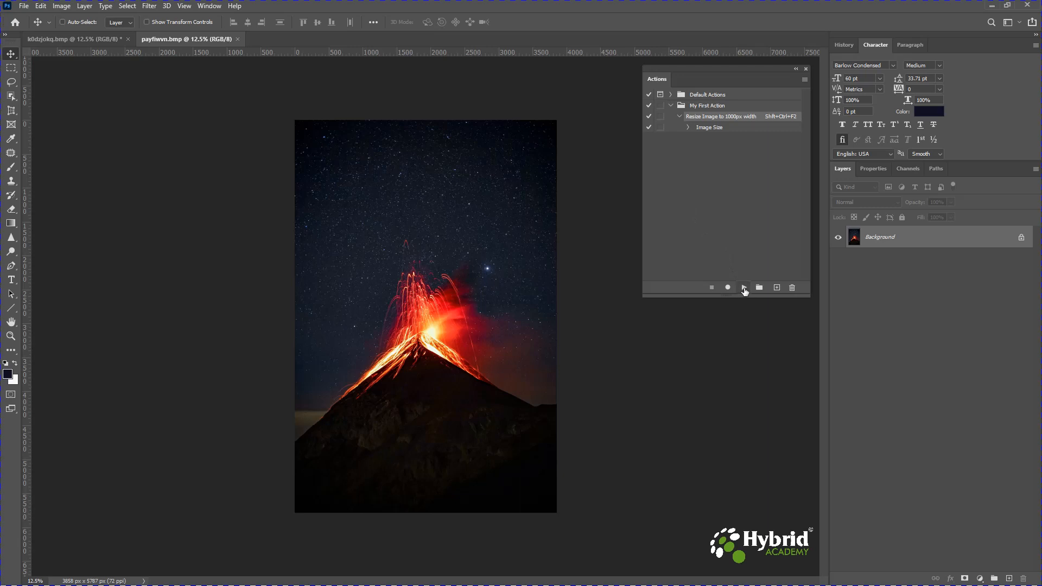
click(745, 289)
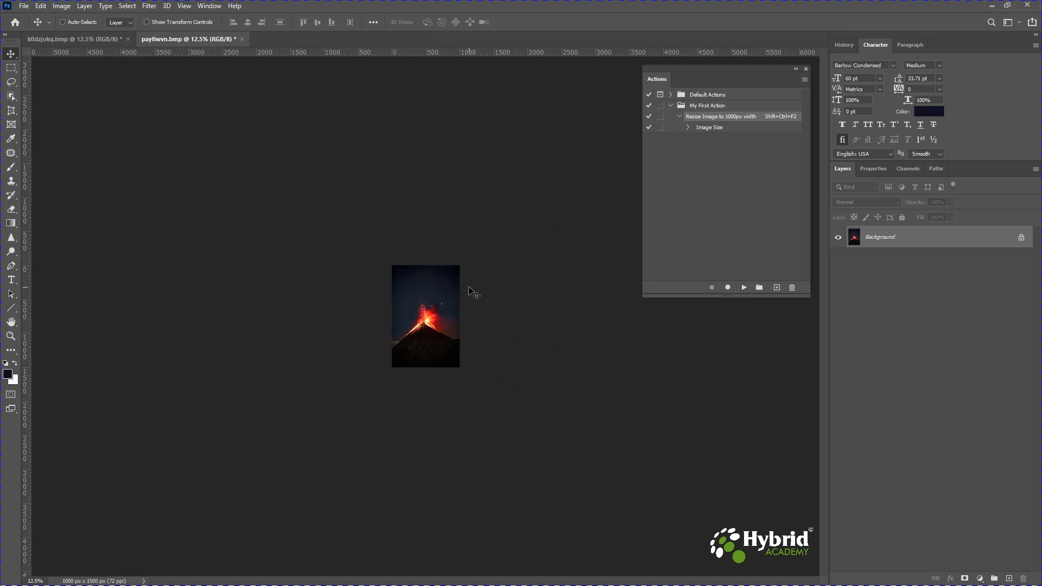
- Open the volcano image's Image Size dialog to verify the new width, then cancel
click(61, 6)
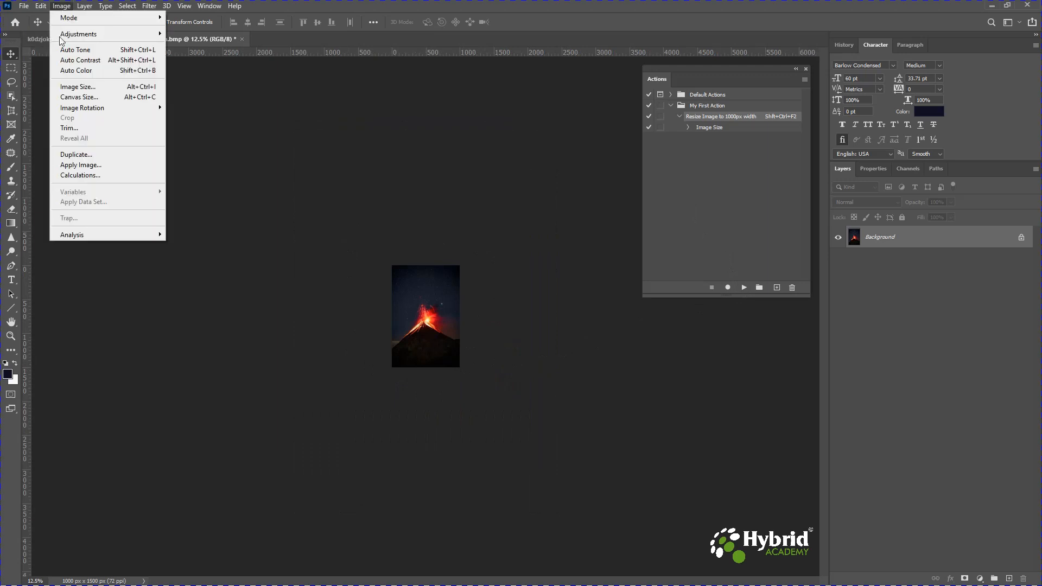
click(74, 89)
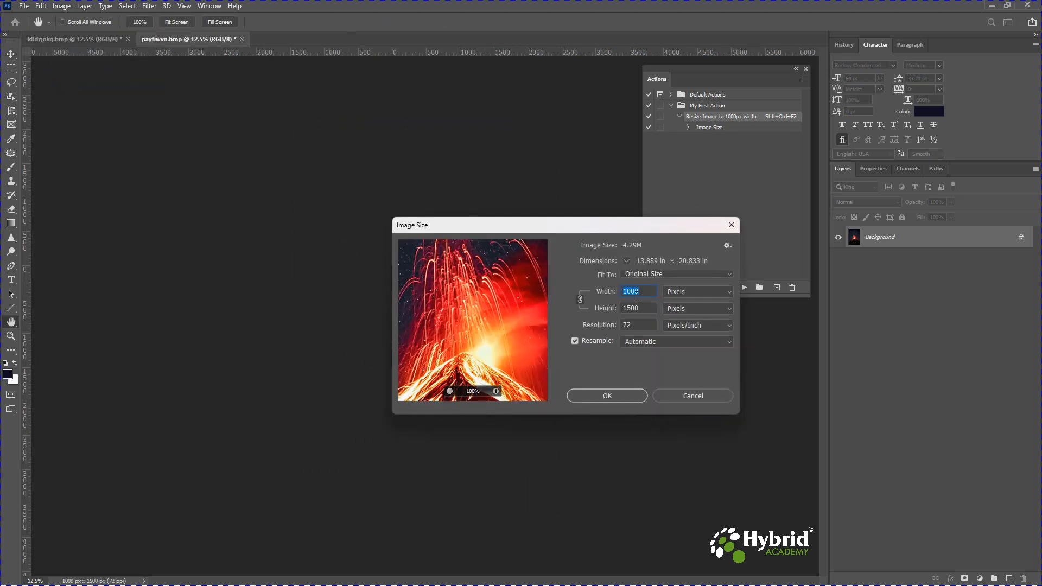
click(686, 400)
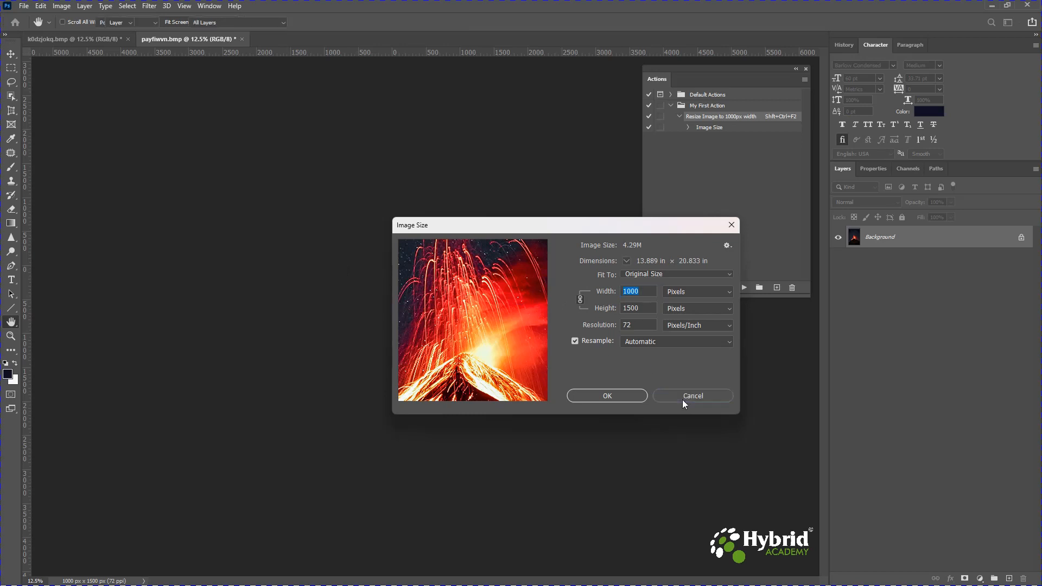
- Switch to the portrait image and return it to its original size
click(90, 38)
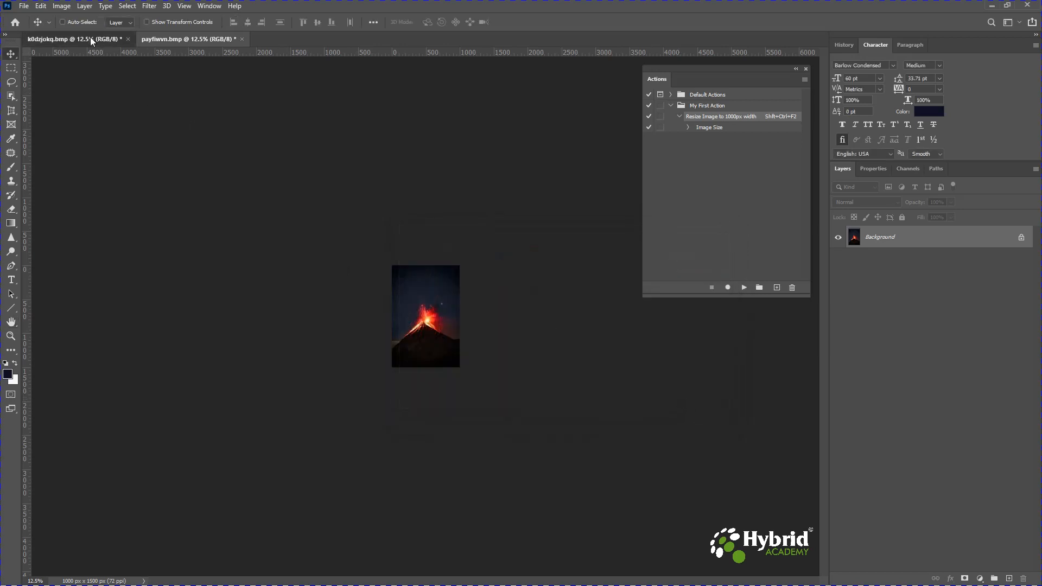
click(195, 41)
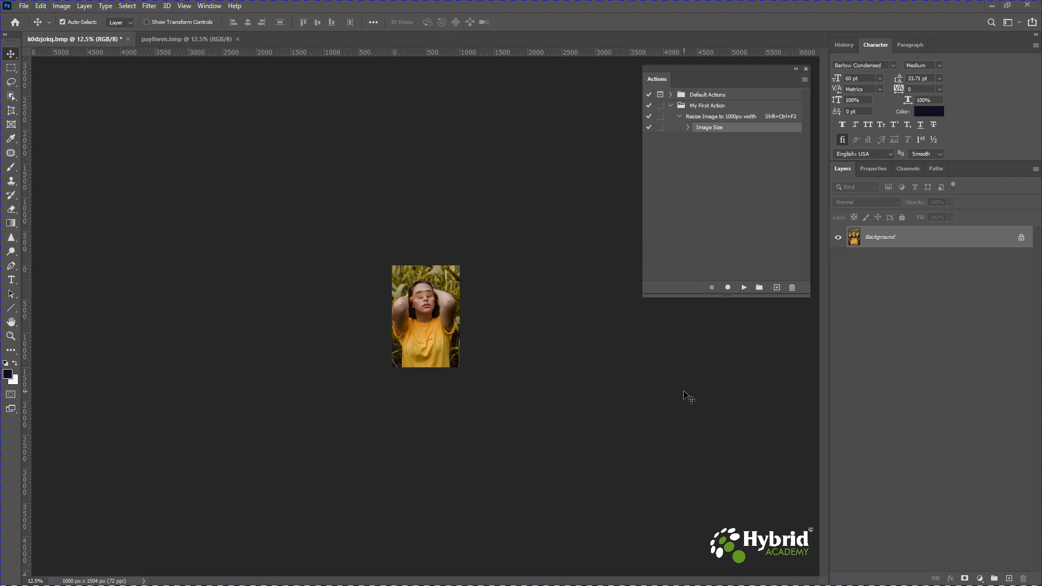
click(62, 7)
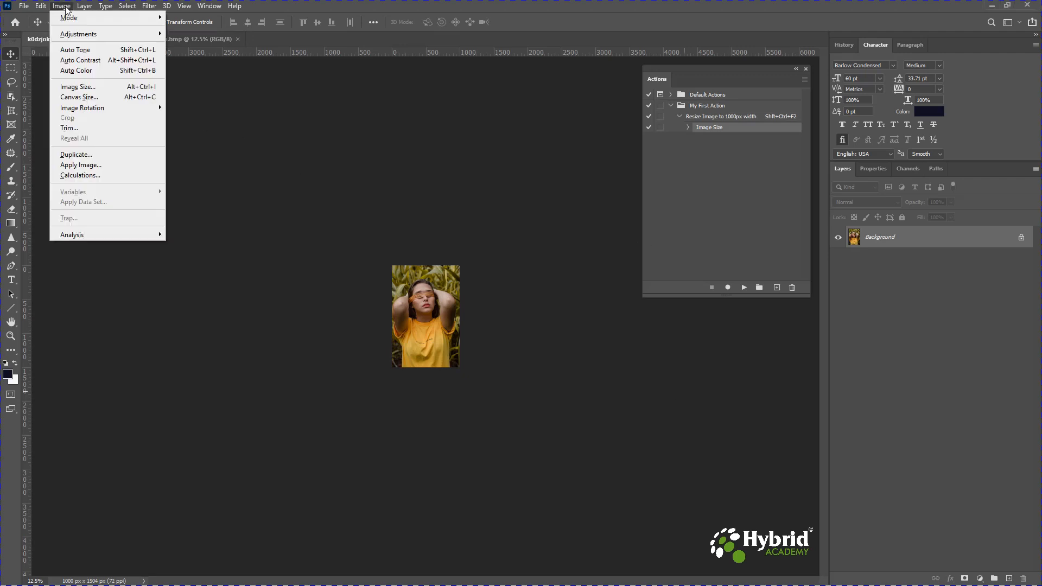
click(49, 17)
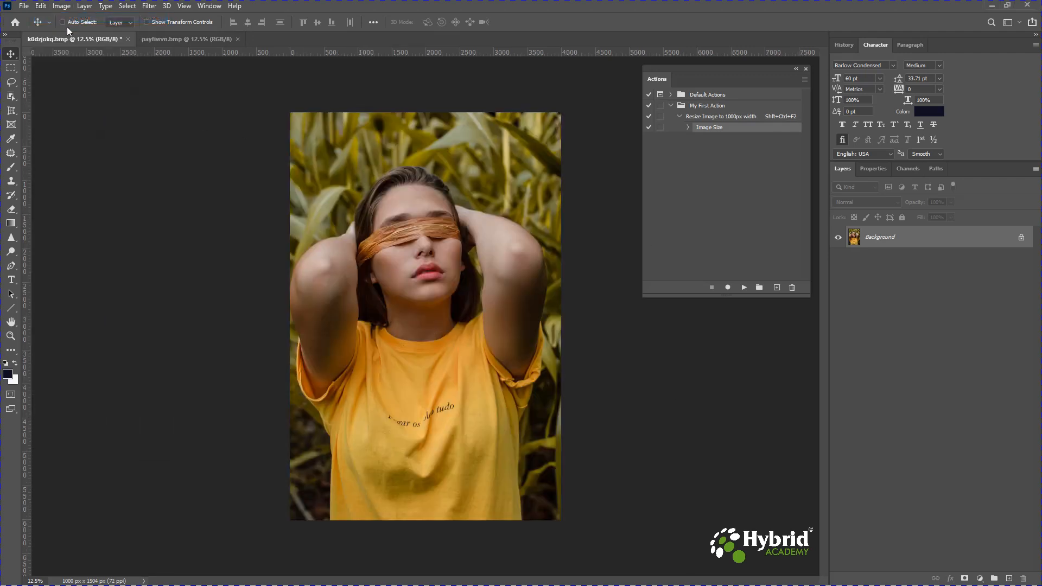
- Open the portrait image's Image Size dialog to check its dimensions, then cancel
click(62, 6)
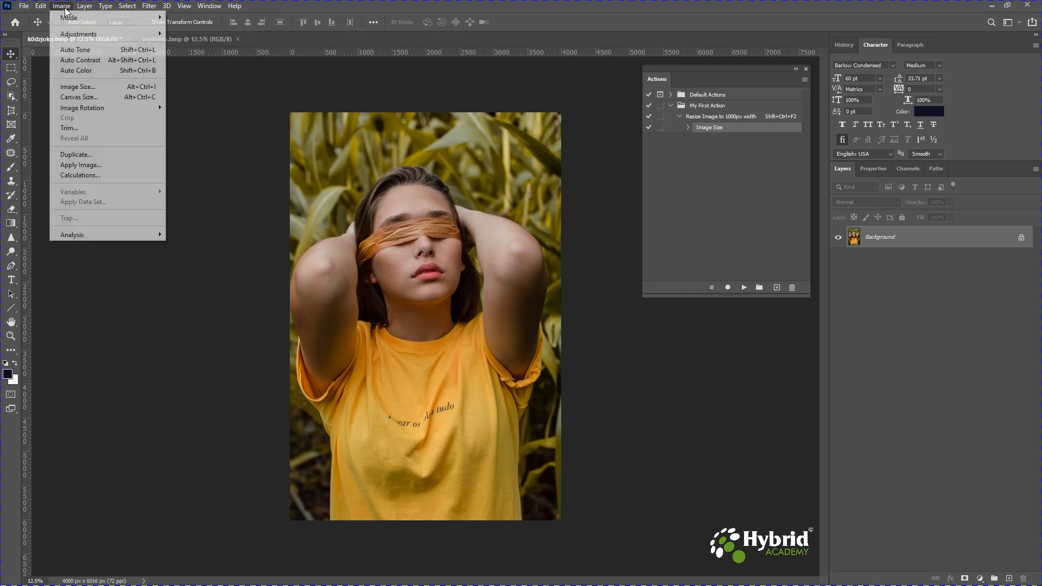
click(83, 86)
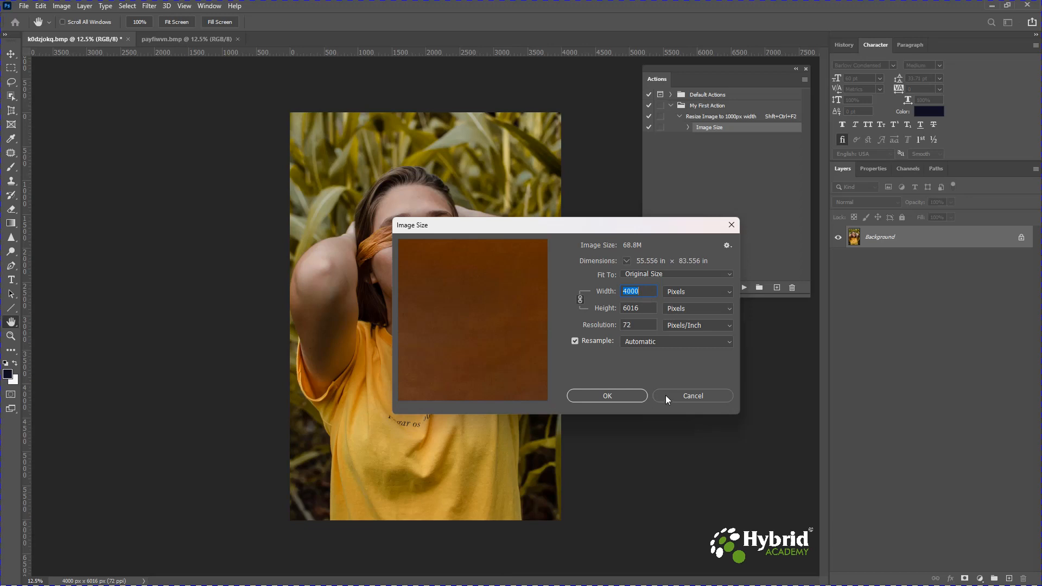
click(689, 395)
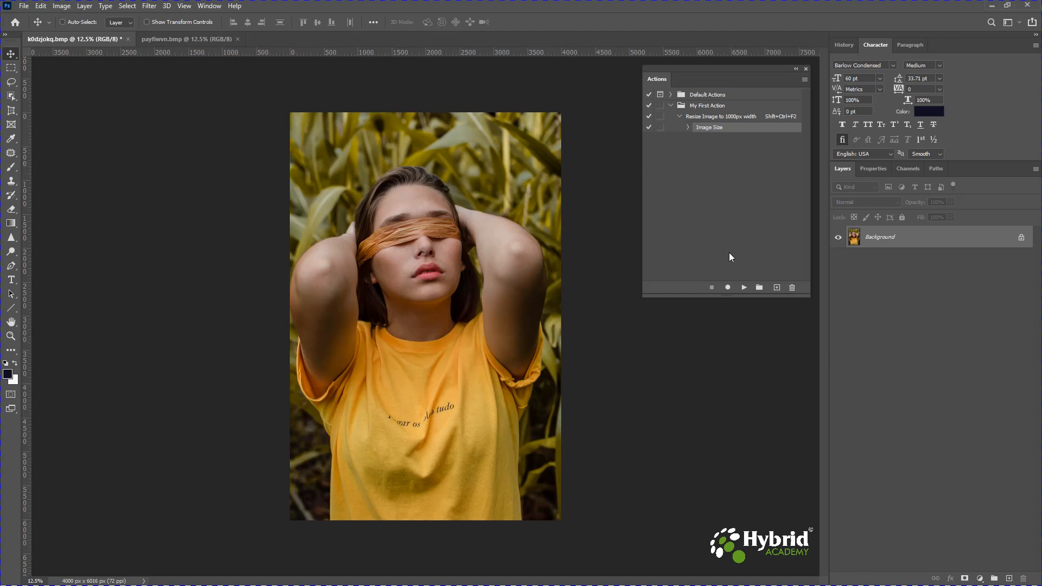
- Resume recording into the action and add a new empty layer
click(728, 287)
click(1009, 579)
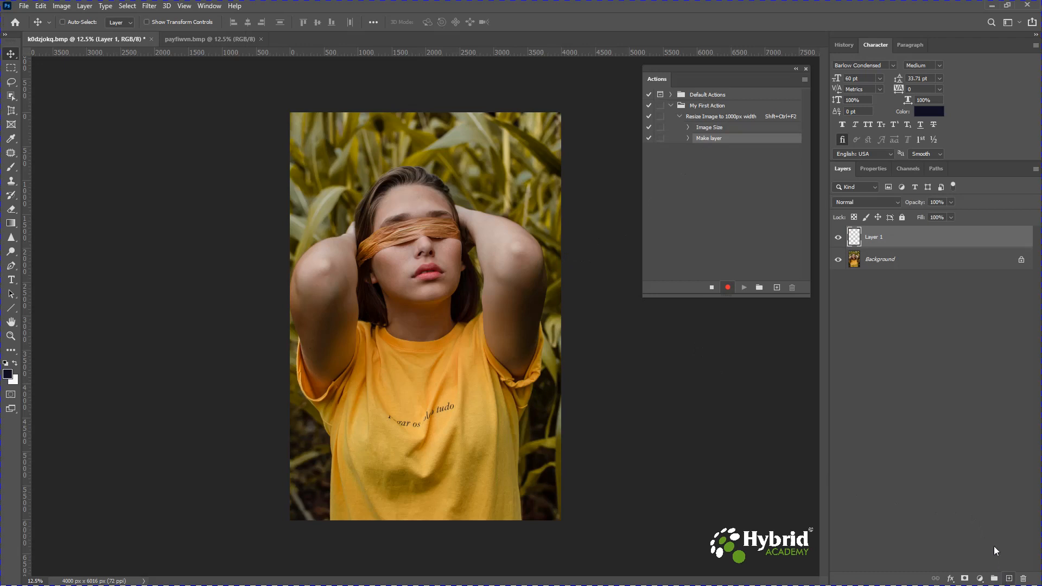
- Set the foreground colour to blue 0014e9 in the Color Picker
click(8, 376)
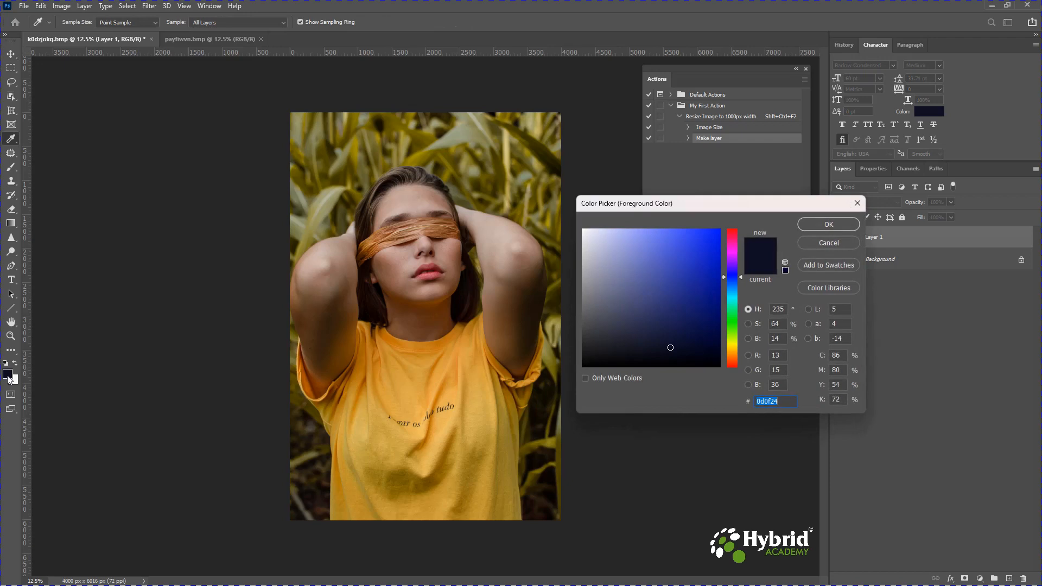
click(707, 243)
mouse_move(707, 243)
mouse_down()
mouse_move(719, 241)
mouse_move(356, 208)
mouse_up()
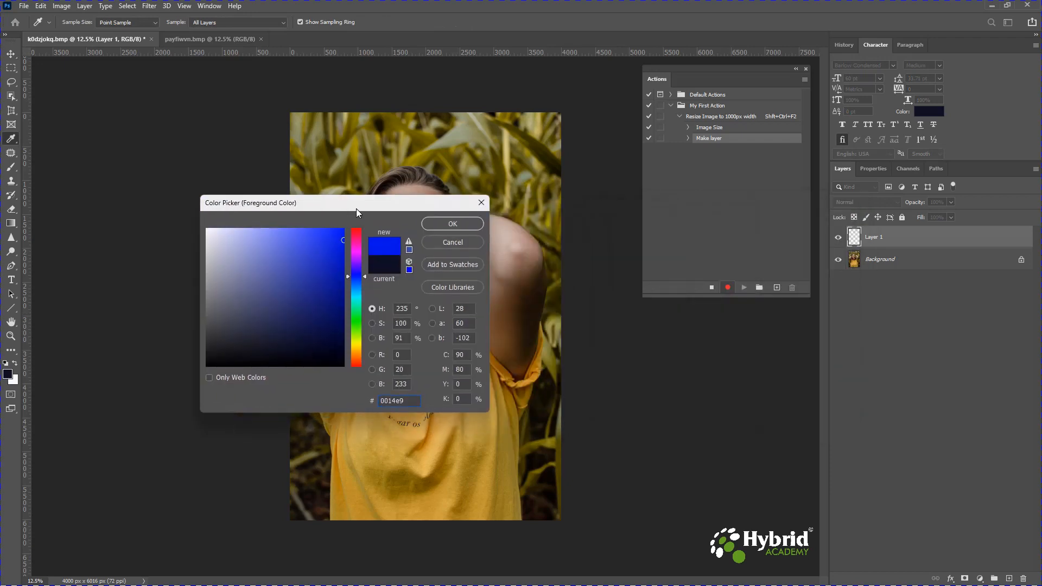
click(452, 225)
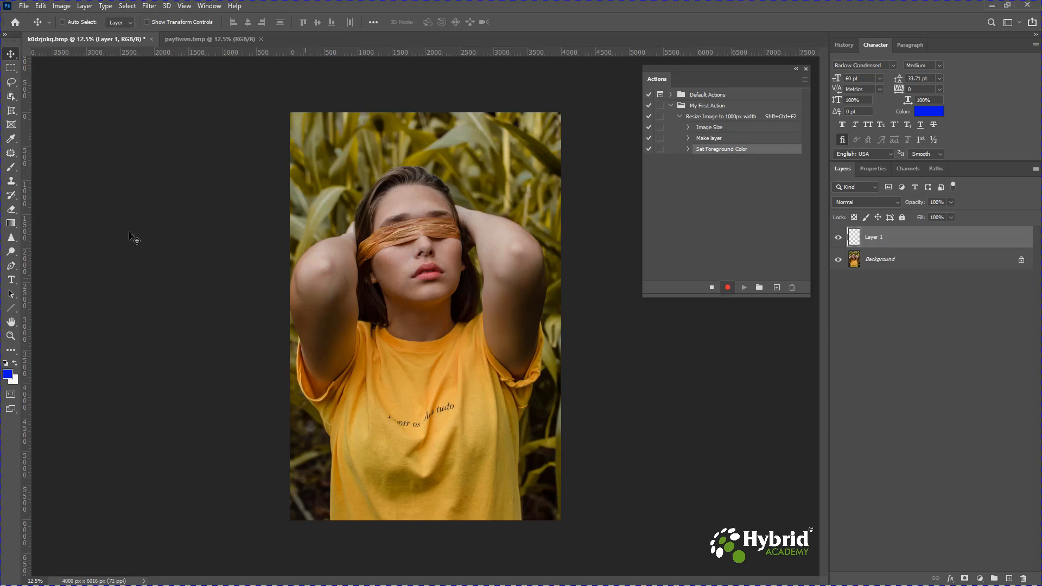
- Switch to the Paint Bucket tool and fill the new layer with the blue foreground colour
click(11, 224)
click(11, 225)
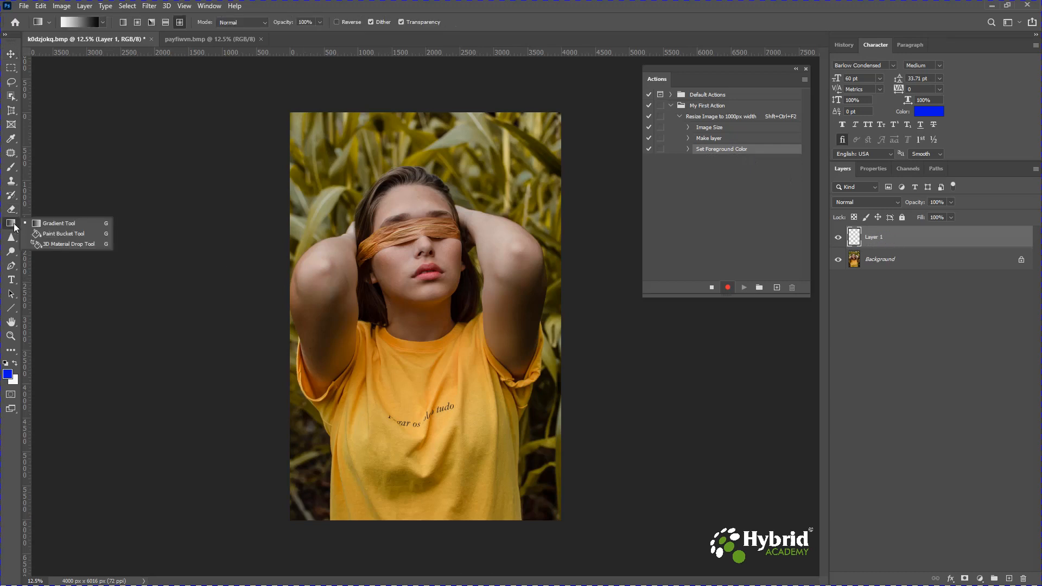
click(57, 233)
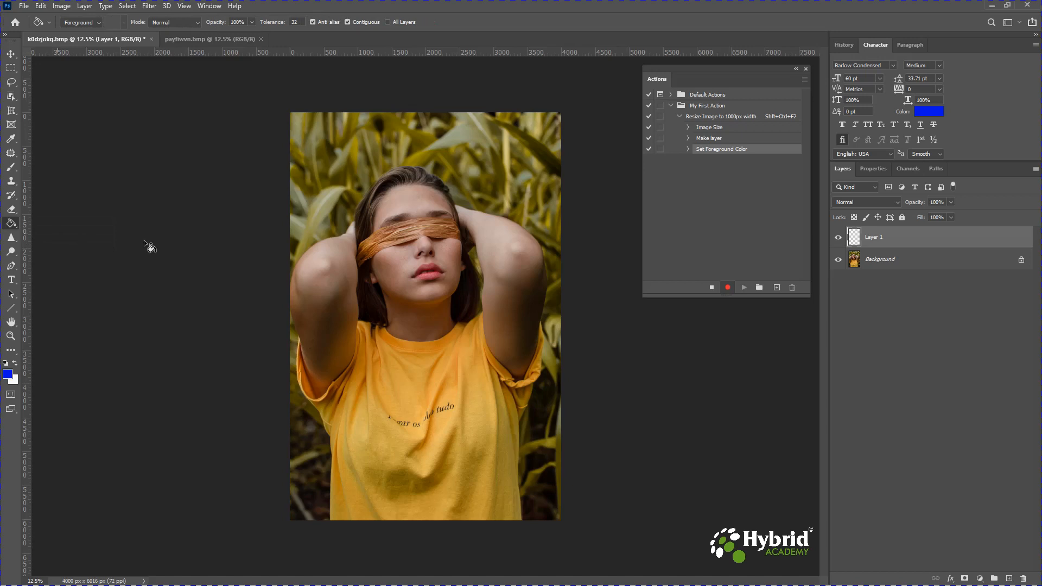
click(408, 290)
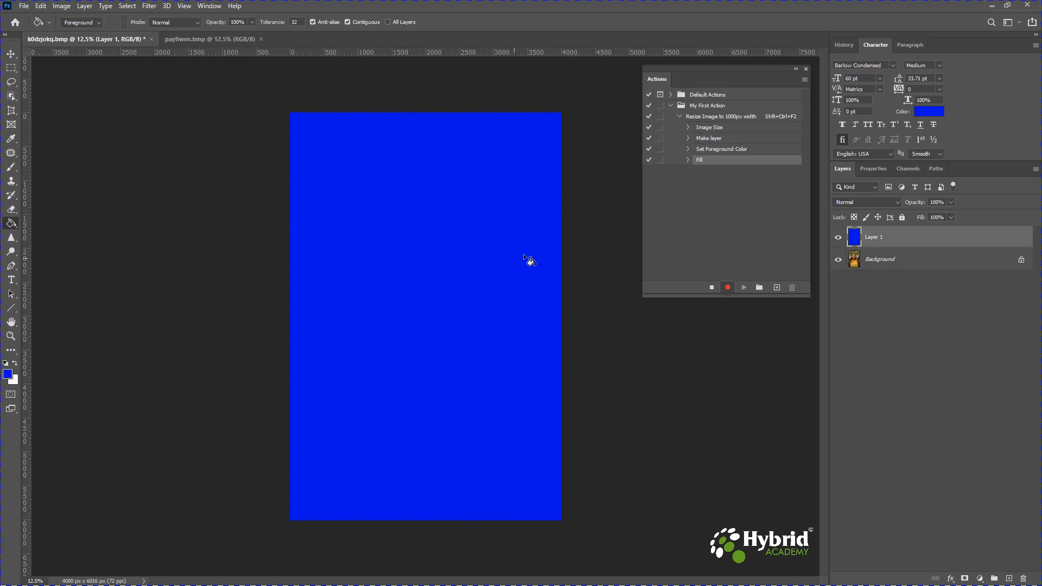
- Expand and collapse the recorded Set Foreground Color and Fill steps to review their details
click(689, 150)
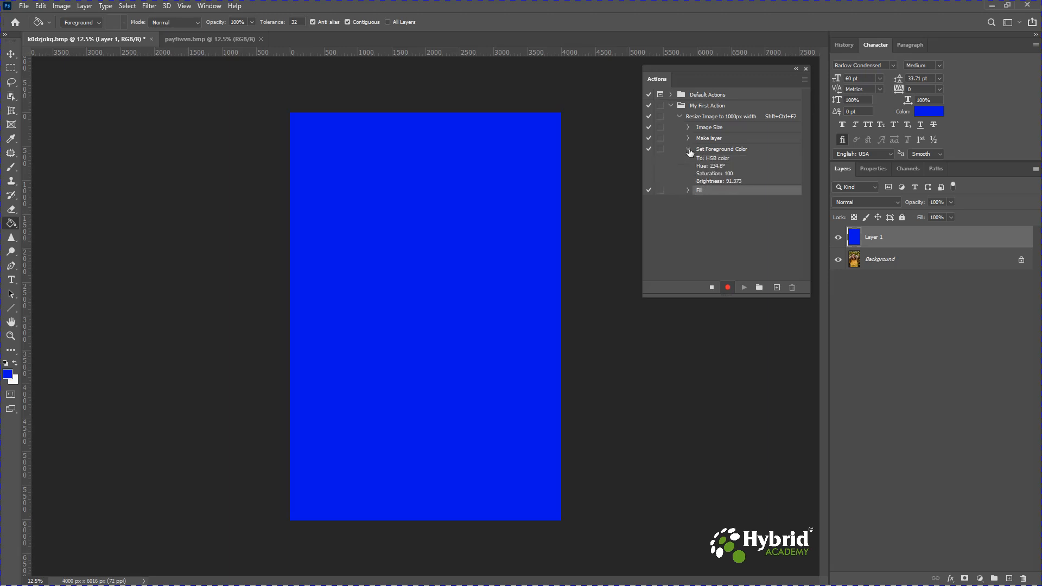
click(688, 190)
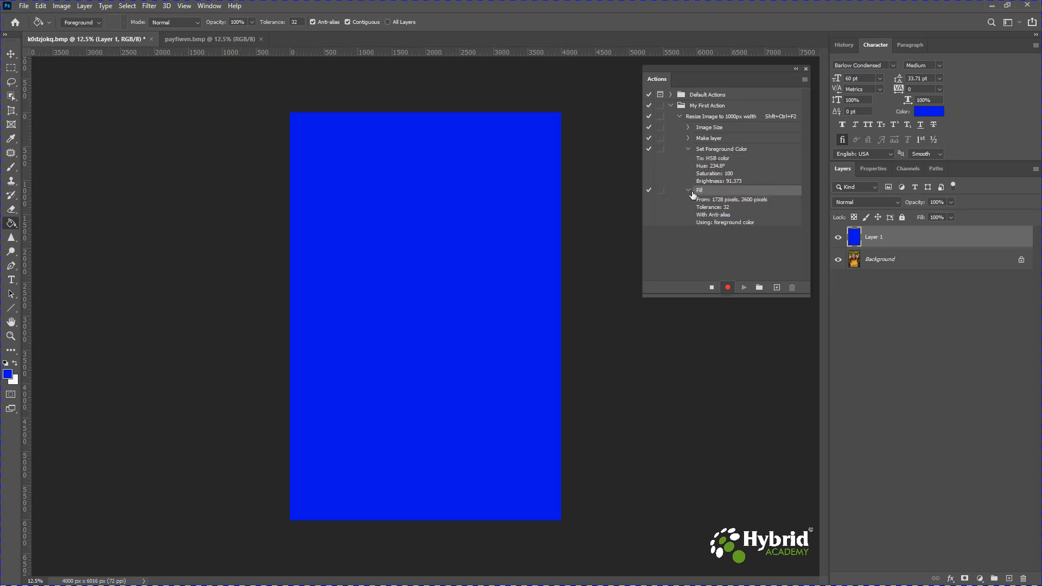
click(688, 191)
click(687, 150)
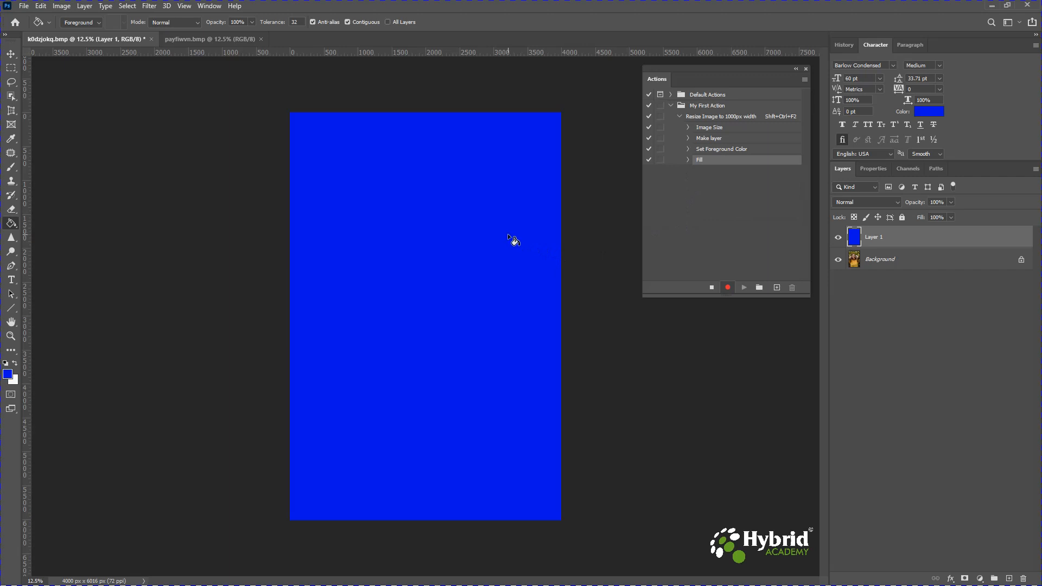
- Try several blend modes on the blue layer and set it to Lighten
click(11, 53)
click(876, 203)
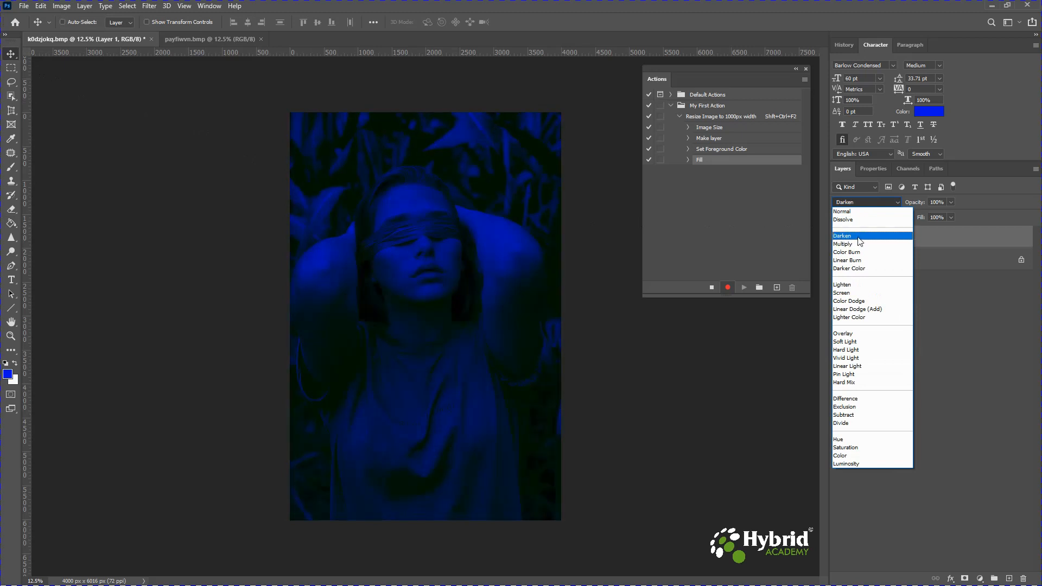
click(860, 236)
click(863, 202)
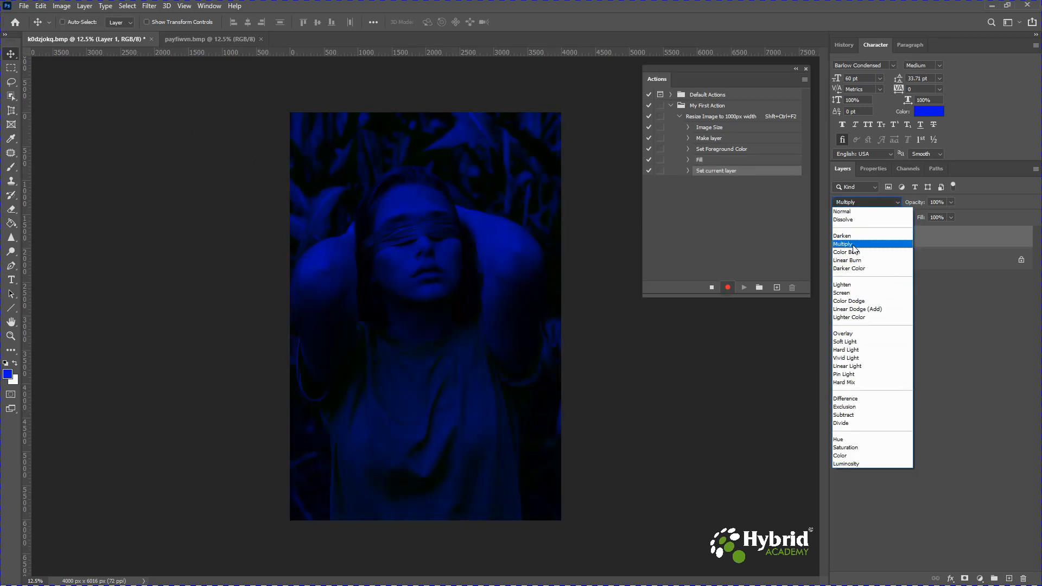
click(852, 244)
click(854, 203)
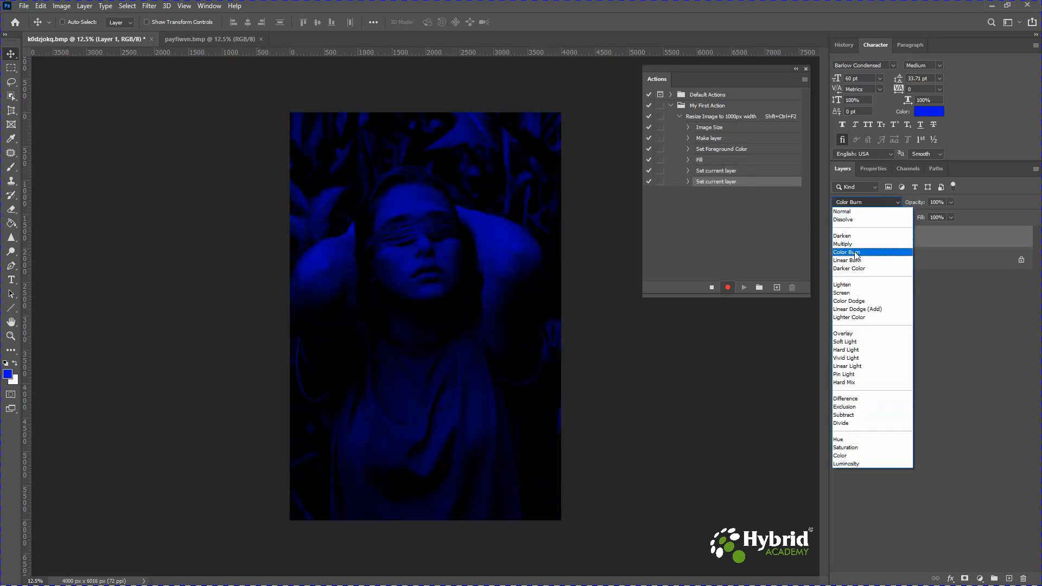
click(856, 253)
click(856, 204)
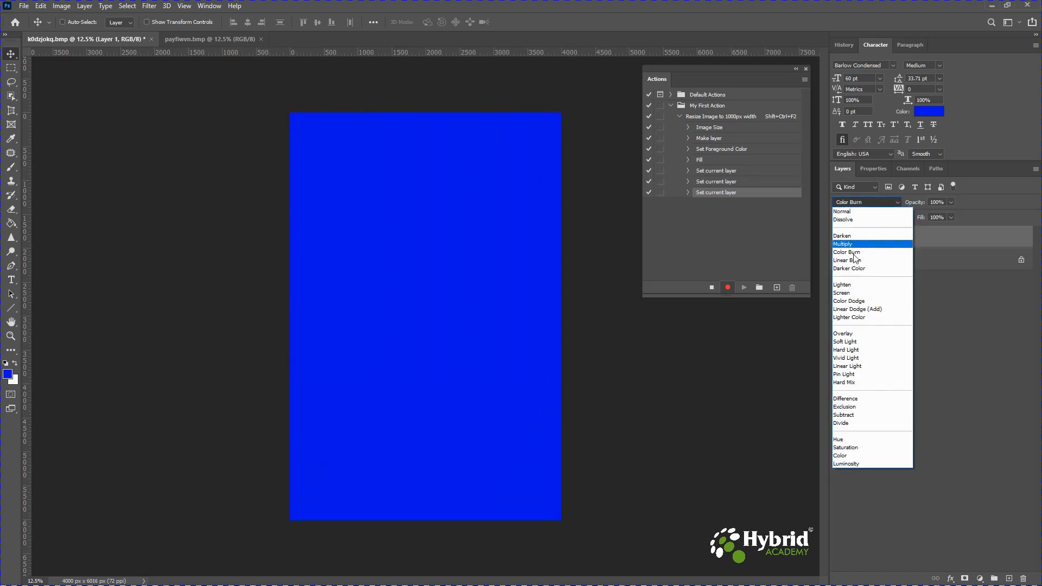
click(852, 285)
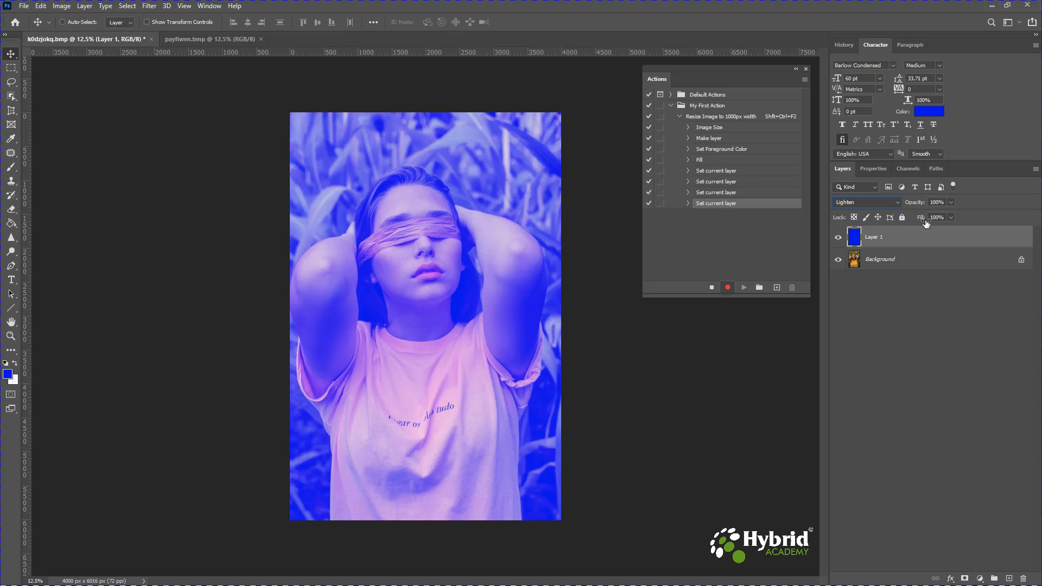
- Set the blue layer's opacity to 49%
click(951, 203)
drag(924, 216, 922, 216)
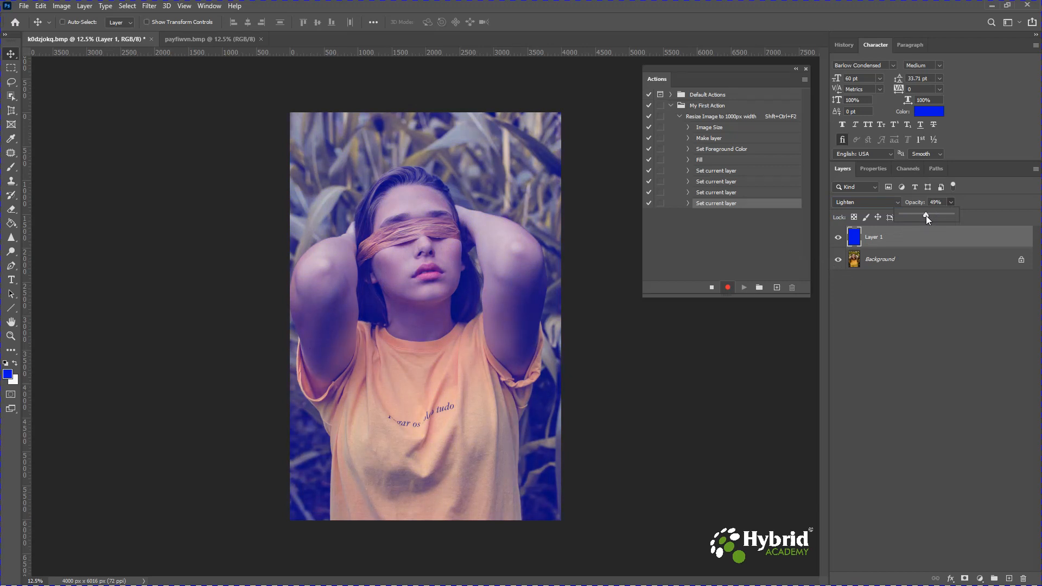
drag(926, 216, 926, 216)
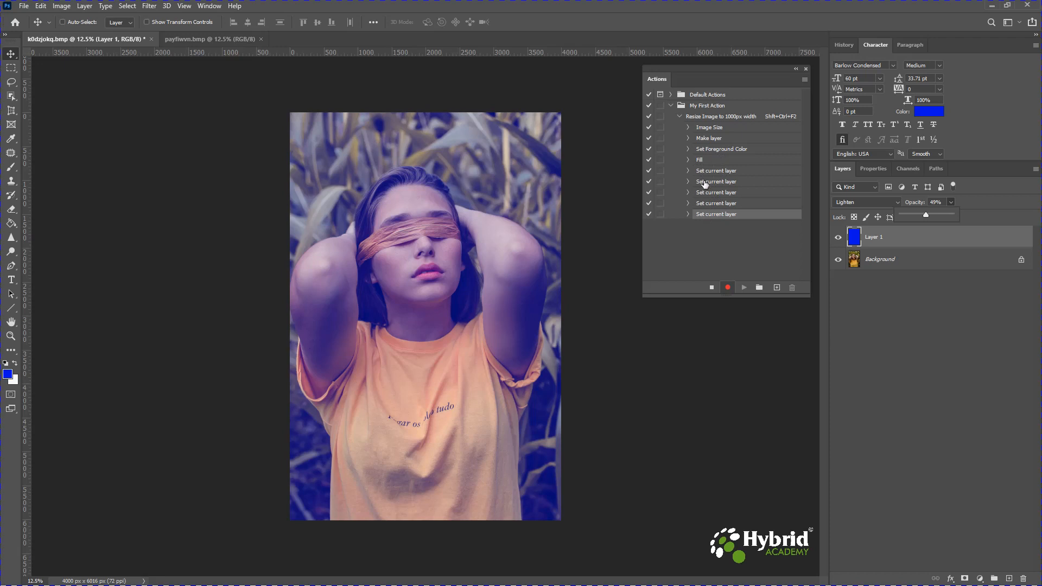
- Expand the recorded Set current layer steps to review their details
click(690, 171)
click(690, 171)
click(689, 183)
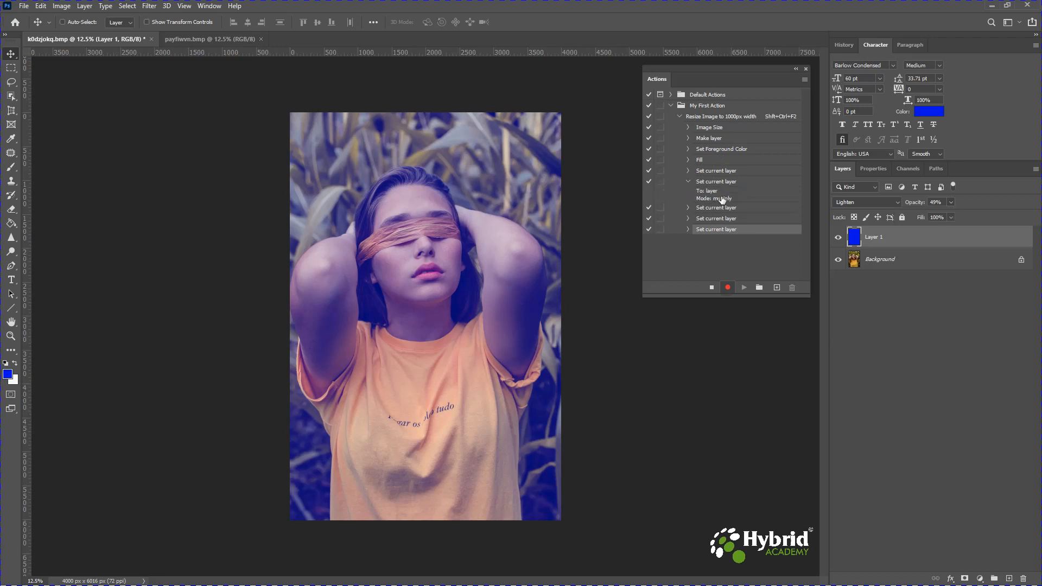
- Expand and collapse the recorded Set current layer steps to review their blend mode and opacity details
click(688, 182)
click(689, 192)
click(688, 193)
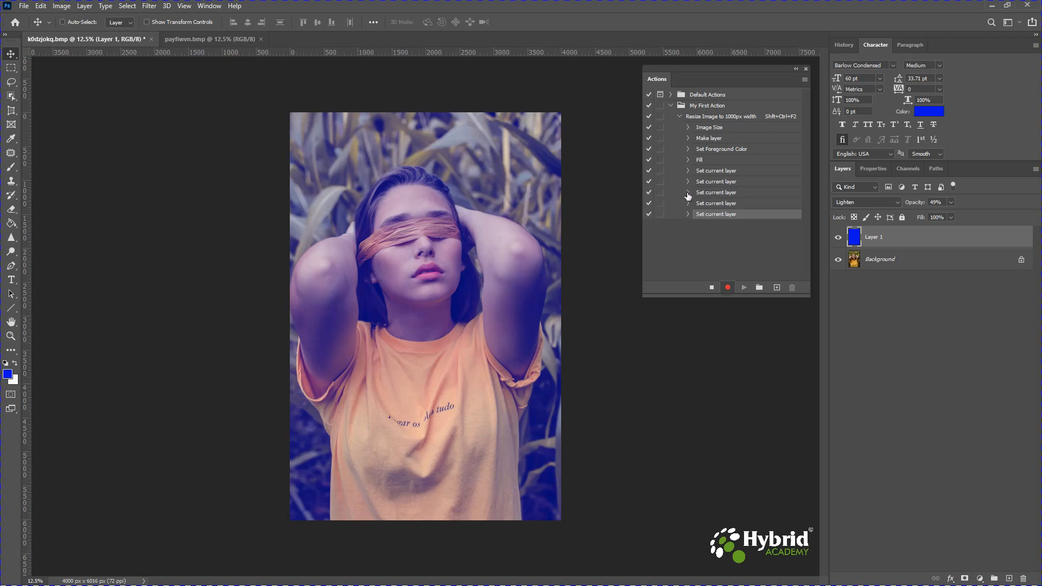
click(688, 215)
click(688, 203)
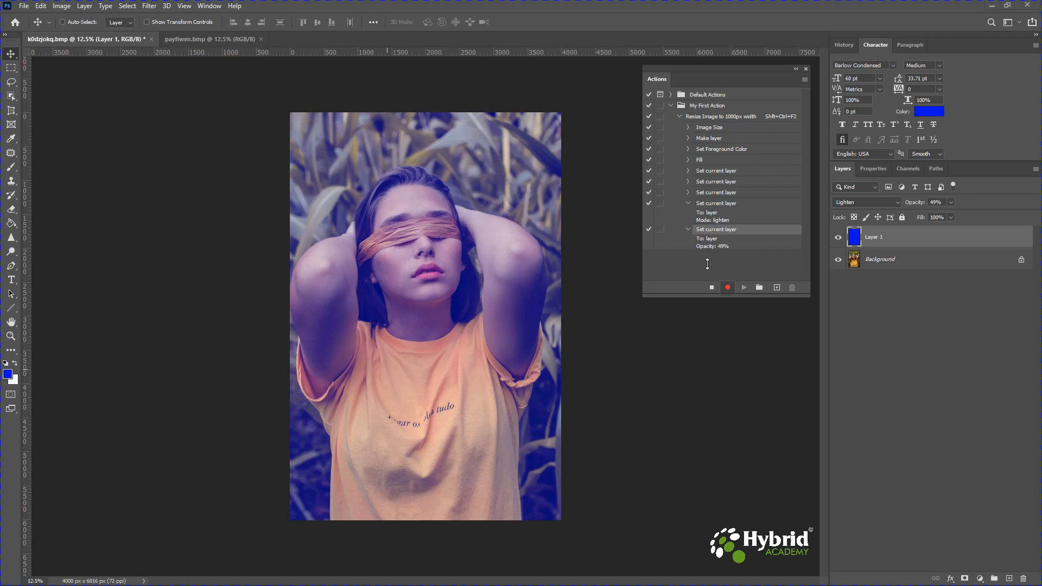
- Stop recording and delete all the recorded Set current layer steps from the action
click(713, 288)
click(715, 172)
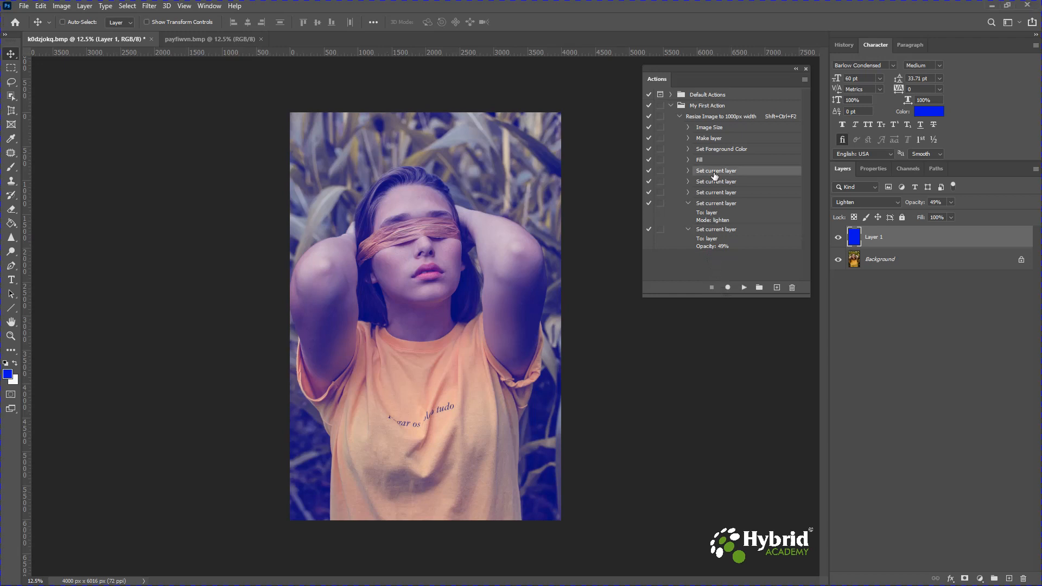
click(710, 206)
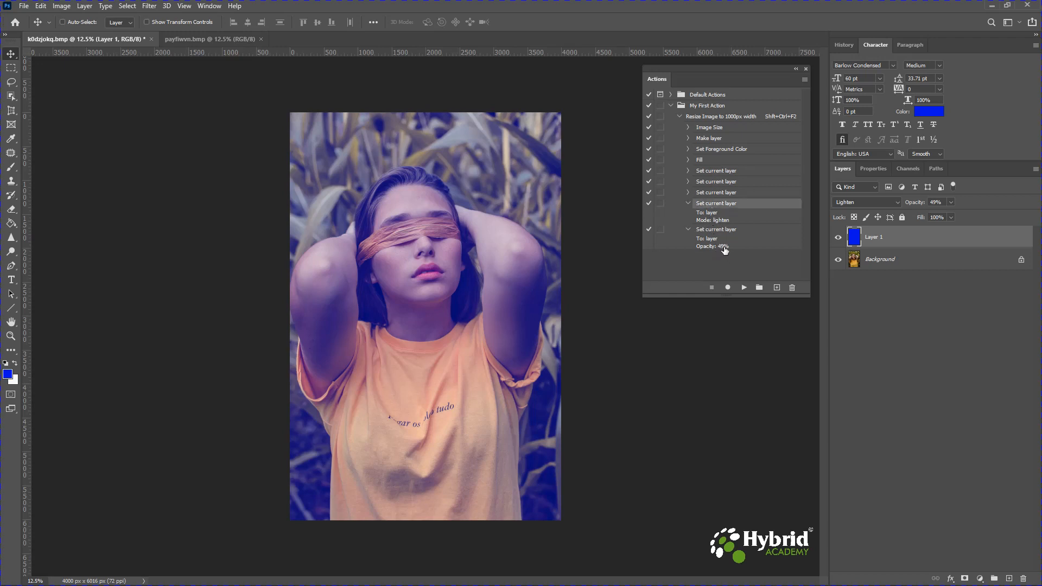
click(706, 171)
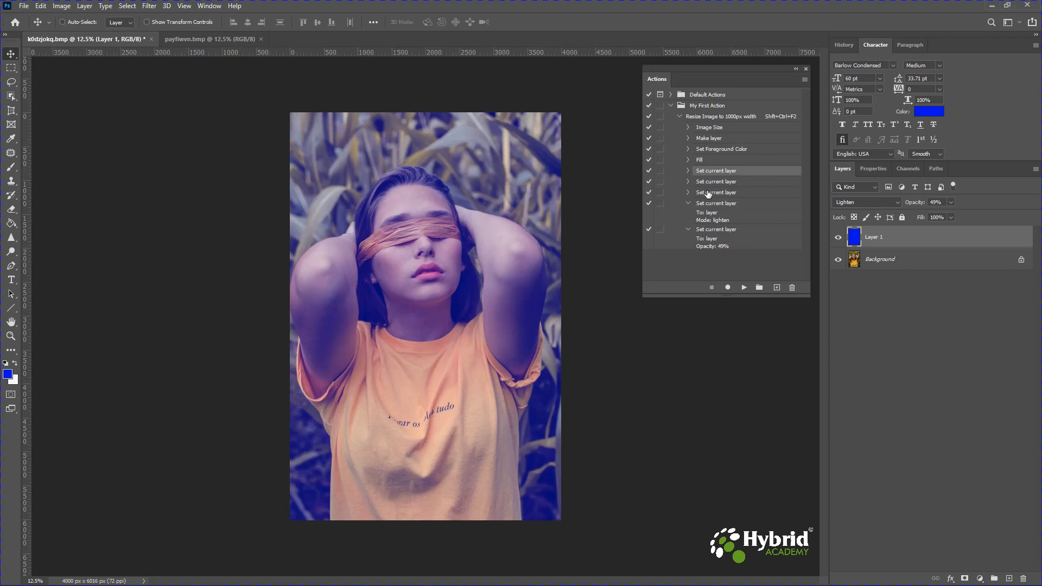
shift+click(708, 194)
drag(707, 180, 792, 288)
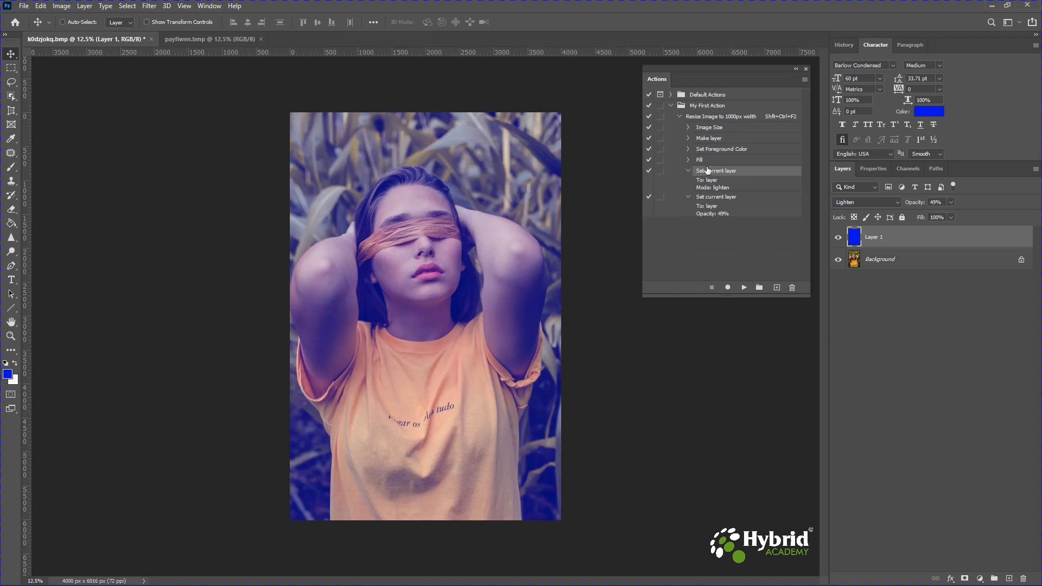
shift+click(709, 197)
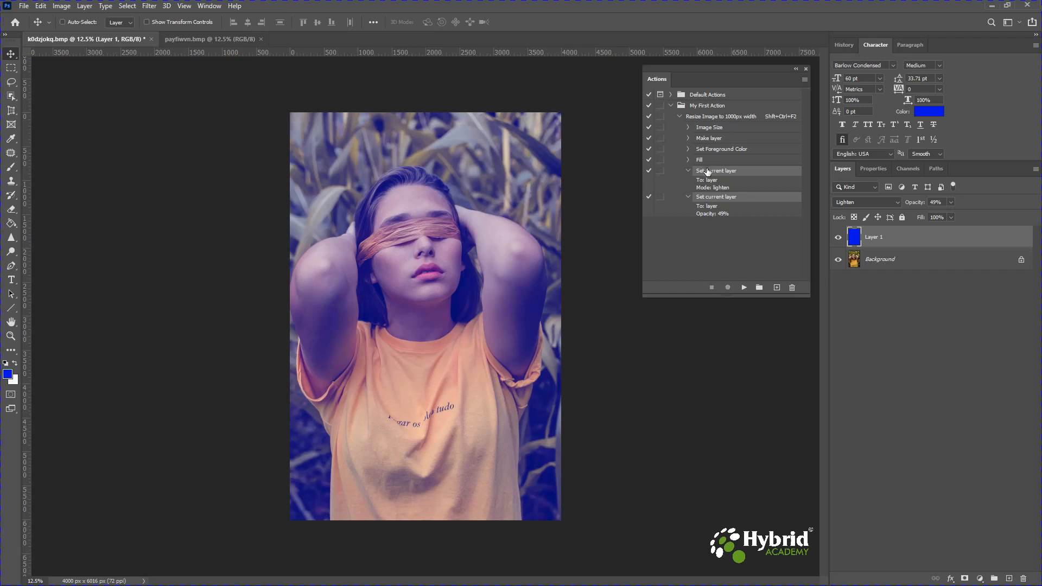
drag(708, 171, 793, 288)
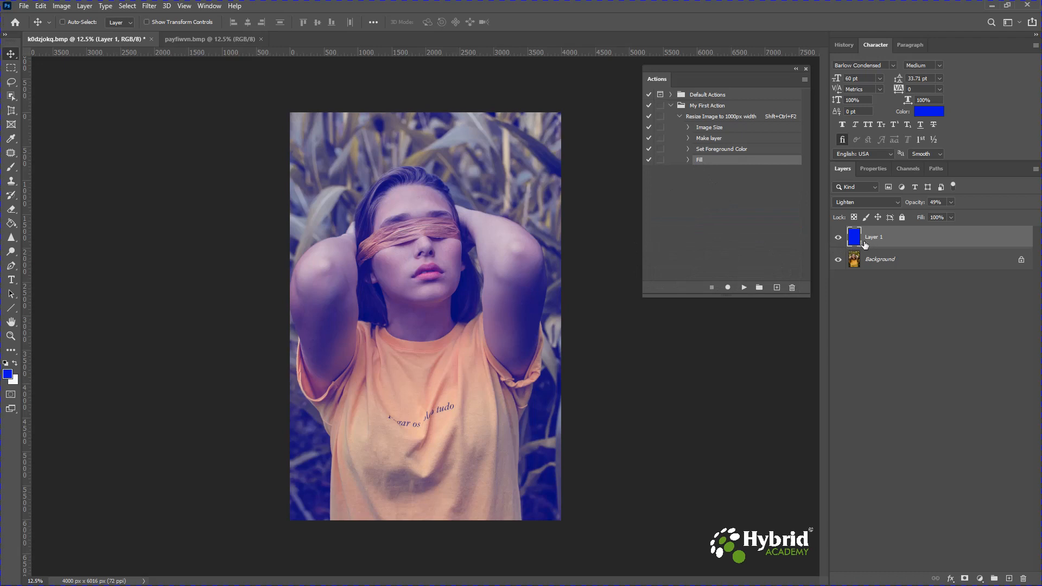
- Reset the blue layer to Normal blend mode and 100% opacity
click(862, 203)
click(854, 211)
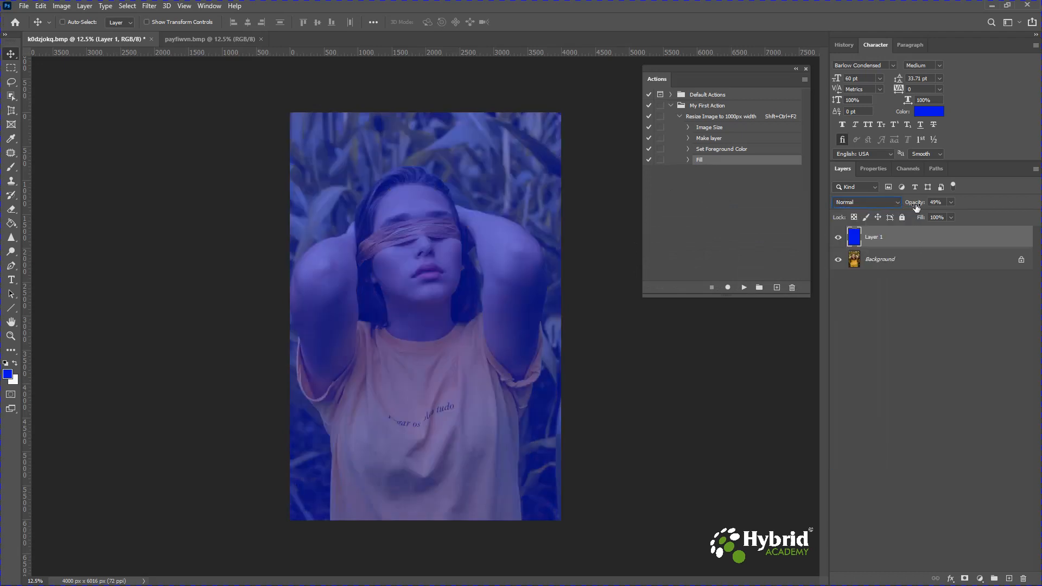
click(945, 202)
text(100)
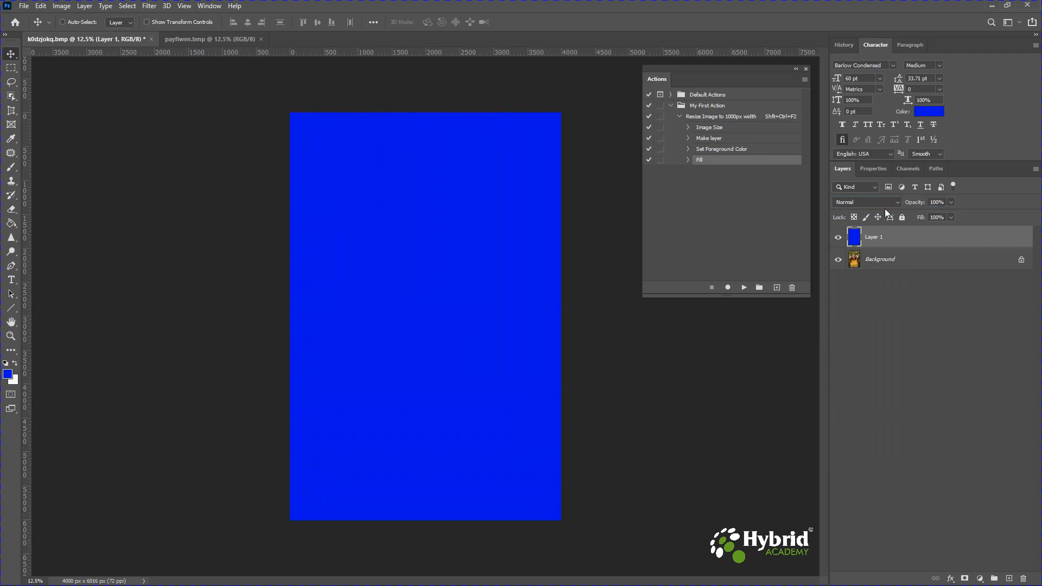
- Select the Fill step and resume recording the action from there
click(732, 258)
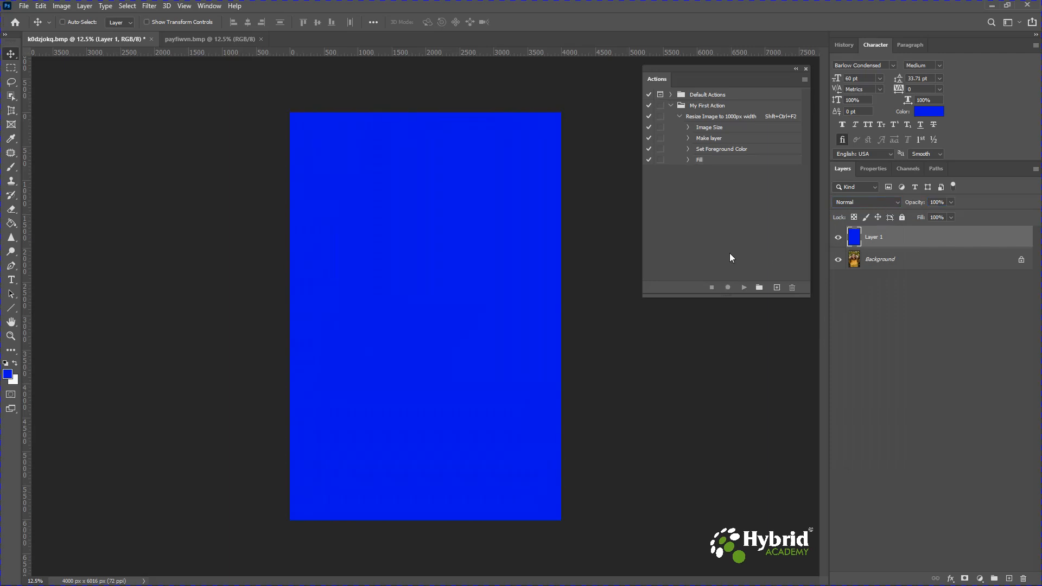
click(700, 161)
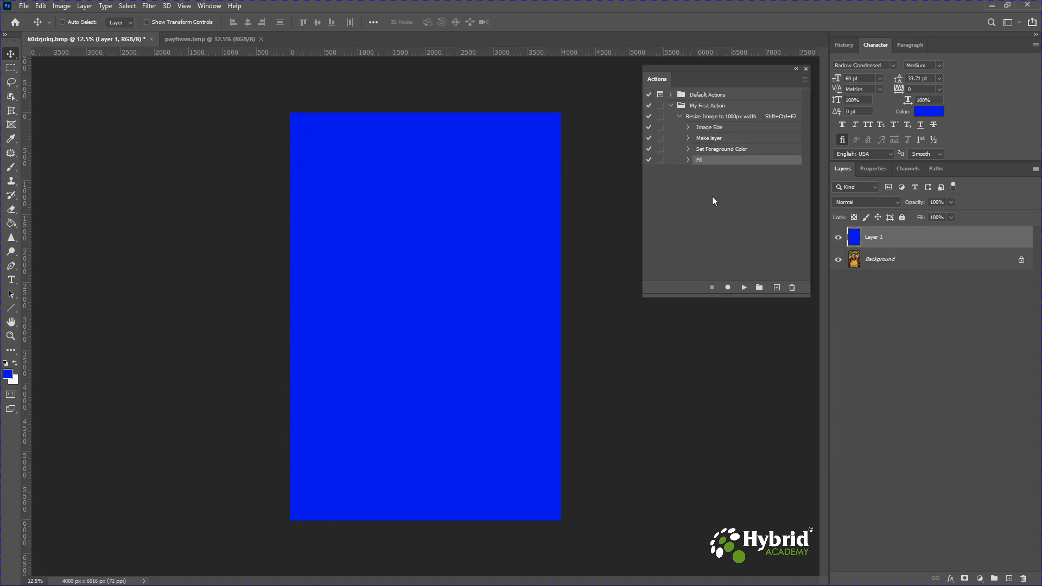
click(728, 288)
- Open the blue layer's Blending Options and preview a range of blend modes
click(951, 578)
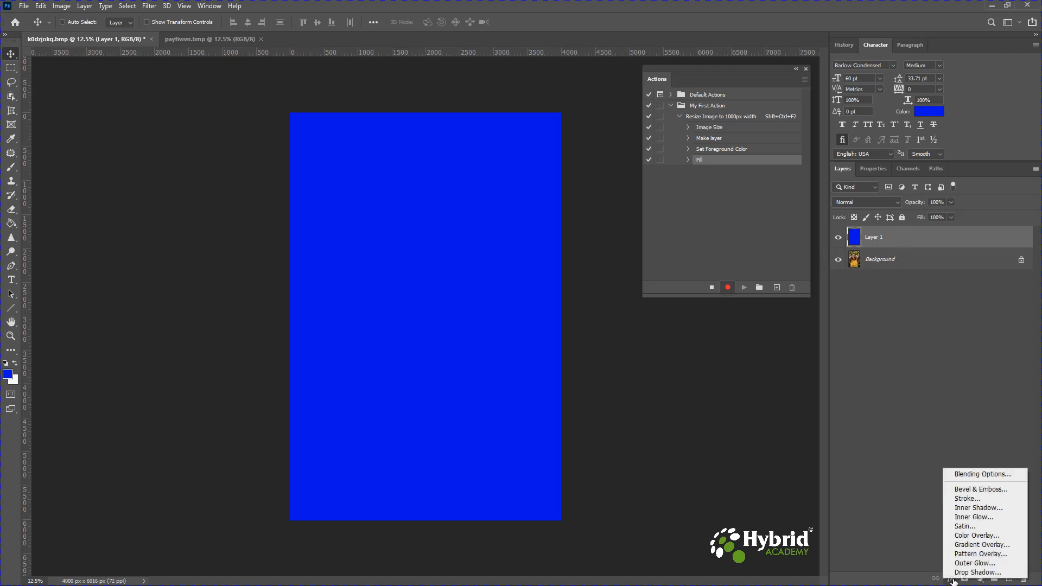
click(972, 474)
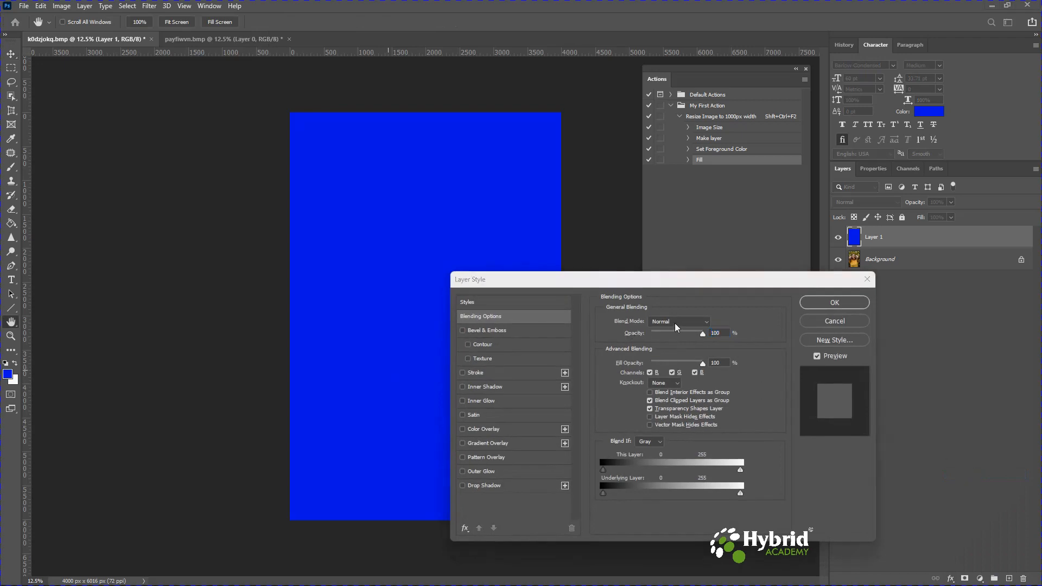
click(707, 323)
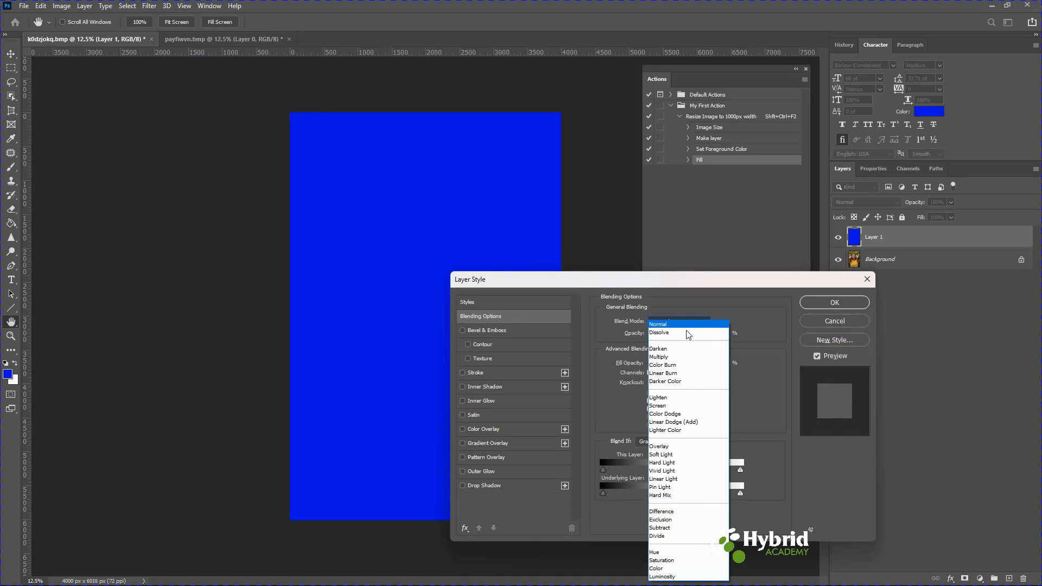
click(672, 353)
click(676, 323)
click(669, 358)
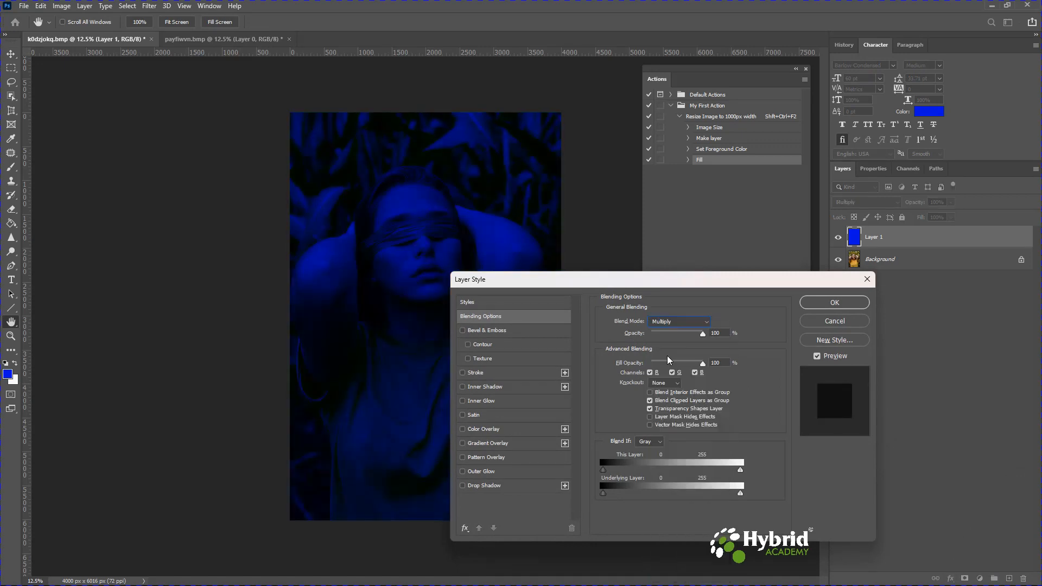
key(Down)
key(Down)
key(Down)
key(Down)
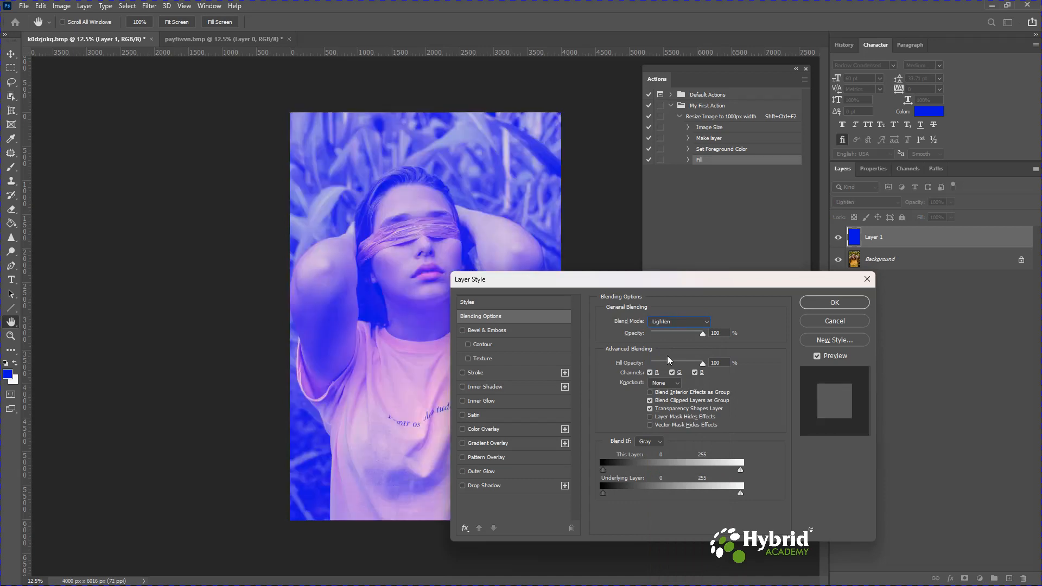
key(Down)
key(Down)
key(Down)
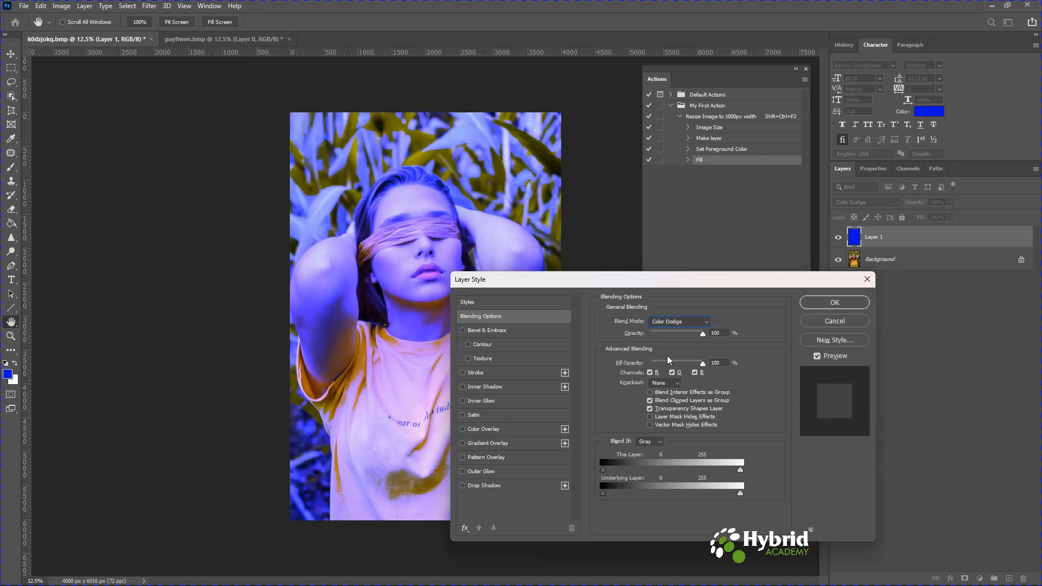
key(Down)
key(Down)
key(Down)
key(Down)
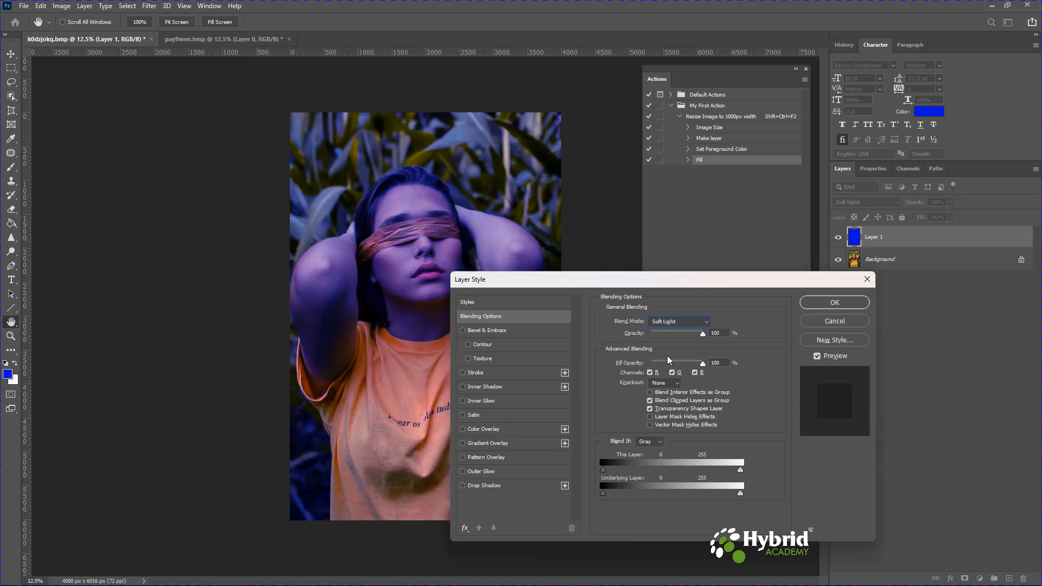
key(Up)
key(Down)
key(Down)
key(Down)
key(Down)
key(Down)
key(Down)
key(Down)
key(Down)
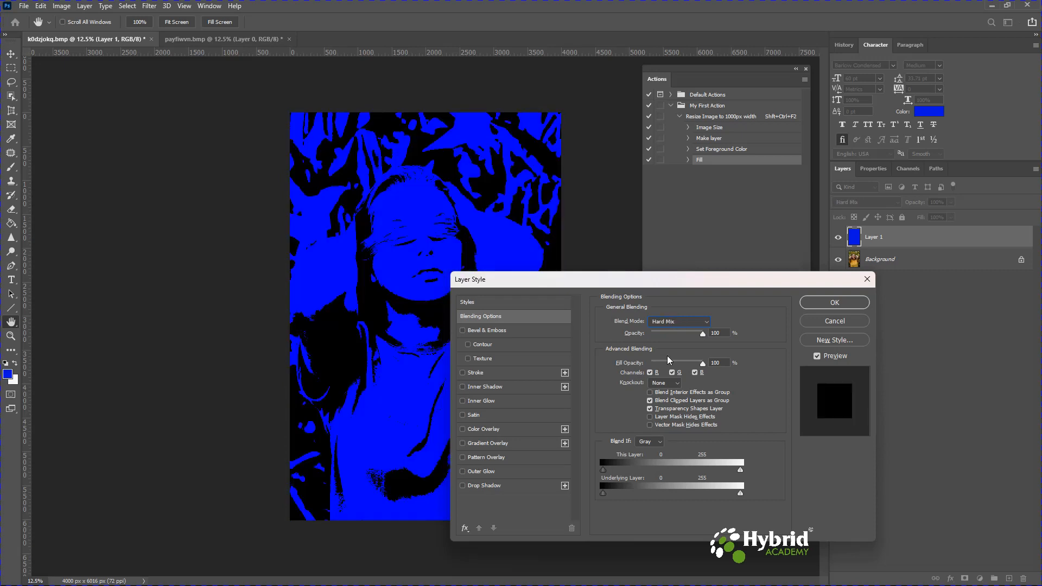
key(Down)
key(Down)
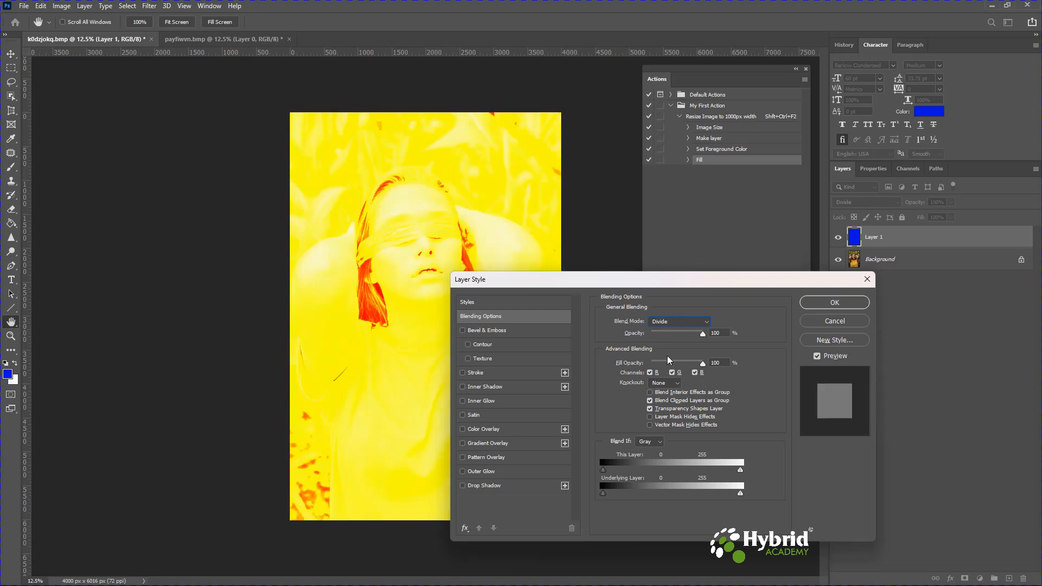
key(Down)
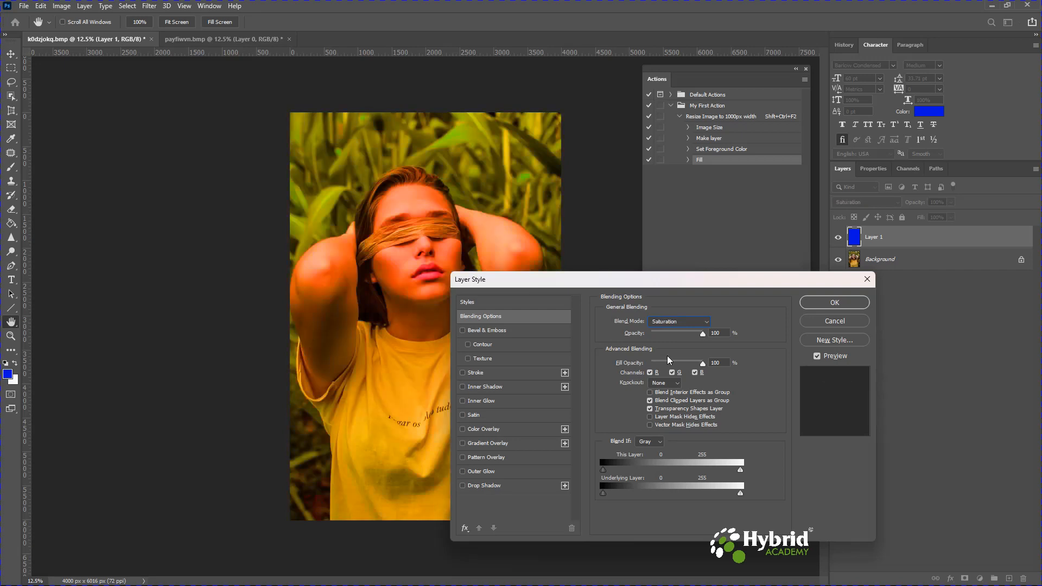
key(Down)
key(Down)
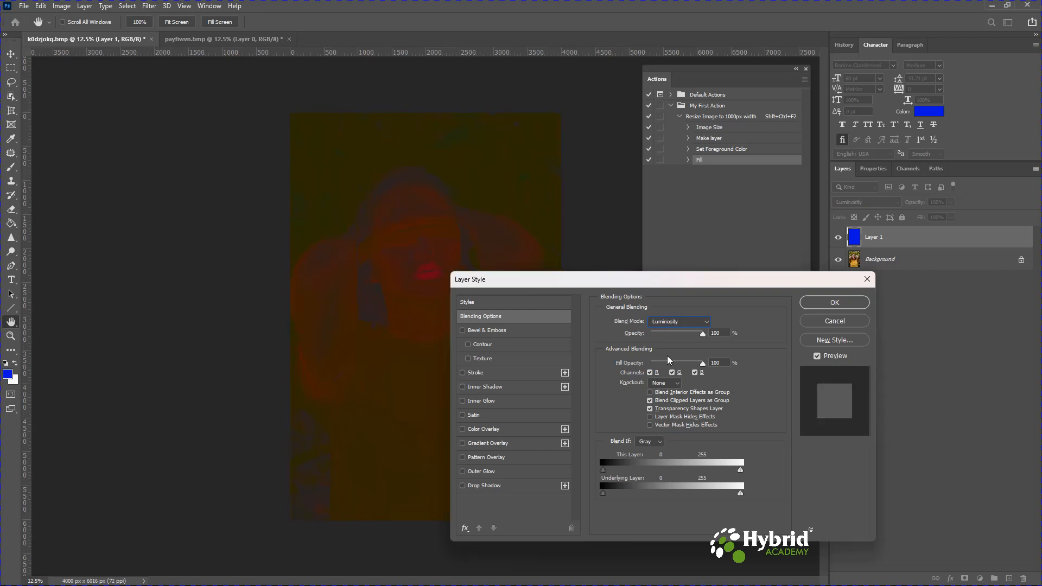
key(Up)
key(Up)
key(Up)
key(Up)
key(Up)
key(Up)
key(Up)
key(Up)
key(Up)
key(Up)
key(Up)
key(Up)
key(Up)
key(Up)
key(Up)
- Apply a Lighten blend mode at 49% opacity through the layer style, then stop recording
click(668, 322)
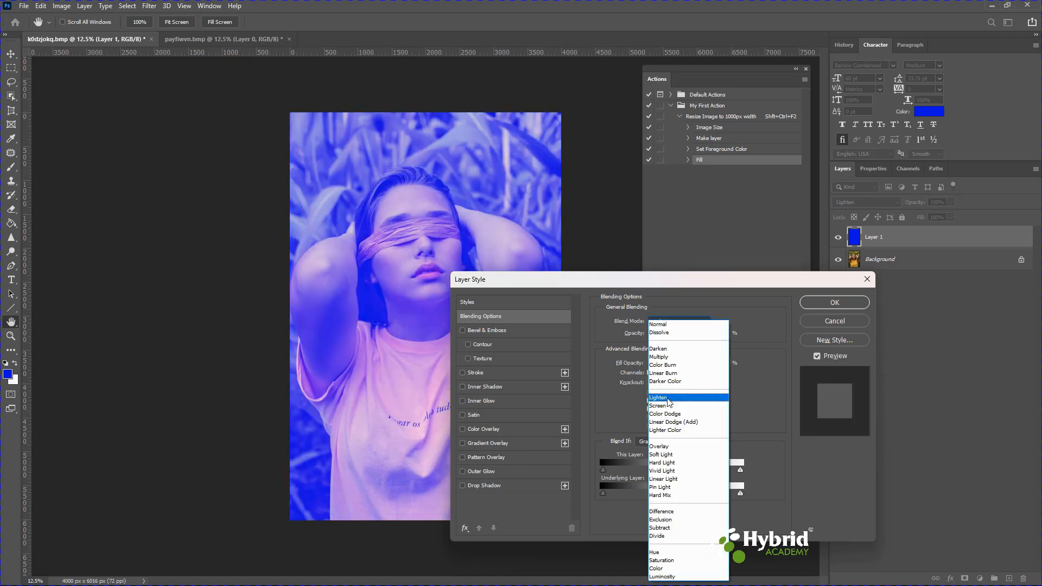
click(669, 400)
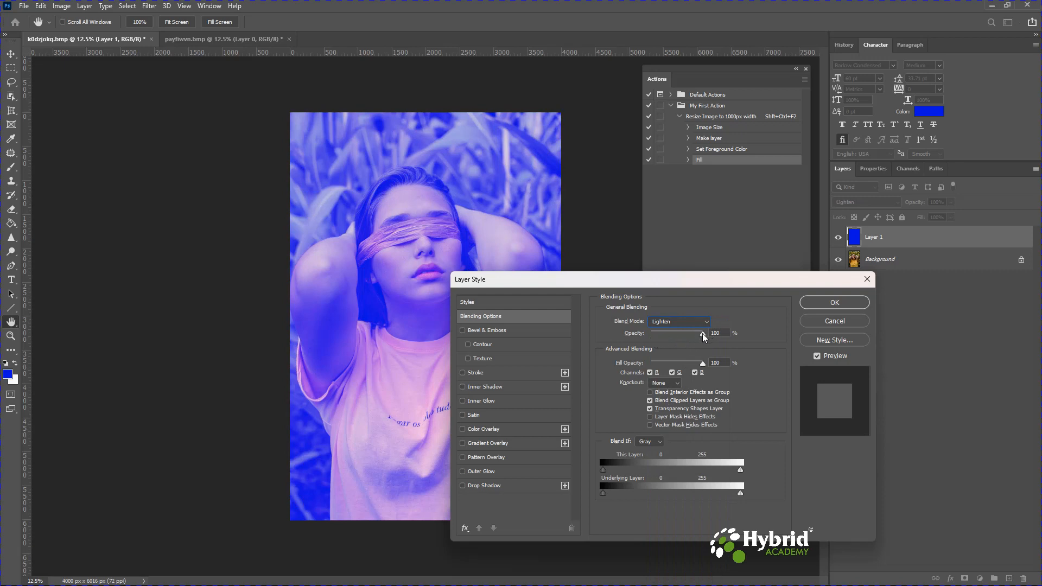
drag(703, 334, 678, 337)
double_click(721, 333)
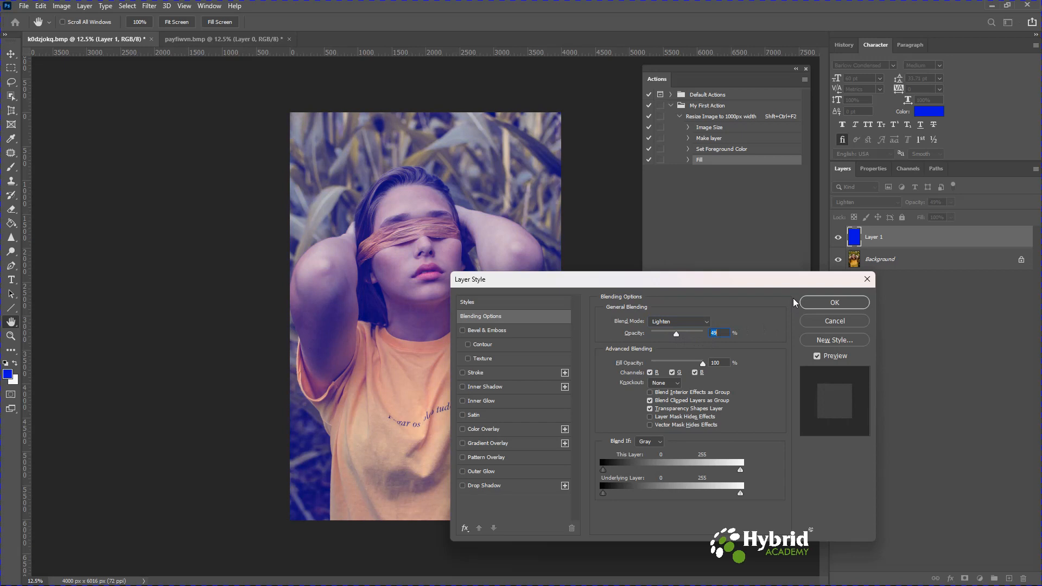
click(835, 303)
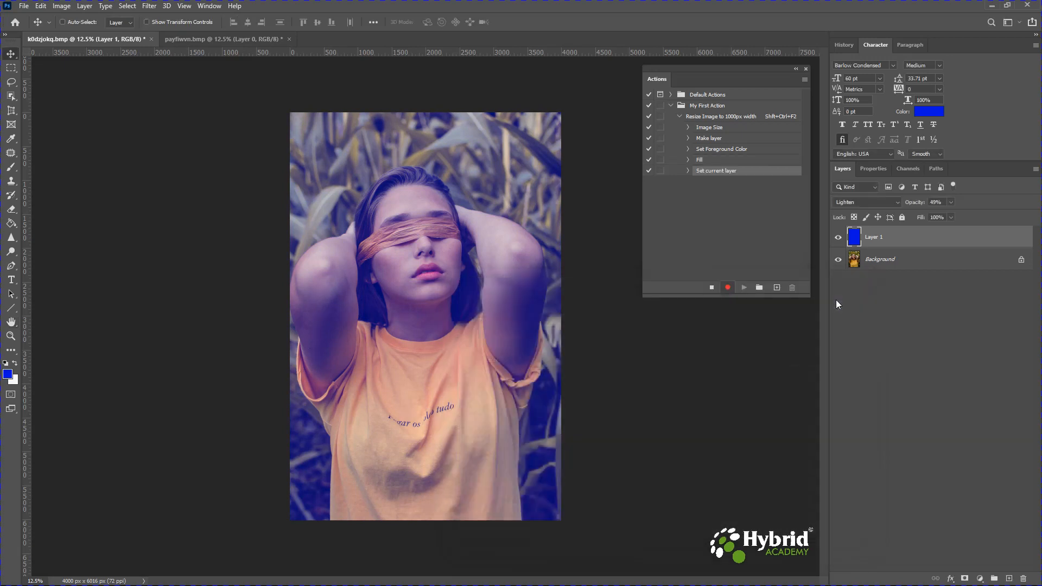
click(688, 171)
click(712, 288)
- Switch to the volcano image and open its Image Size dialog to check the dimensions, then cancel
click(220, 38)
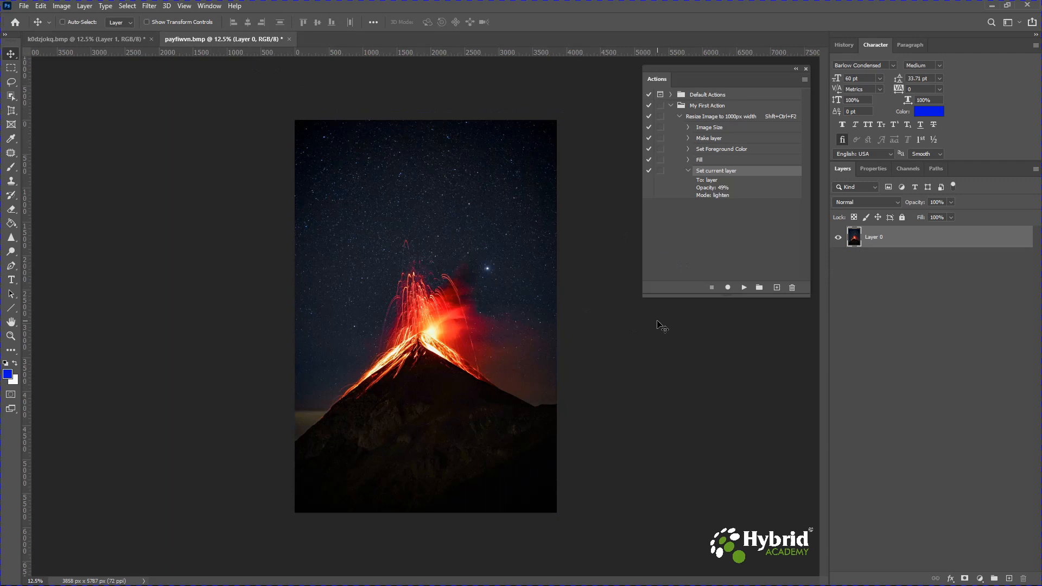
click(61, 6)
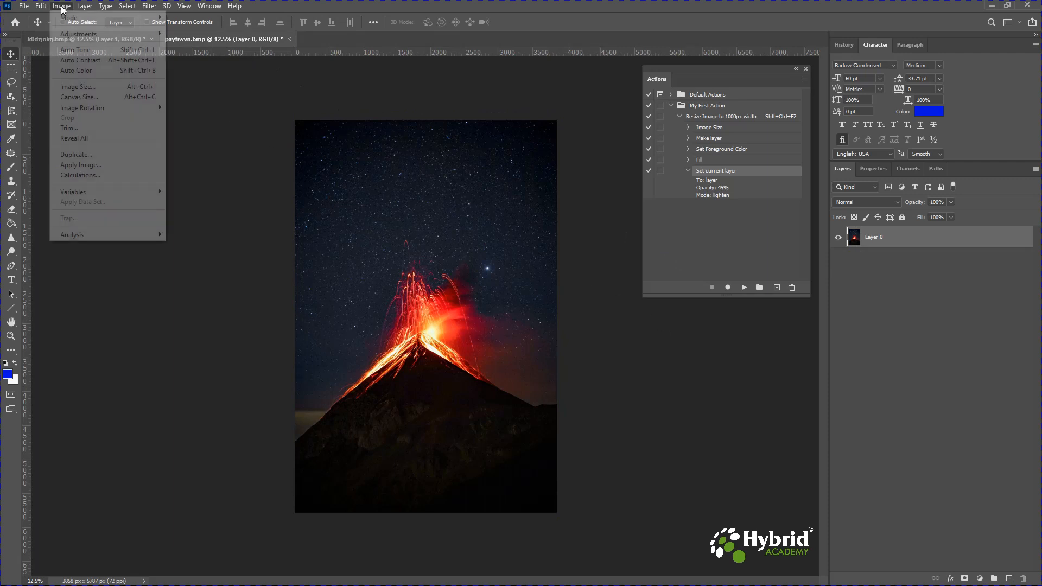
click(76, 87)
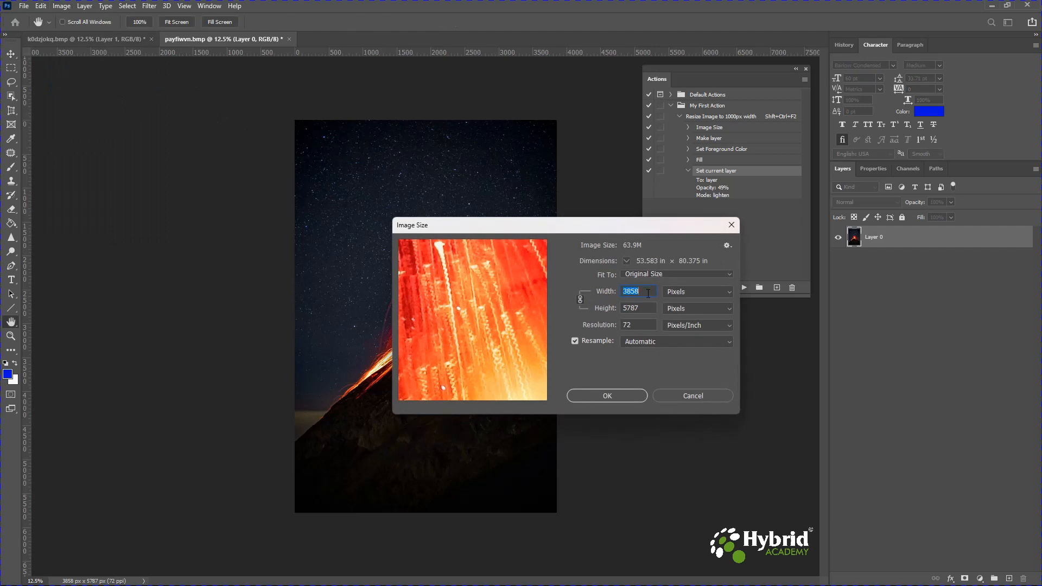
click(693, 397)
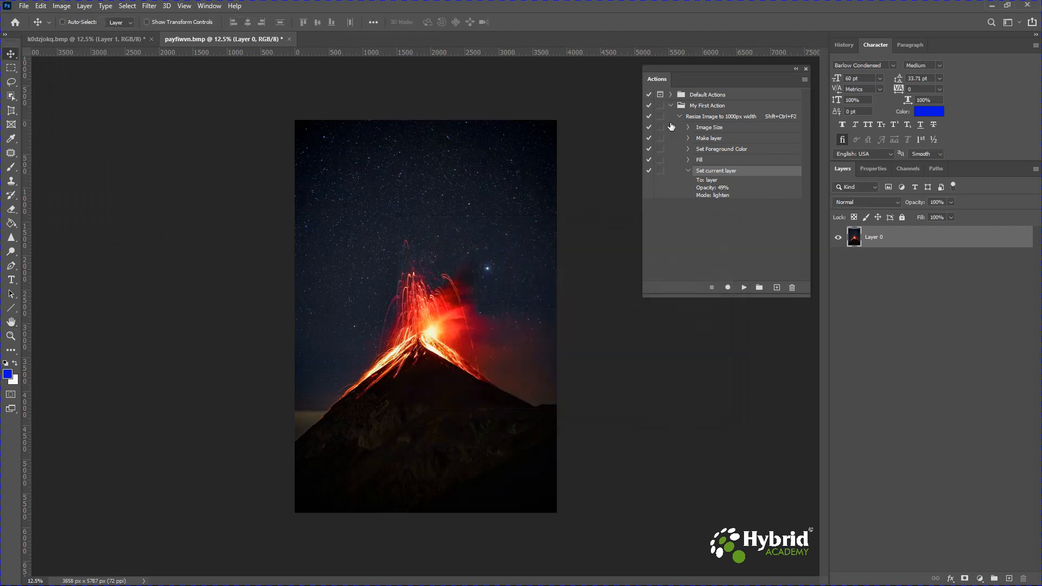
- Play the Resize Image to 1000px width action on the volcano image
click(722, 119)
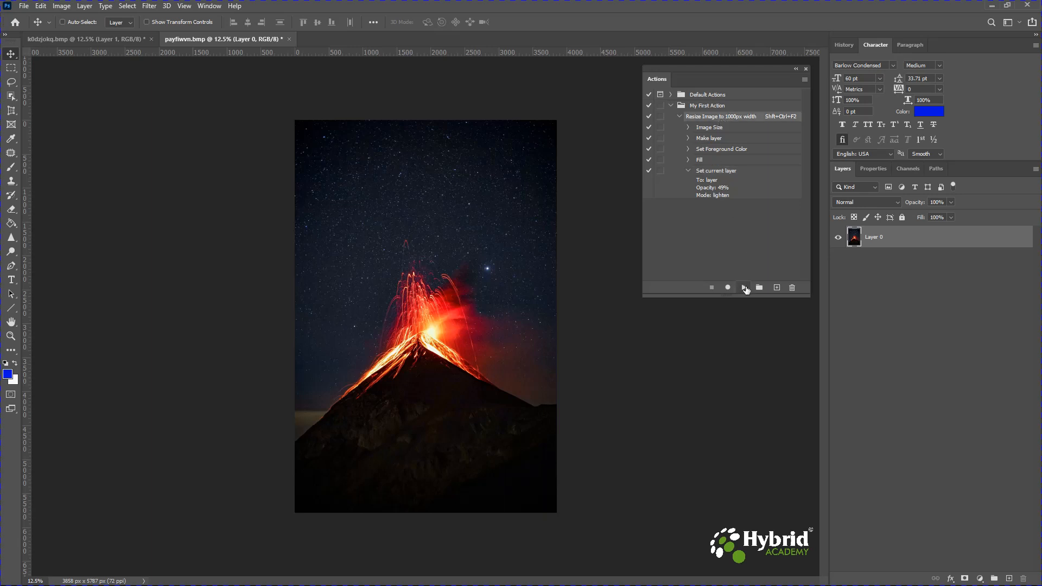
click(745, 287)
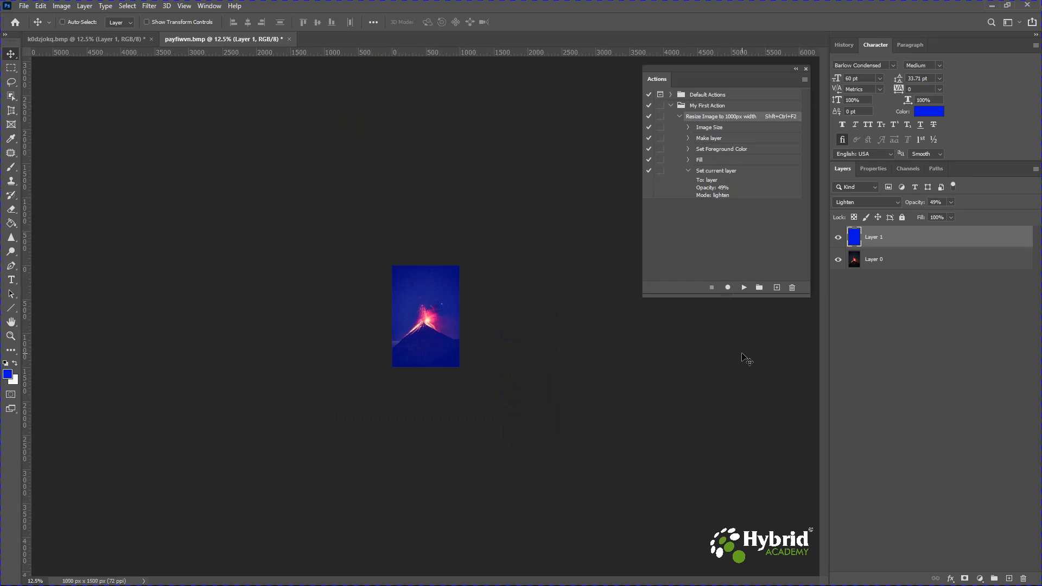
key(ctrl)
key(ctrl+plus)
key(ctrl+plus)
key(ctrl+plus)
key(ctrl+plus)
key(ctrl+plus)
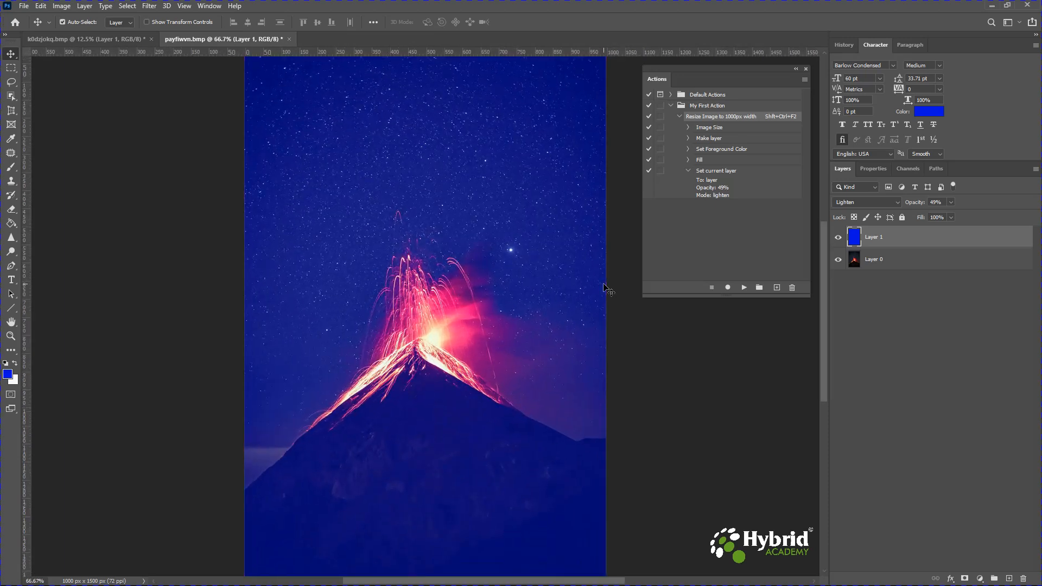
key(ctrl+minus)
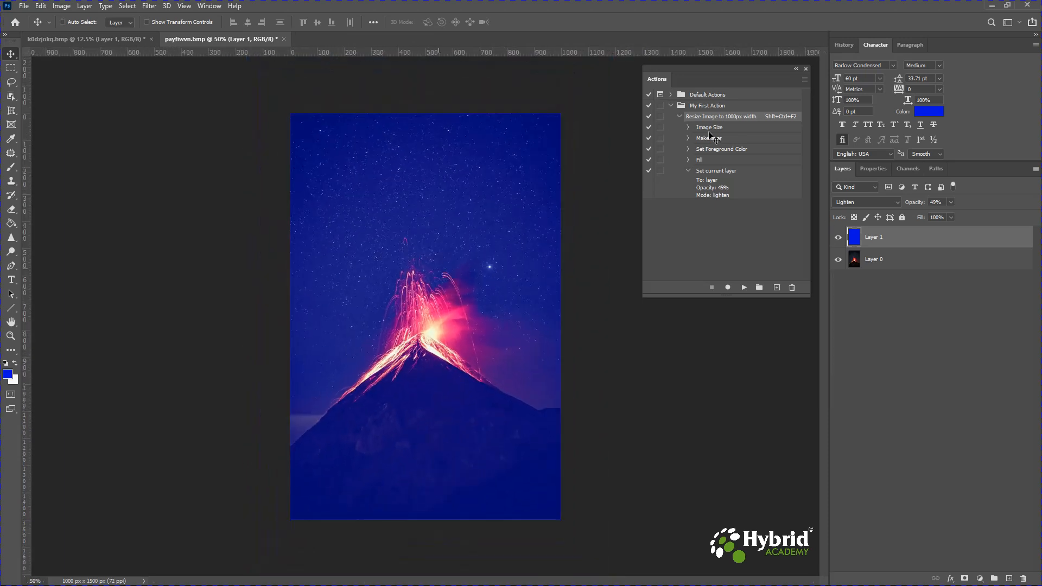
- Verify the resized volcano image's dimensions in the Image Size dialog, then cancel
click(709, 128)
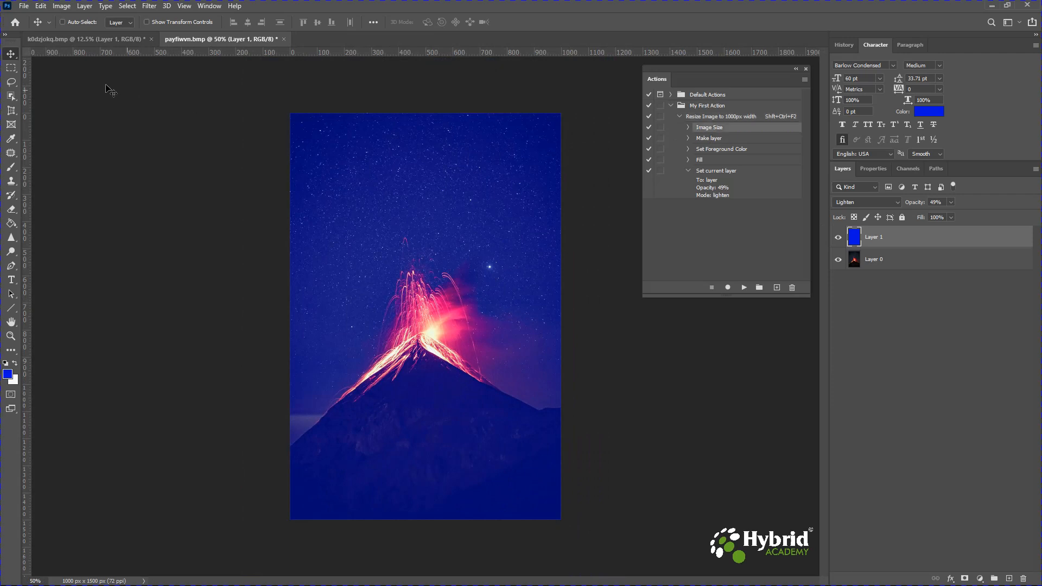
click(62, 7)
click(76, 86)
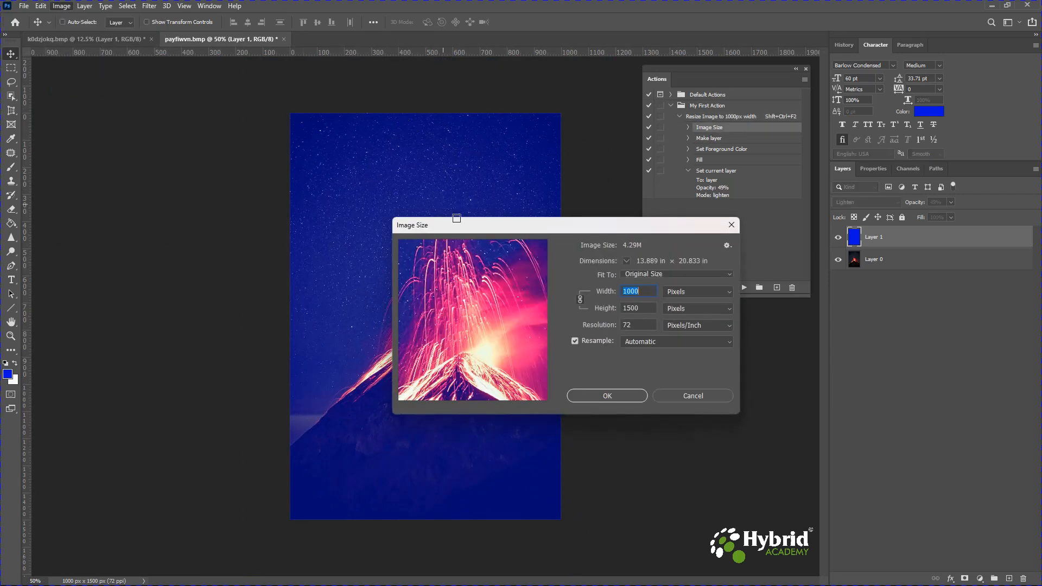
click(693, 397)
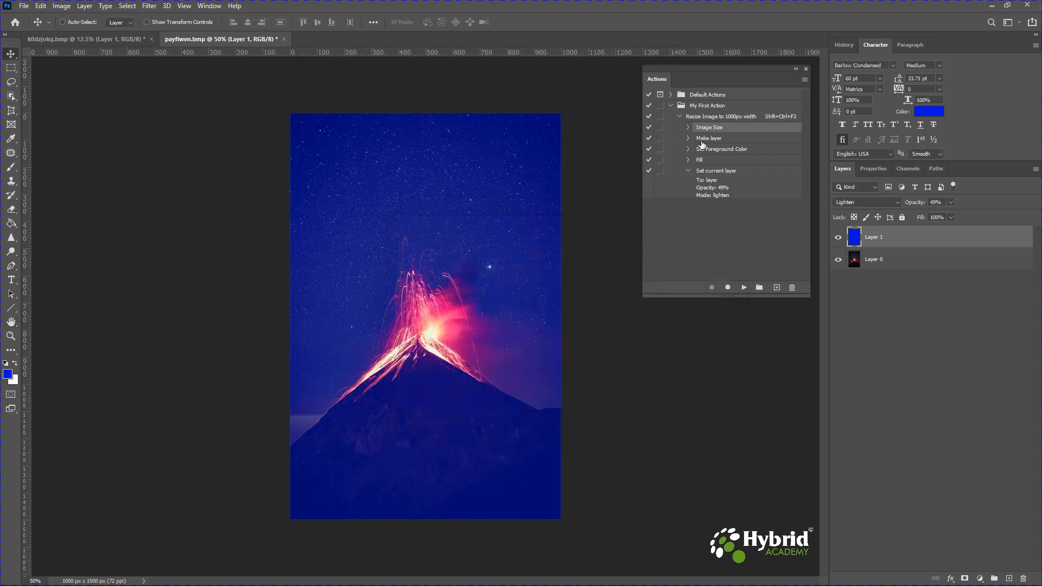
- Try lowering the blue layer's opacity to 17%, then restore it to 49%
click(727, 151)
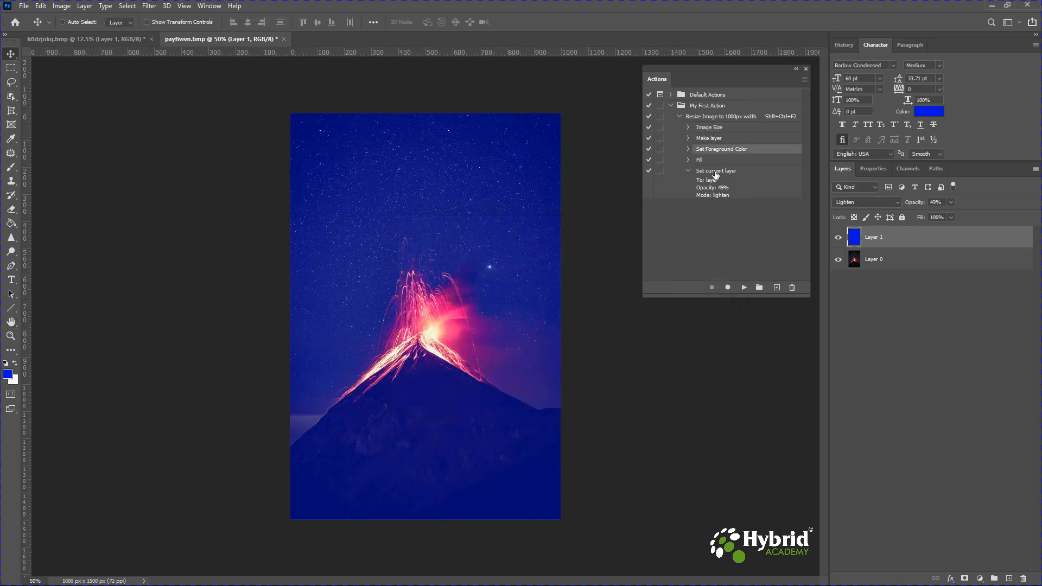
click(702, 160)
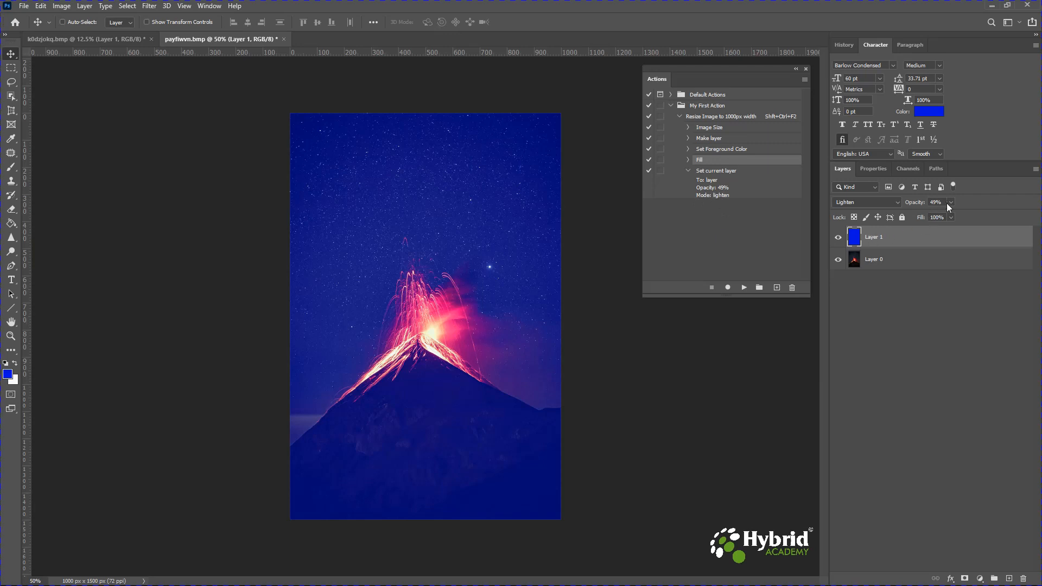
drag(935, 216, 932, 216)
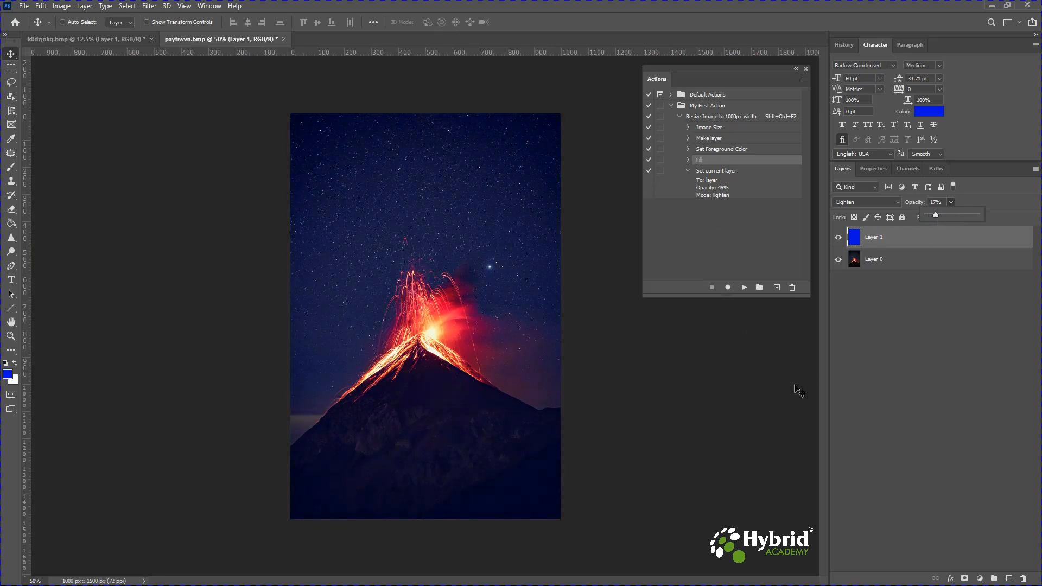
click(887, 339)
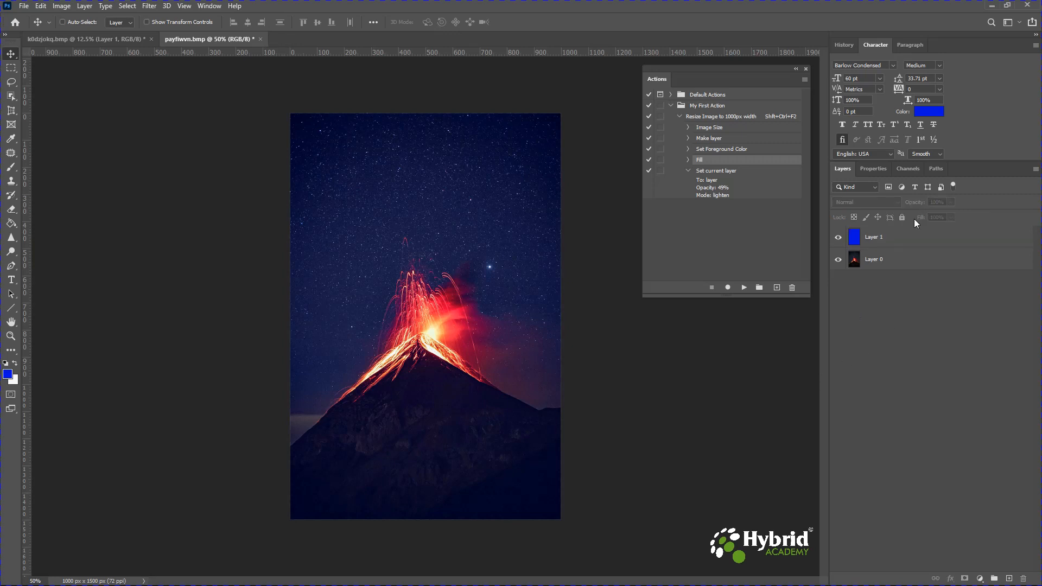
click(718, 172)
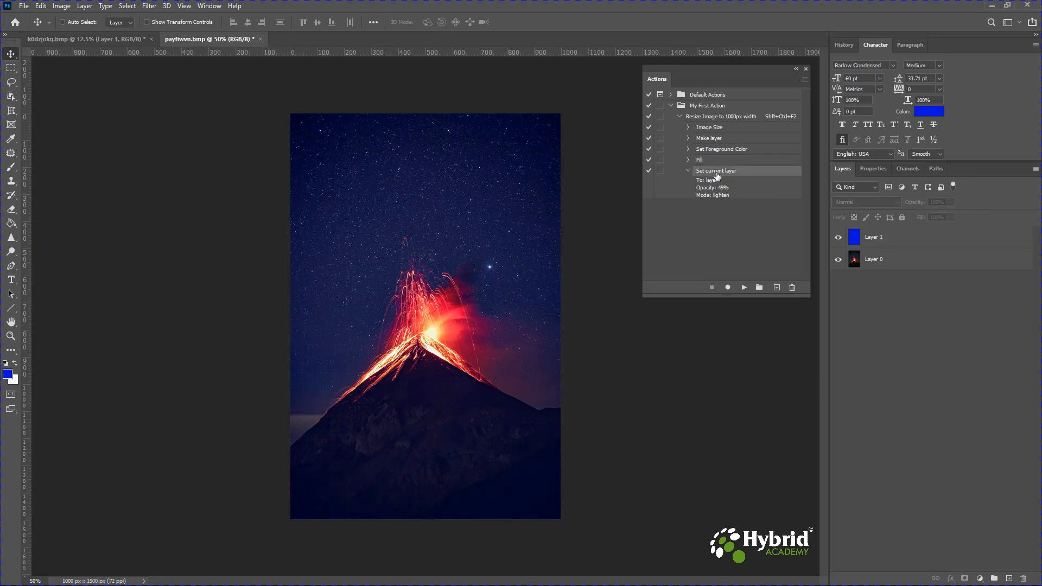
click(889, 247)
click(951, 202)
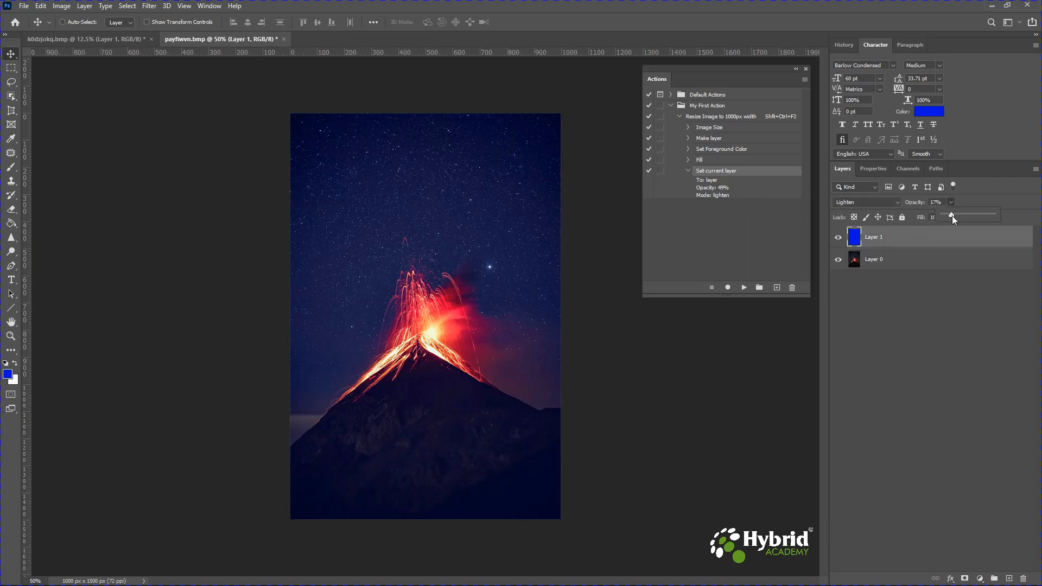
drag(966, 216, 967, 217)
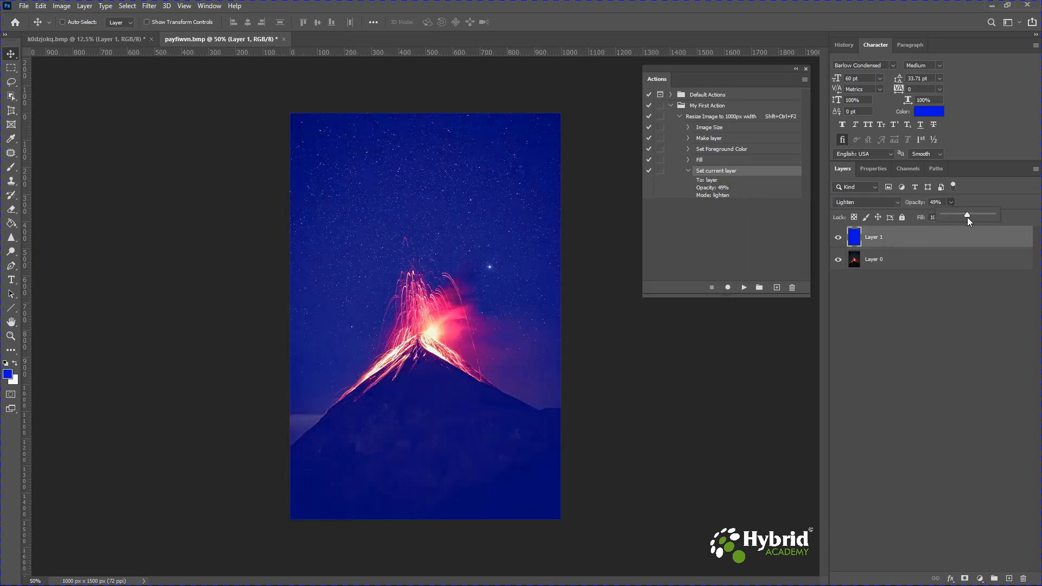
click(938, 314)
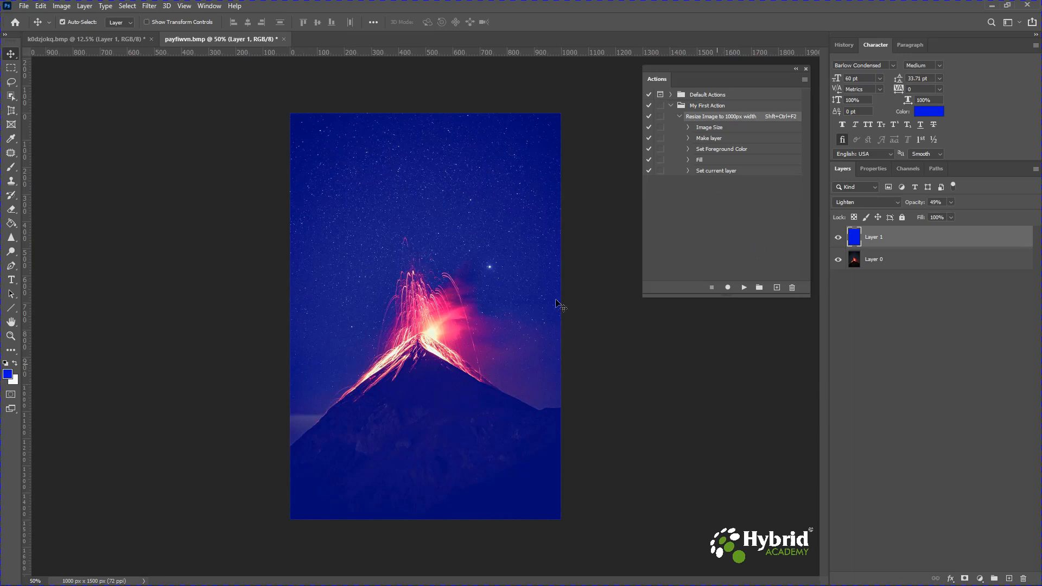
- Undo the played action steps to return the volcano image to its original state and fit it on screen
key(ctrl+z)
key(ctrl+z)
key(ctrl+z)
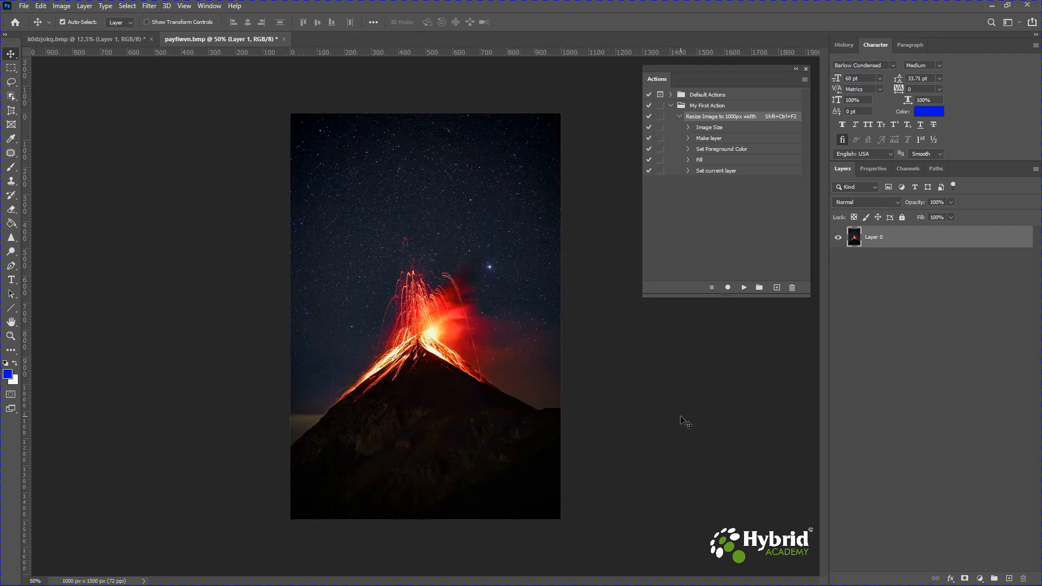
key(ctrl+z)
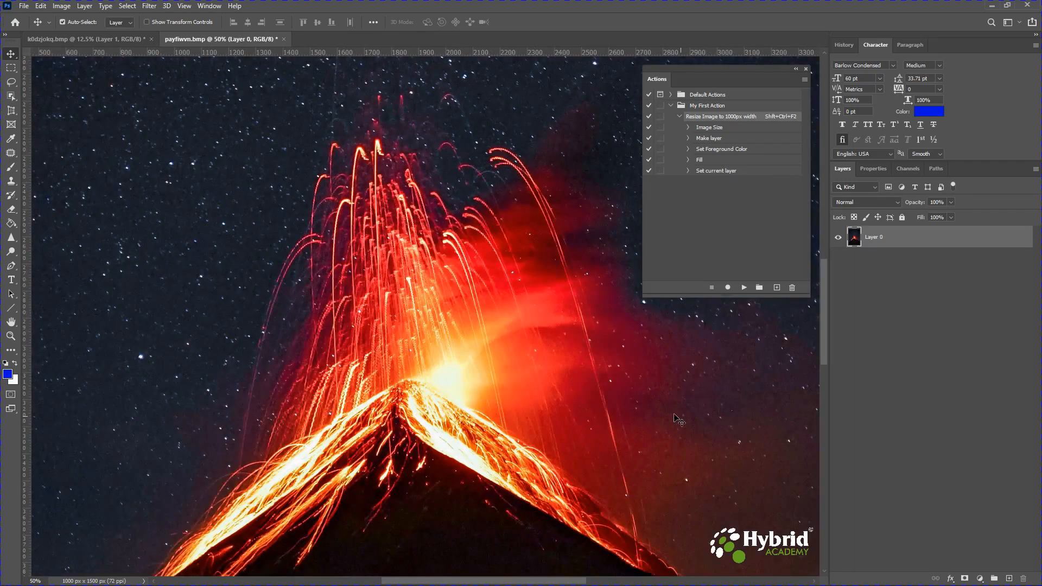
key(ctrl+0)
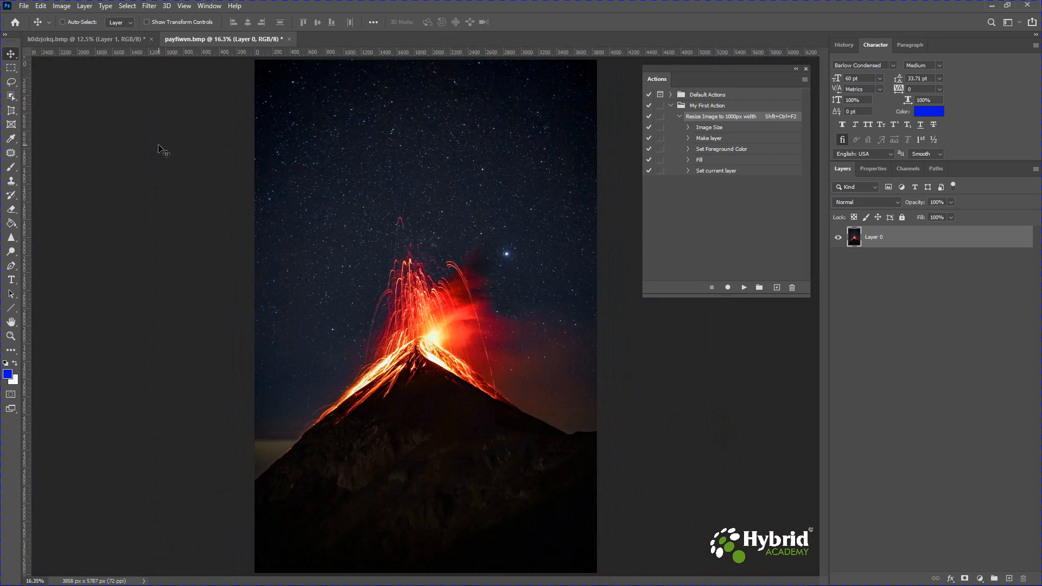
- Check the original volcano image's dimensions in the Image Size dialog, then cancel
click(61, 7)
click(76, 87)
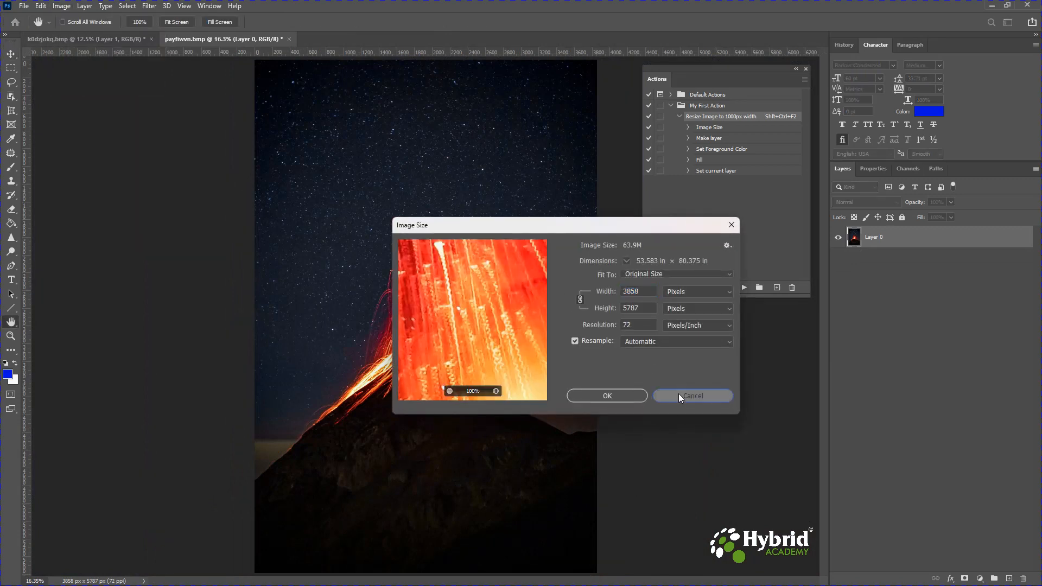
click(690, 395)
- Switch to the portrait image and delete every action step after Image Size from the Resize Image to 1000px width action
click(82, 40)
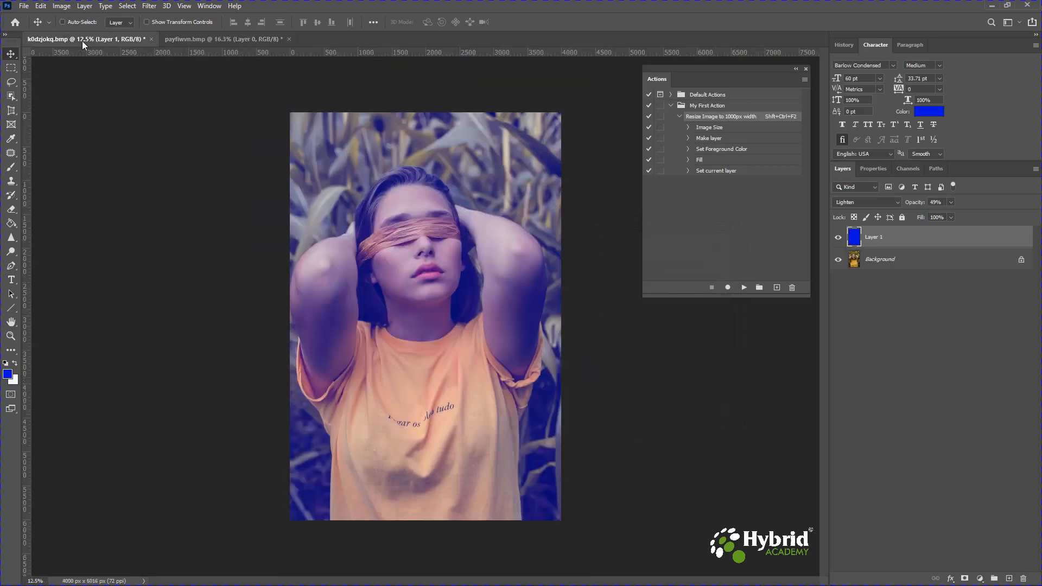
click(653, 223)
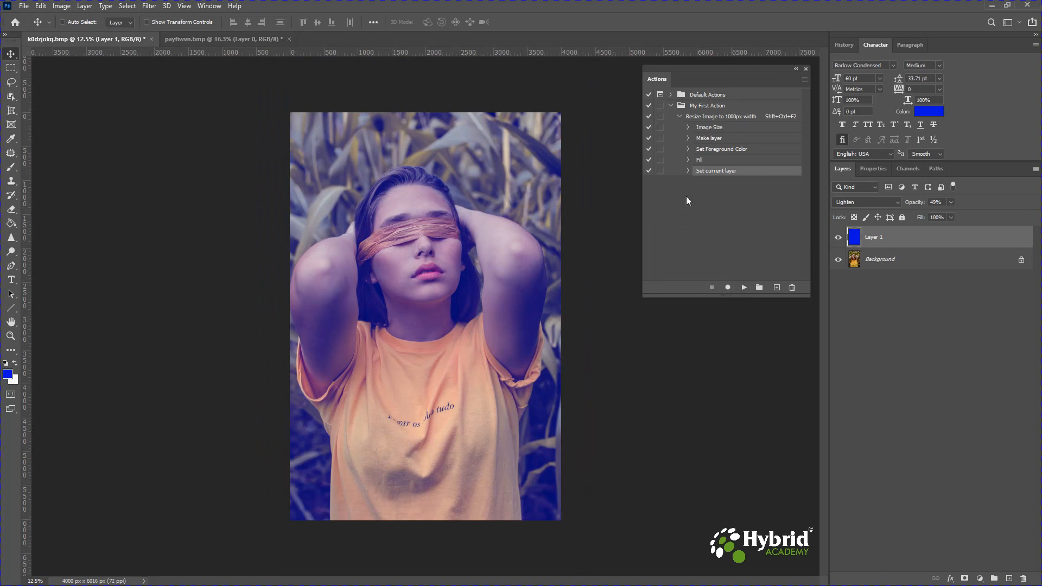
shift+click(711, 140)
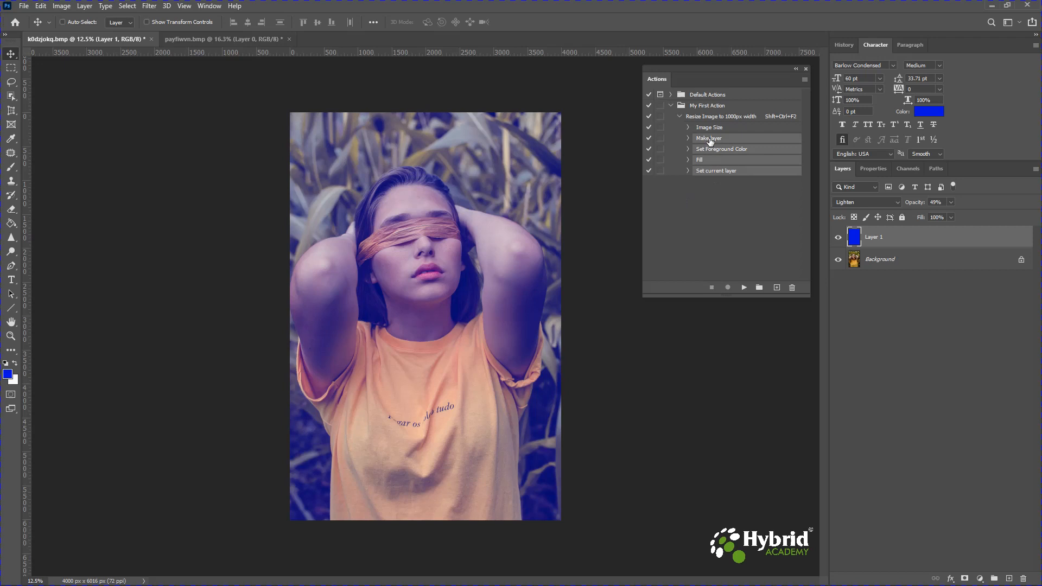
drag(711, 140, 793, 288)
- Delete the blue overlay layer, then resume recording the action and add a new empty layer
click(1024, 579)
click(471, 220)
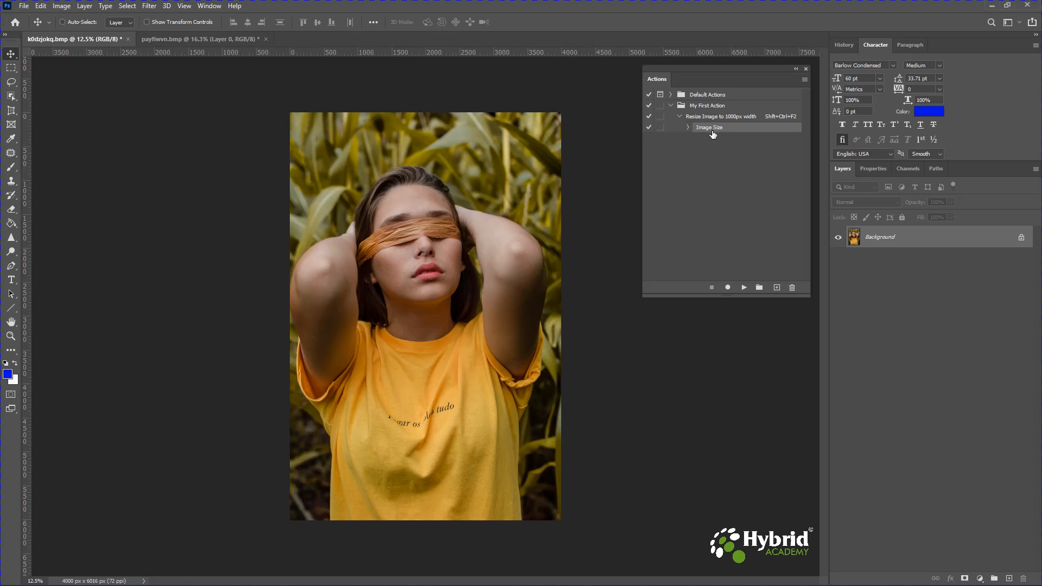
click(728, 287)
click(1009, 578)
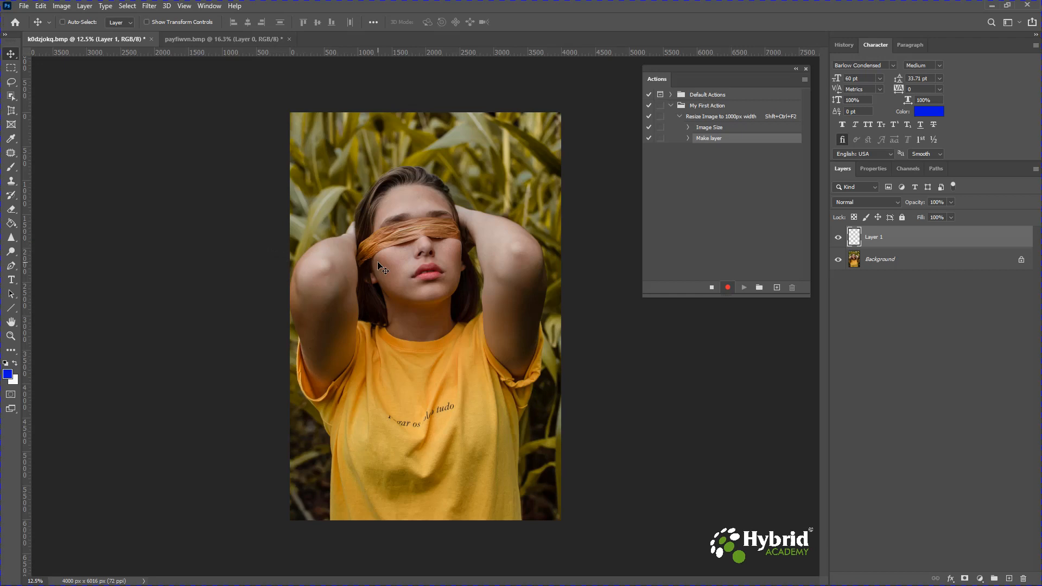
- Fill the new layer with a red colour, d10a0a, picked in the Fill dialog's colour picker
key(i)
key(shift+F5)
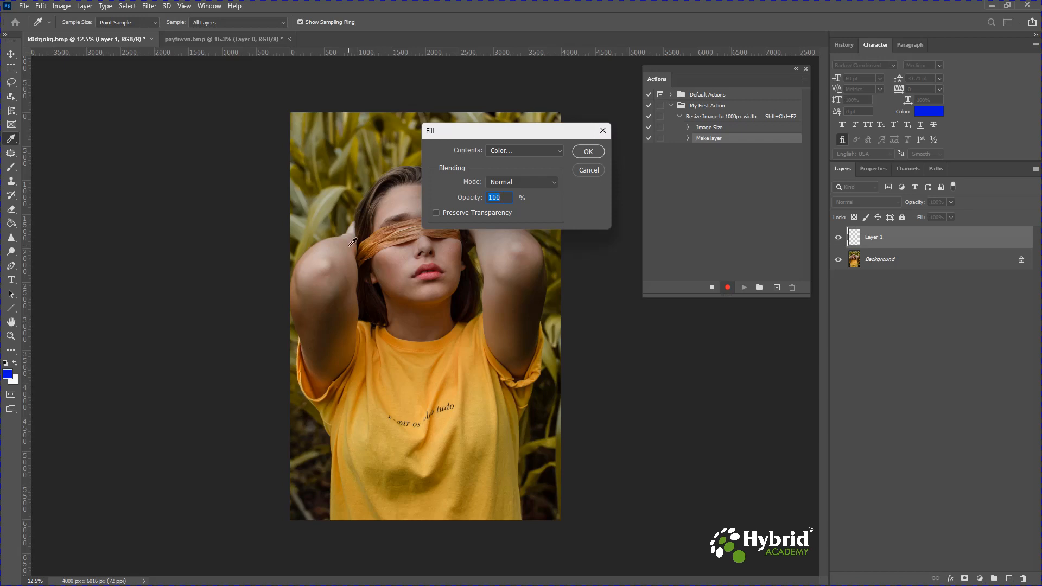
click(506, 150)
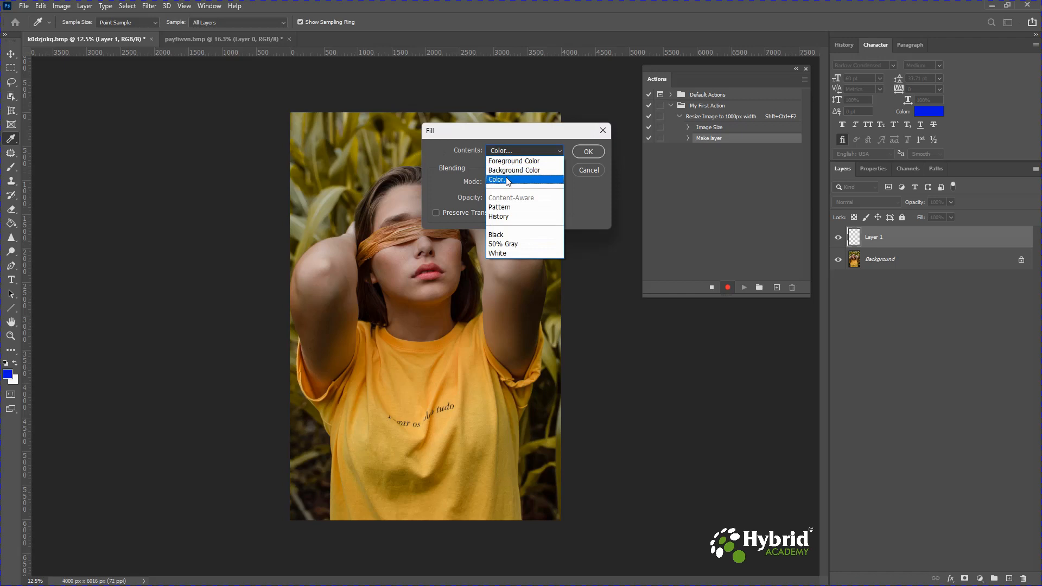
click(506, 177)
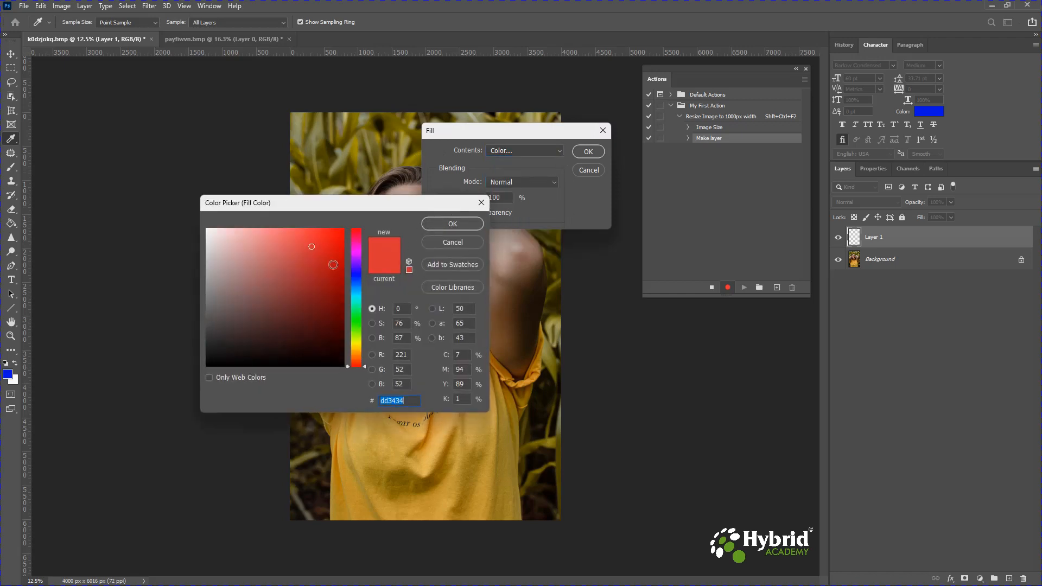
drag(332, 259, 338, 253)
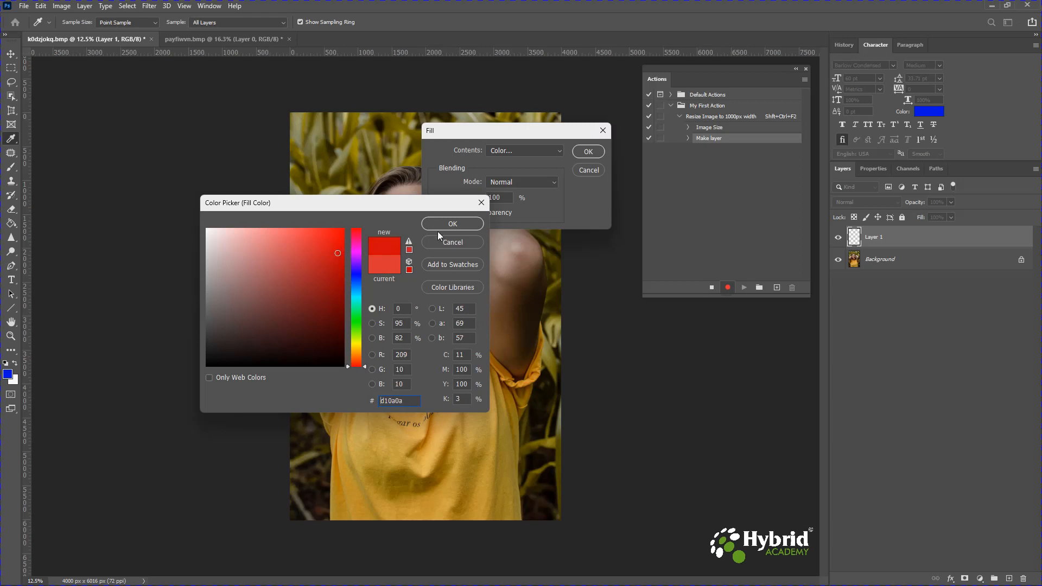
click(453, 224)
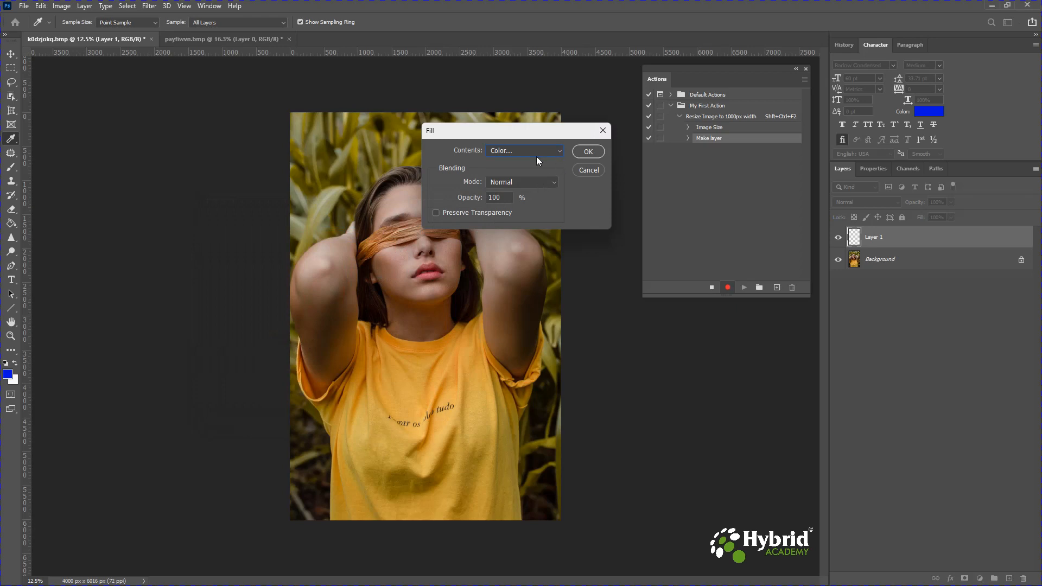
click(587, 151)
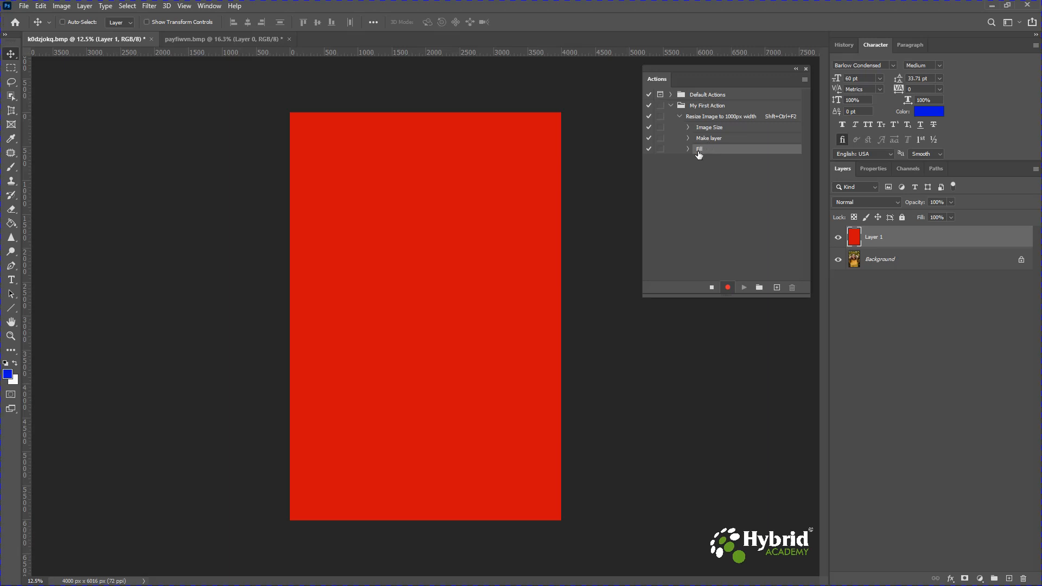
- Set the red layer's blend mode to Color Burn at 20% opacity through its layer style
double_click(911, 240)
click(639, 336)
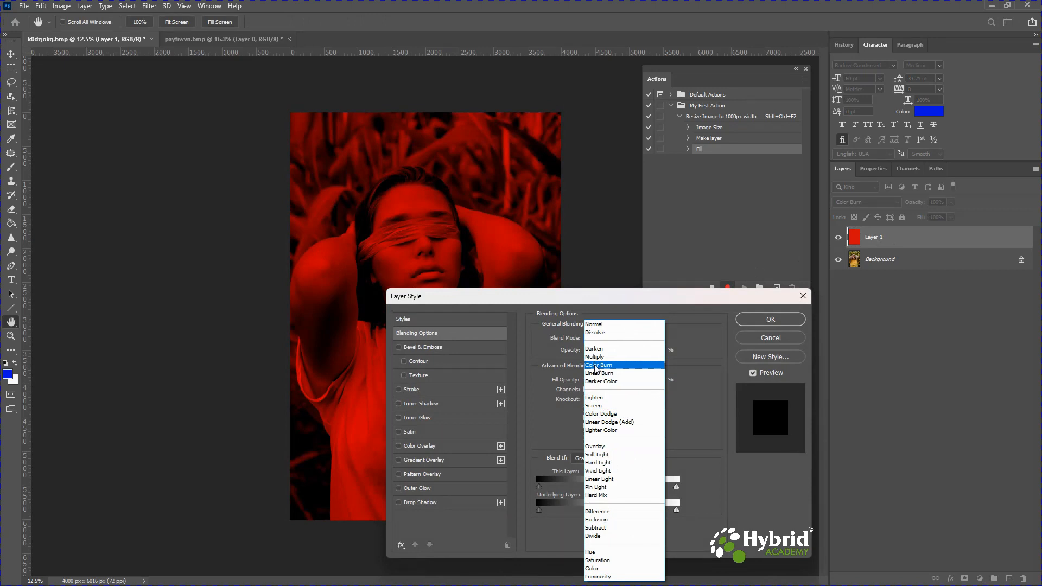
click(596, 366)
drag(639, 351, 599, 355)
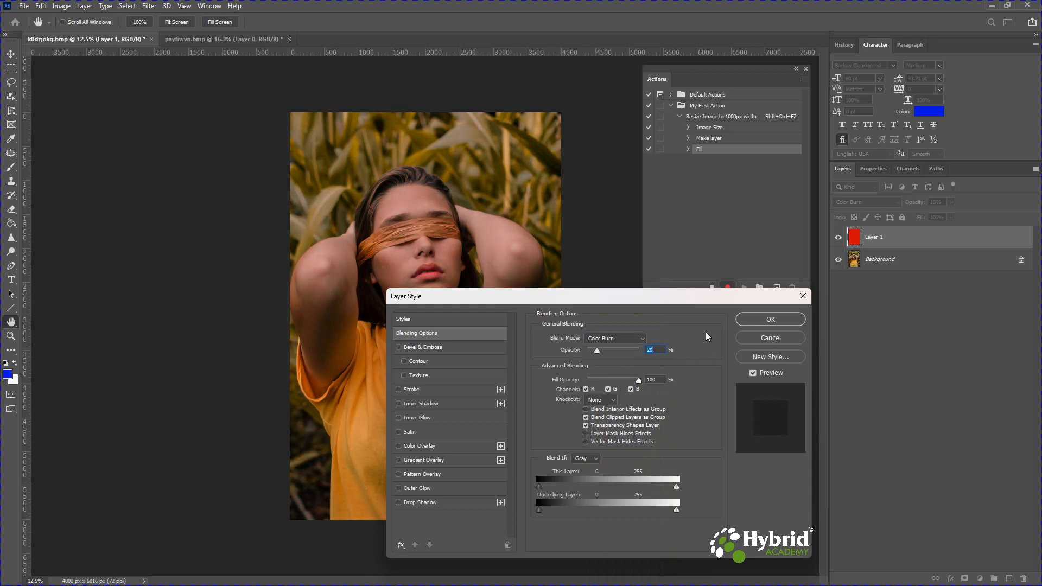
click(768, 321)
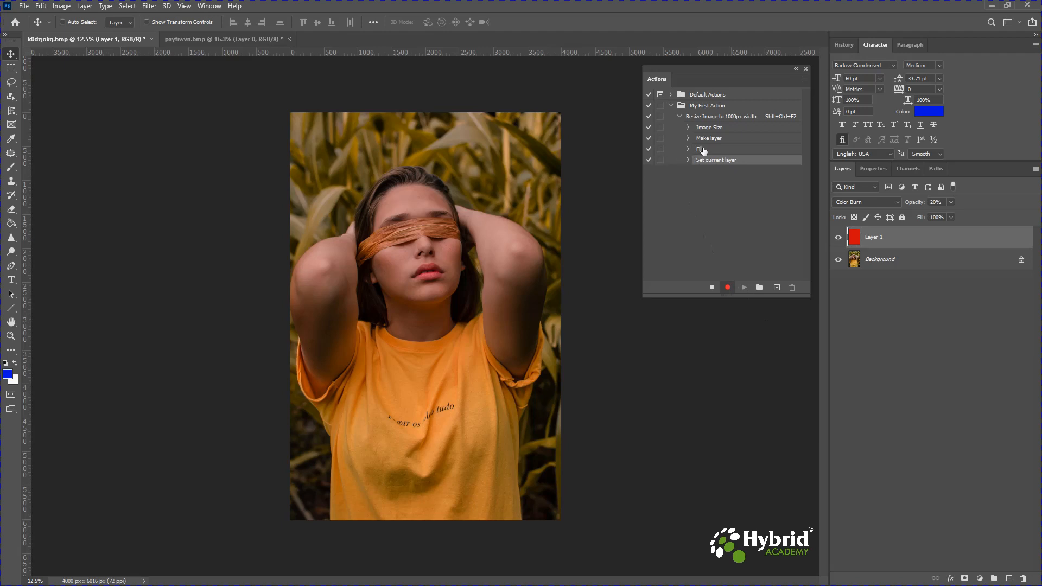
- Turn on the dialog toggles for the Fill and Set current layer steps and expand both to review their settings
click(661, 149)
click(660, 160)
click(688, 149)
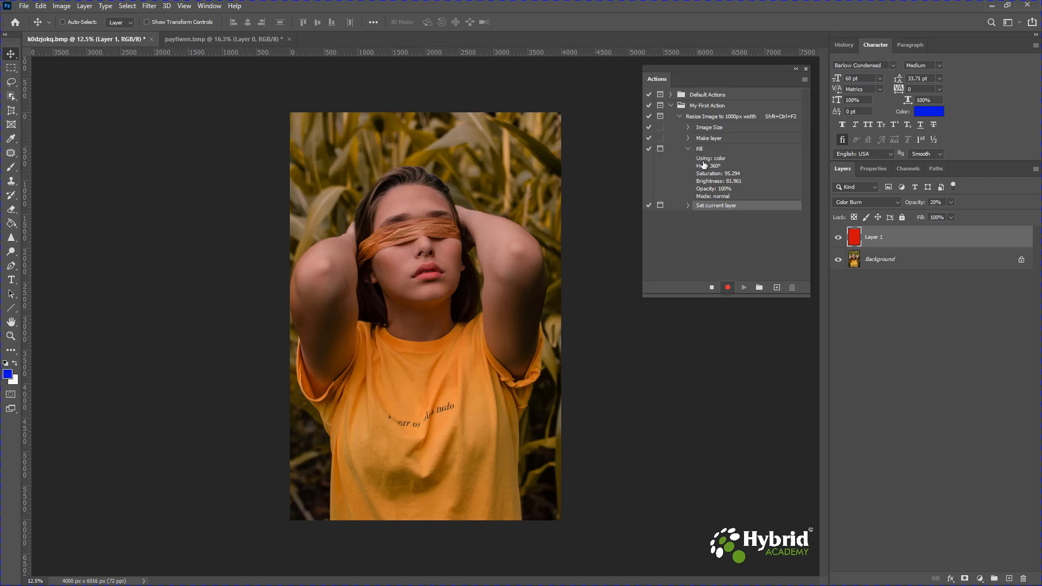
click(687, 206)
- Stop recording, collapse the action steps and switch to the volcano image
click(711, 288)
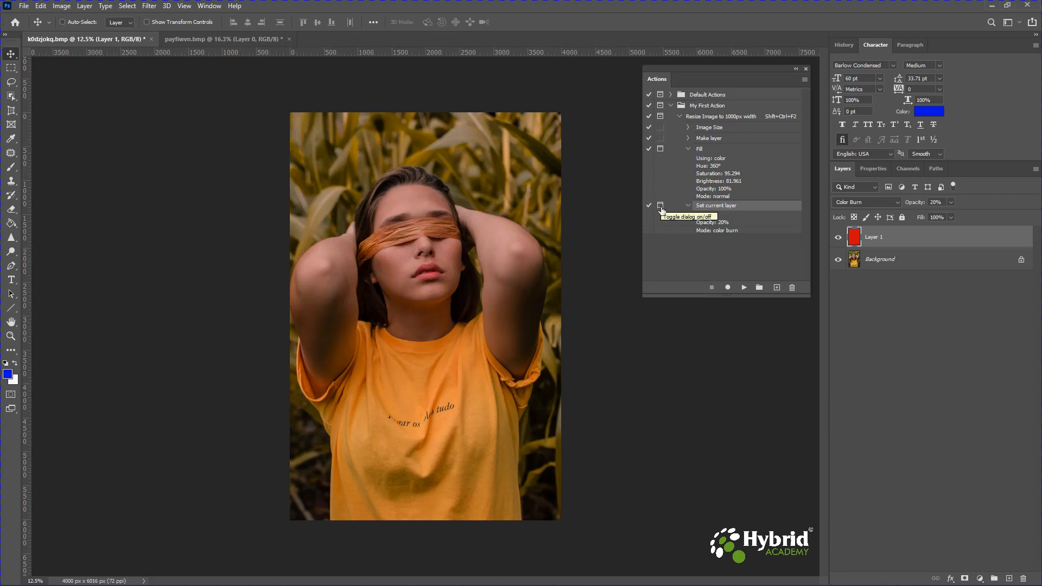
click(688, 149)
click(688, 160)
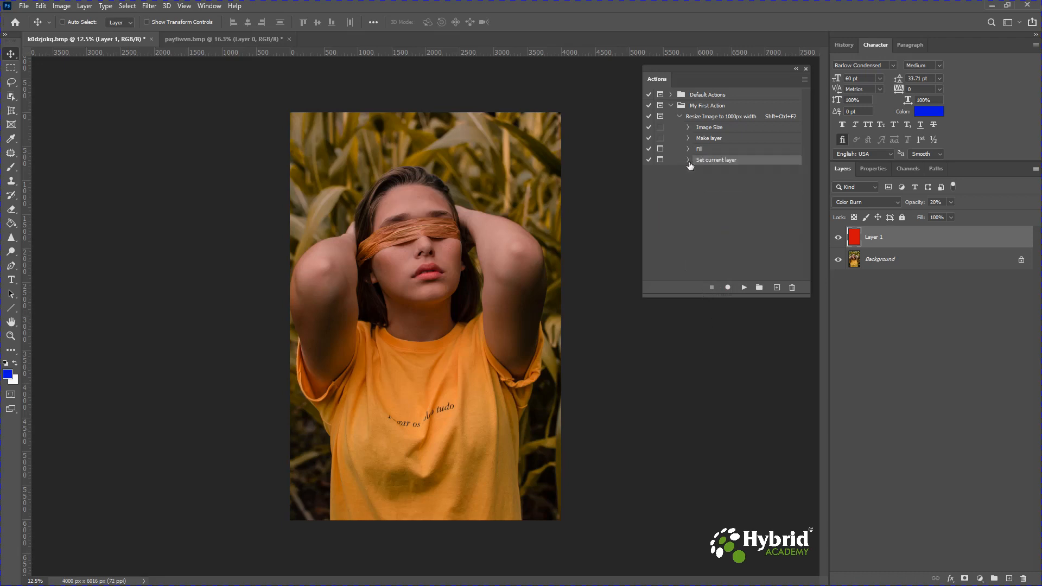
click(206, 38)
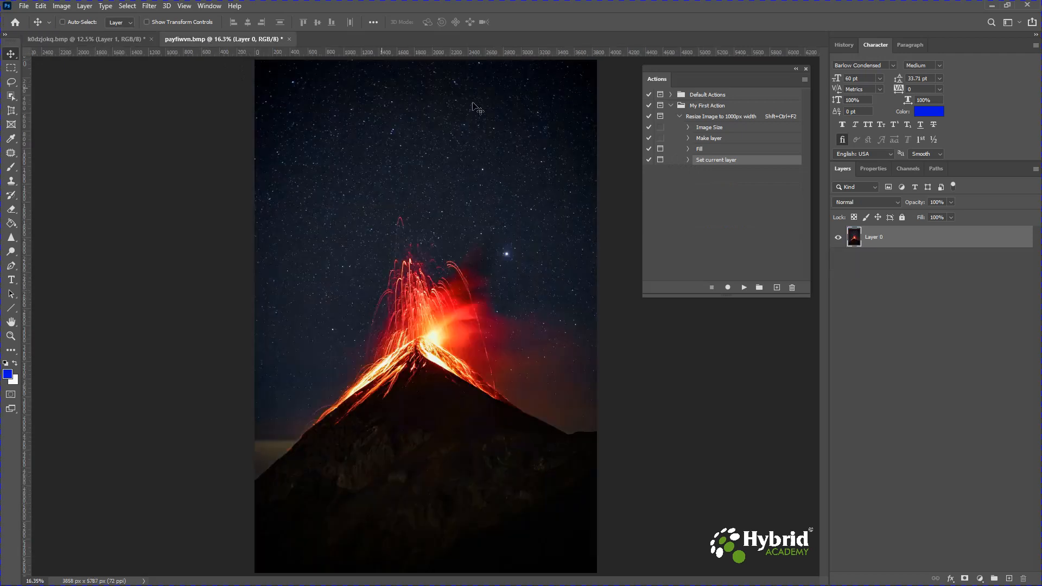
- Play the resize action on the volcano image, accepting the Fill dialog and cancelling the Layer Style dialog
click(700, 115)
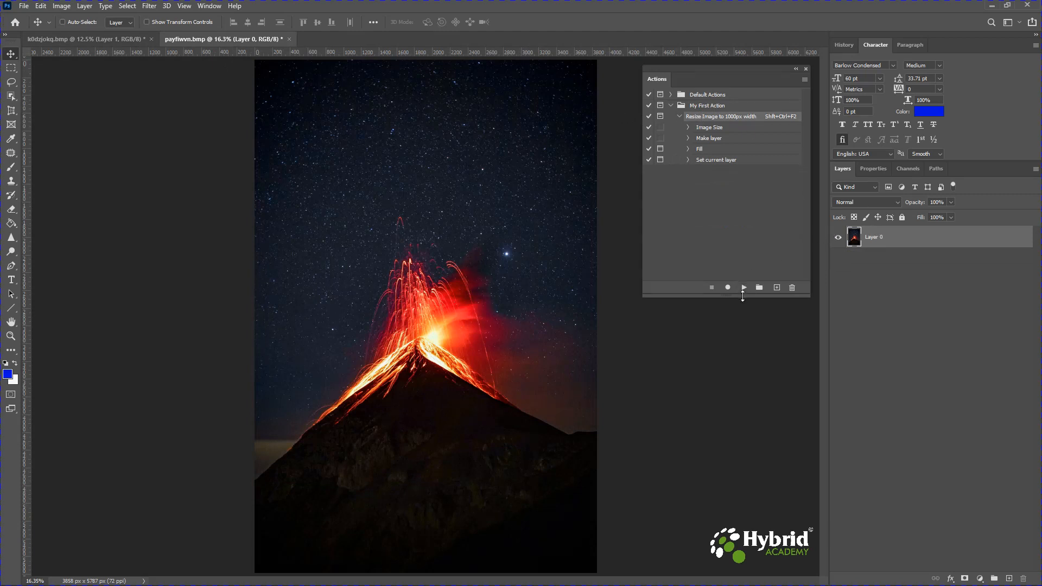
click(745, 287)
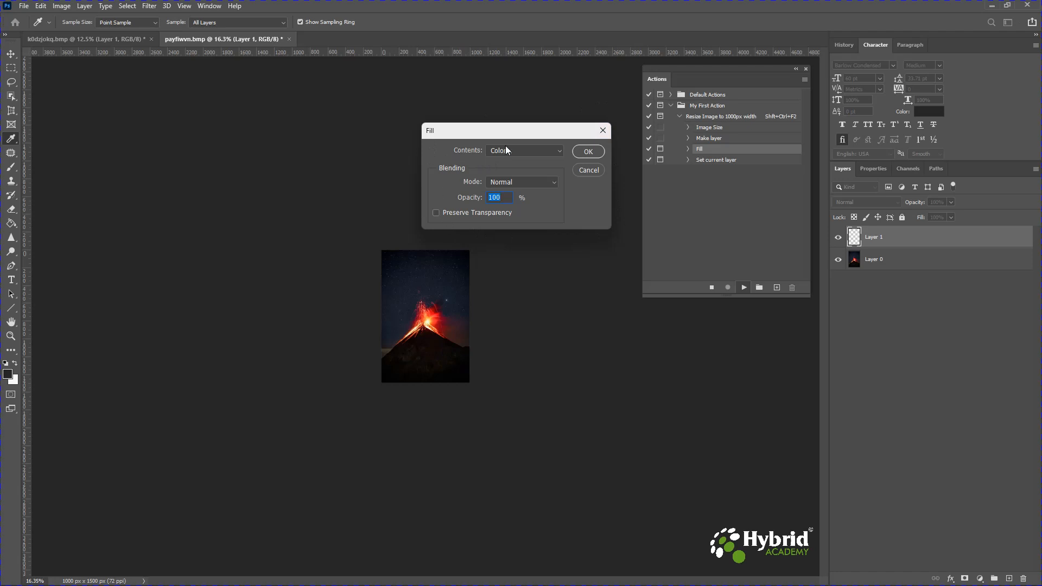
click(587, 151)
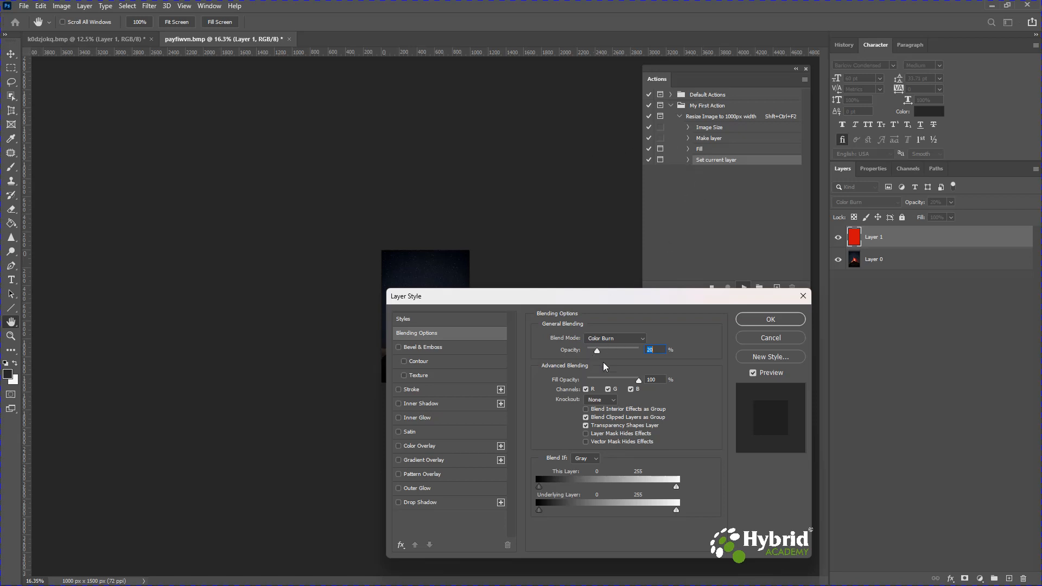
drag(581, 299, 720, 257)
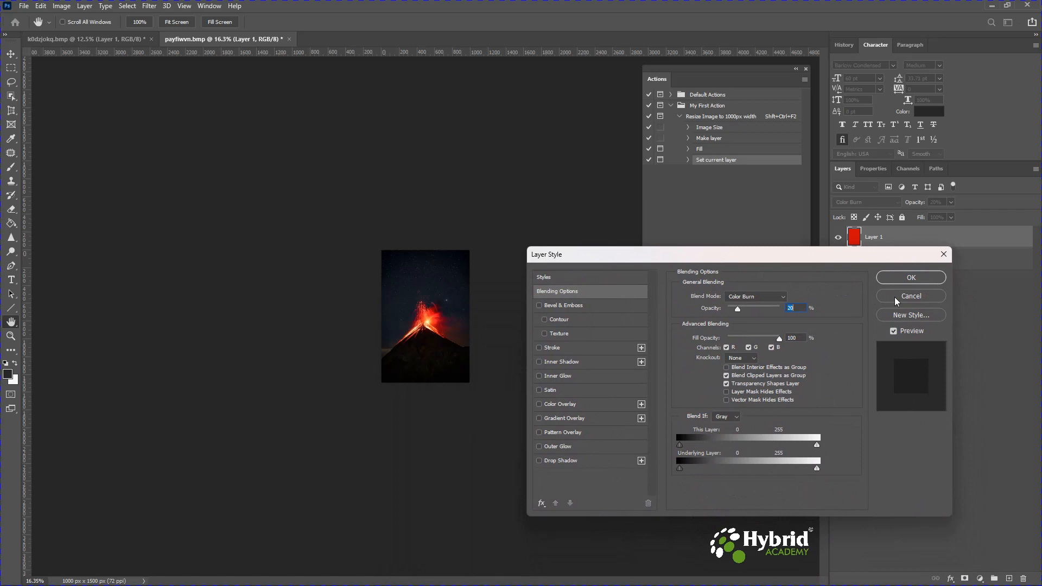
click(912, 296)
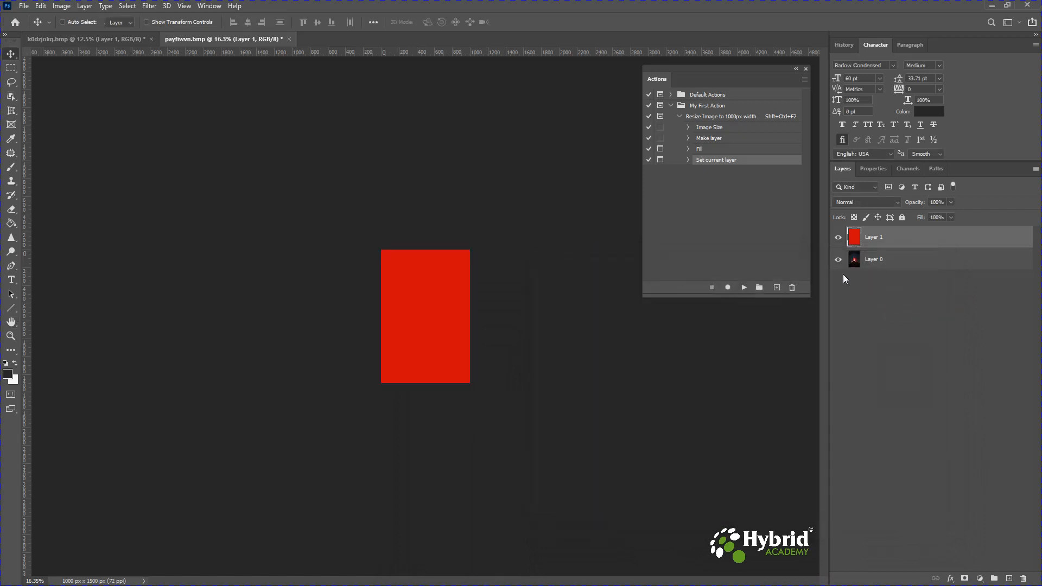
- Undo the three playback changes and open Image Size to check the image dimensions without changing them
key(ctrl+z)
key(ctrl+z)
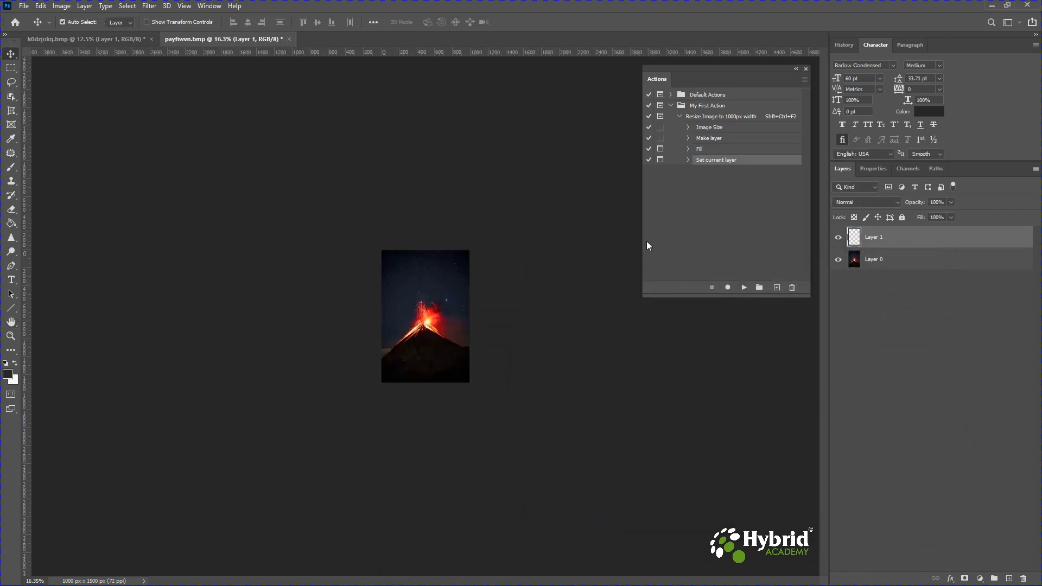
key(ctrl+z)
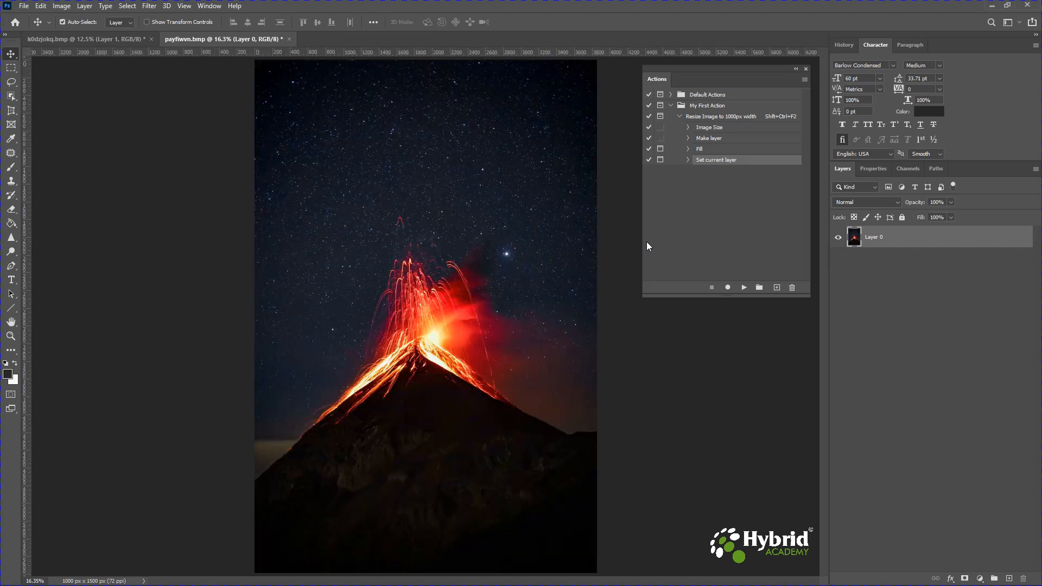
click(62, 6)
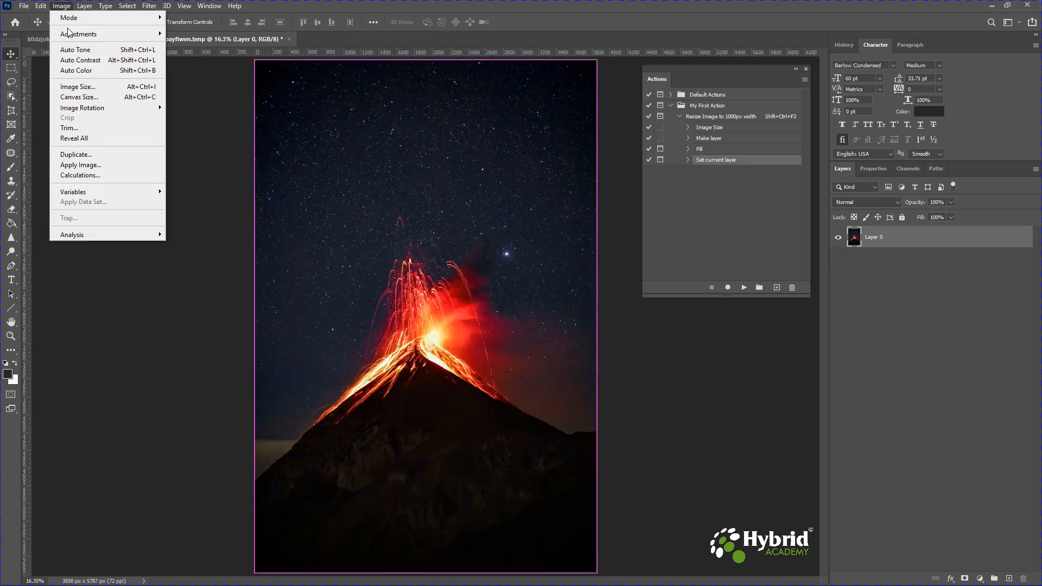
click(78, 86)
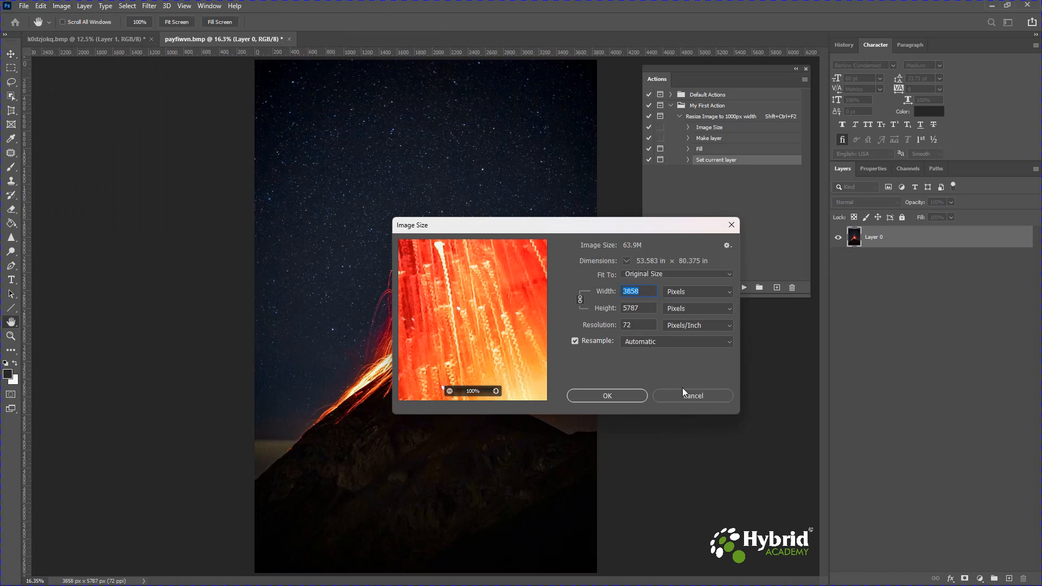
click(693, 396)
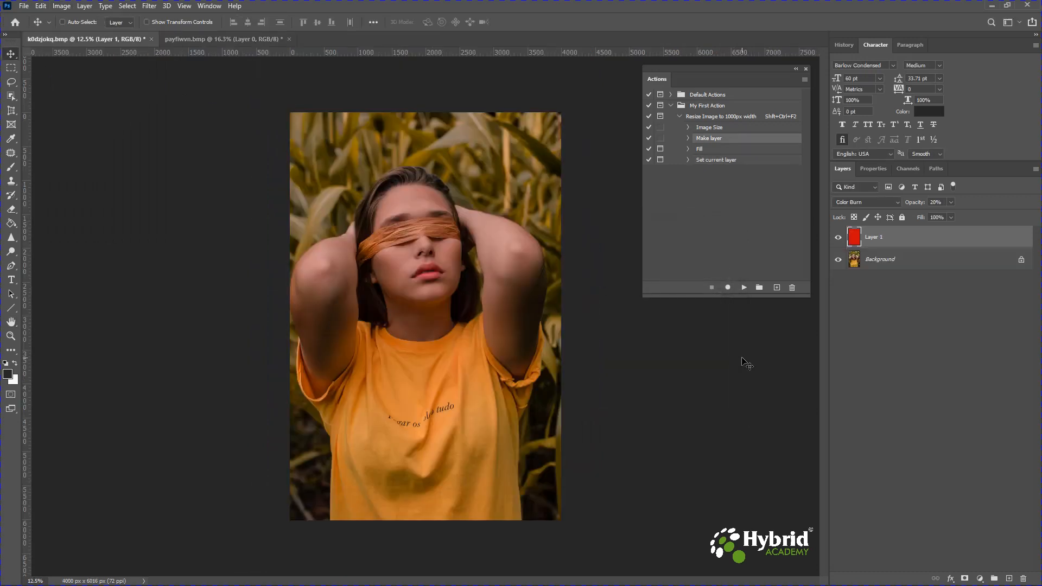
- On the portrait image, select the action's Make layer step, resume recording and insert a Stop
click(701, 150)
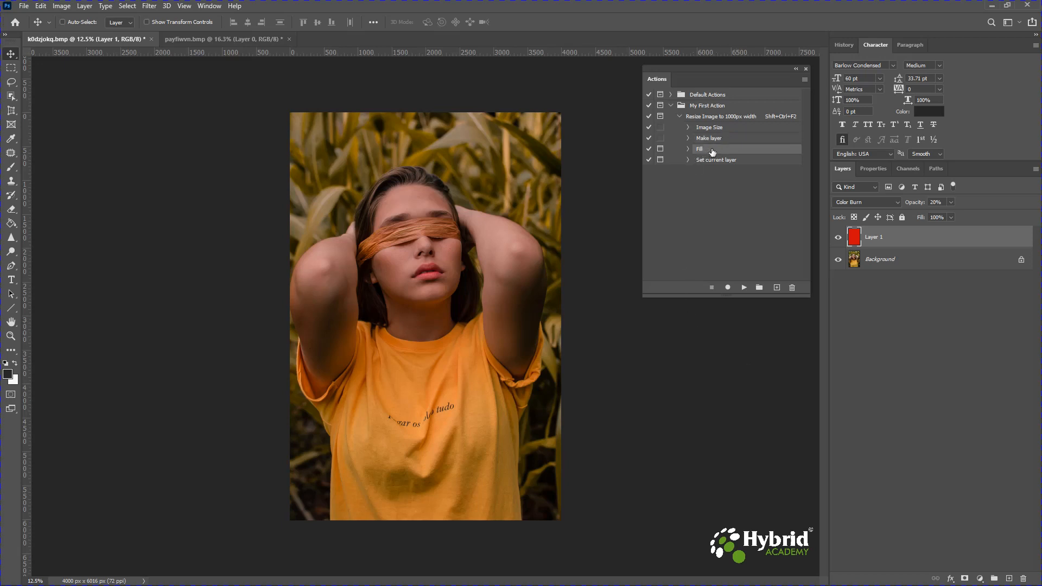
click(723, 140)
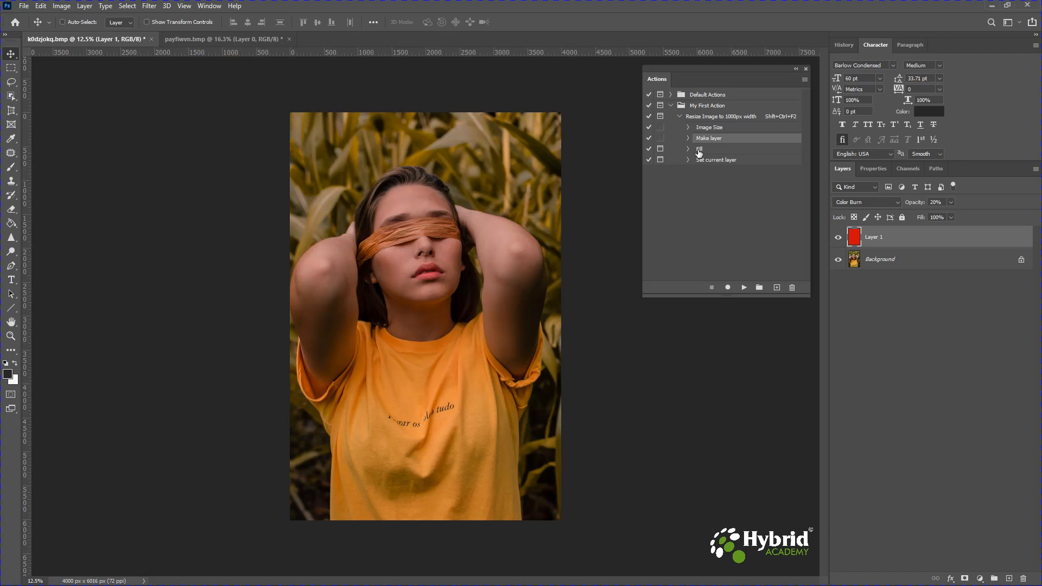
click(728, 289)
click(804, 80)
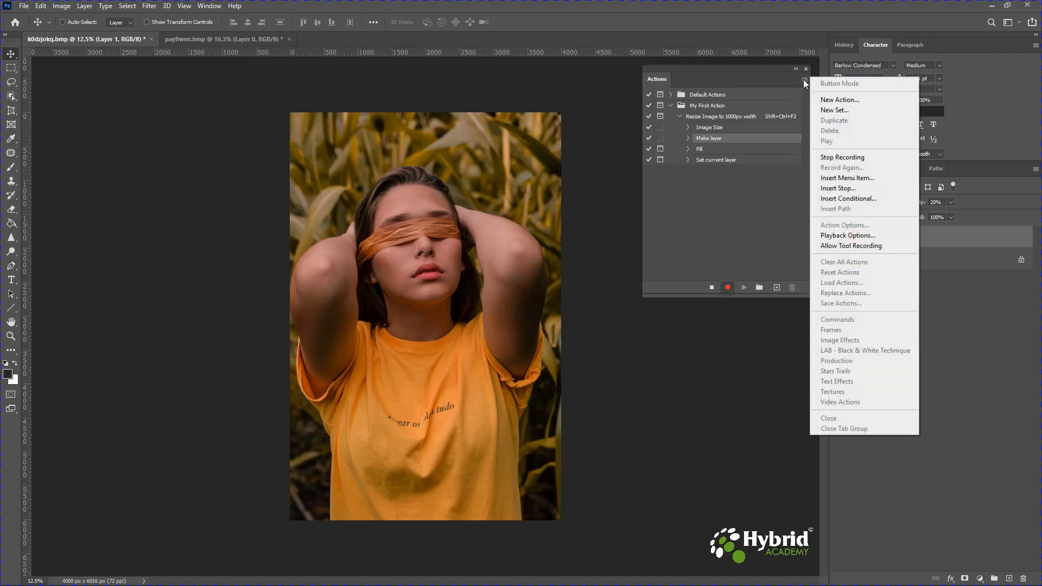
click(837, 189)
- Enter the stop message beginning 'In the next Action, please select the Color option from the Drop down', enable Allow Continue and confirm
drag(537, 189, 526, 220)
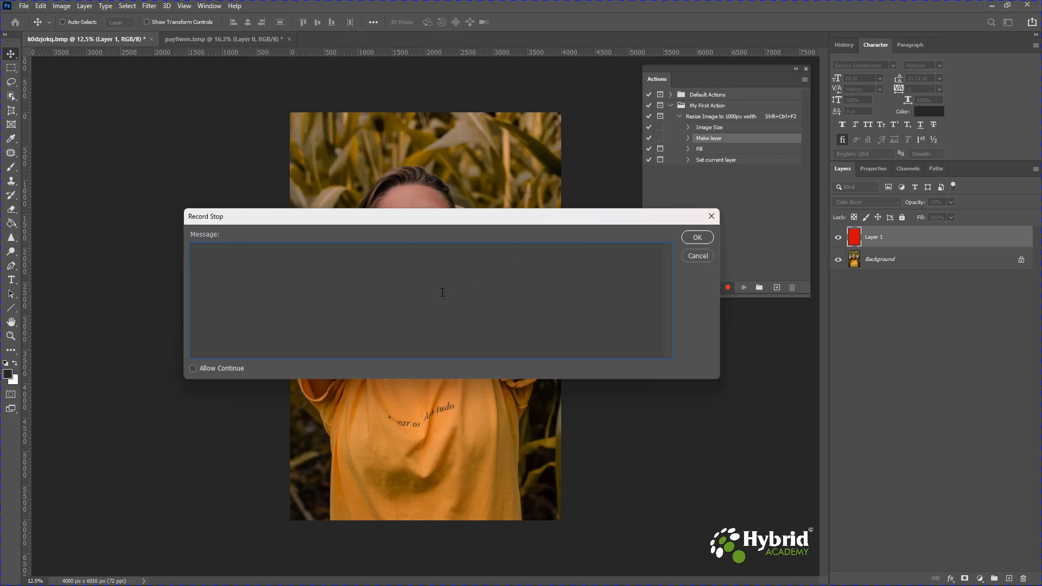
text(In the next Action, please selcct the Color Optio)
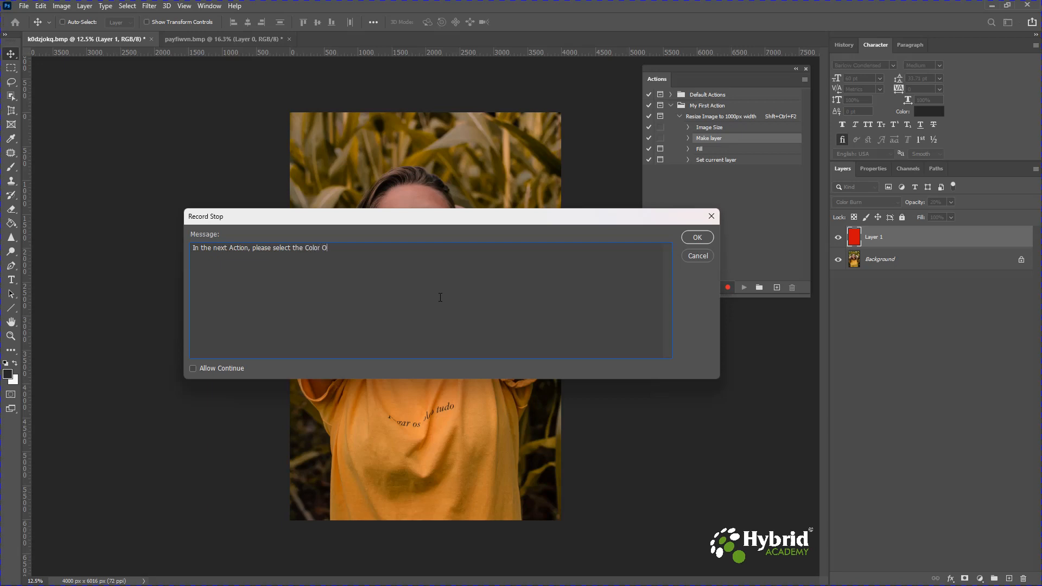
key(BackSpace)
key(BackSpace)
key(BackSpace)
key(BackSpace)
key(BackSpace)
text(option from the Drop down and Click on Okay.)
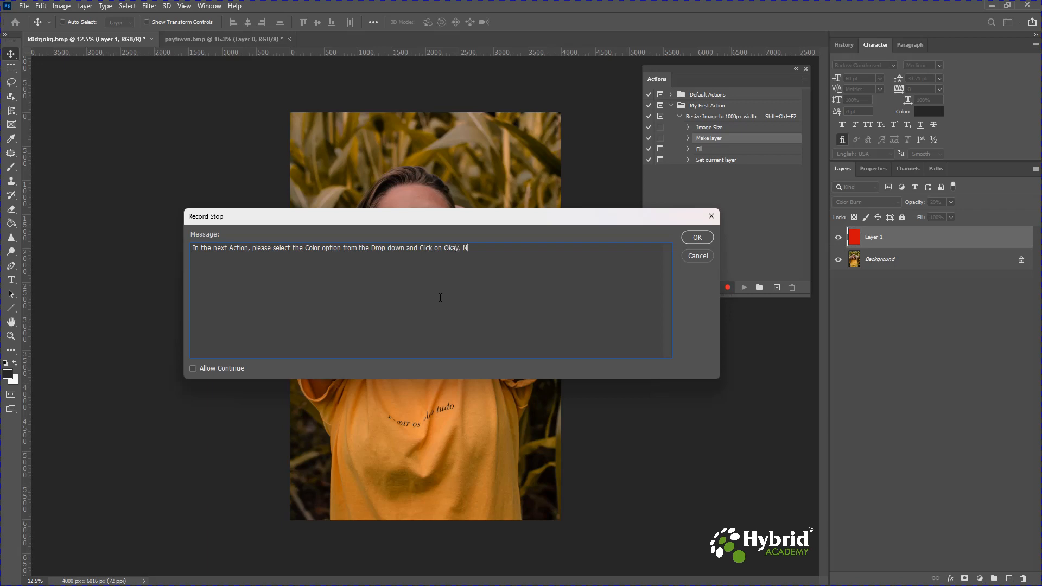
text( Once this is done, please select the color of your choice.)
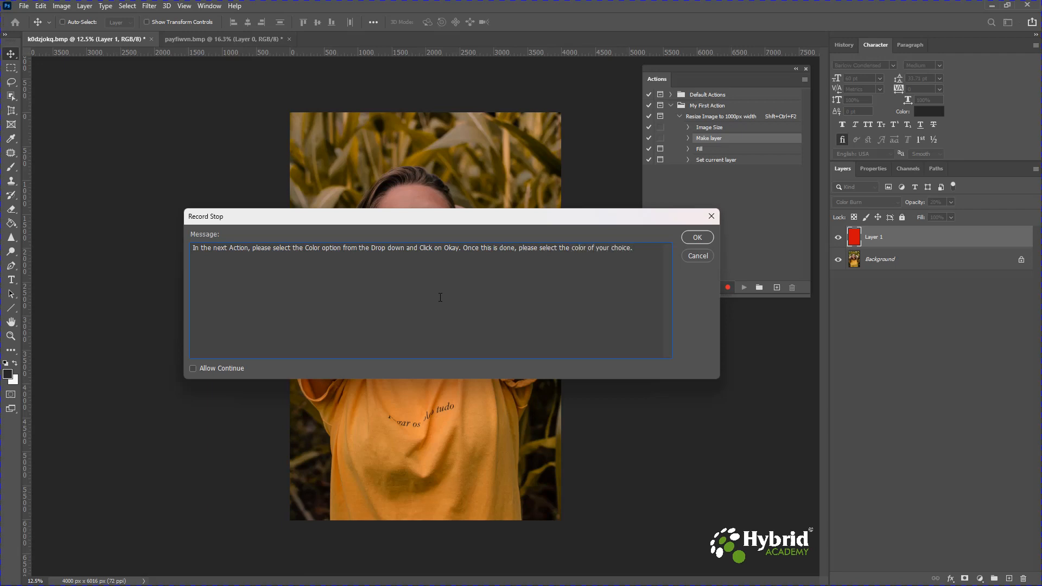
drag(635, 248, 164, 240)
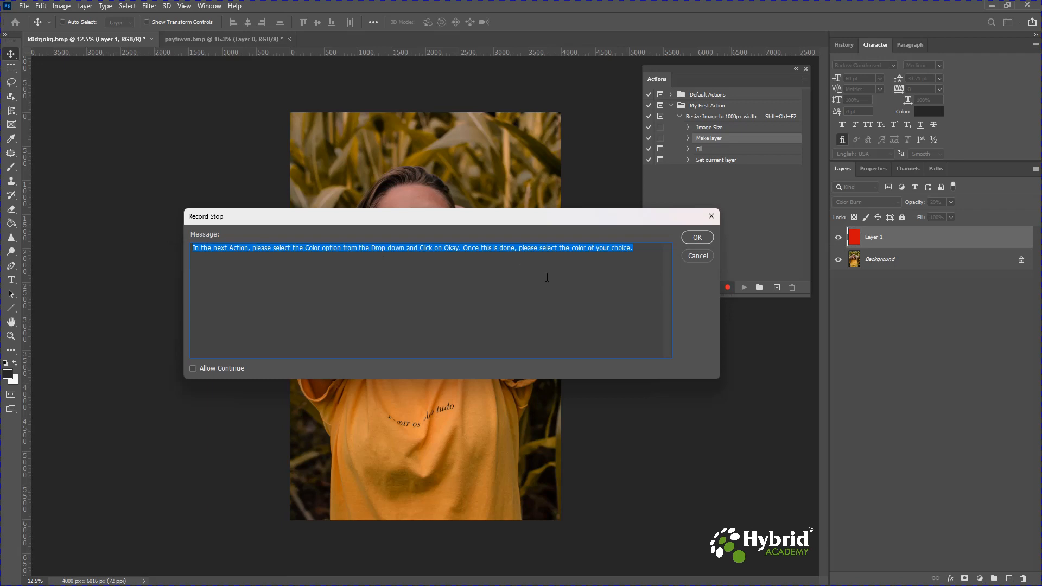
click(191, 369)
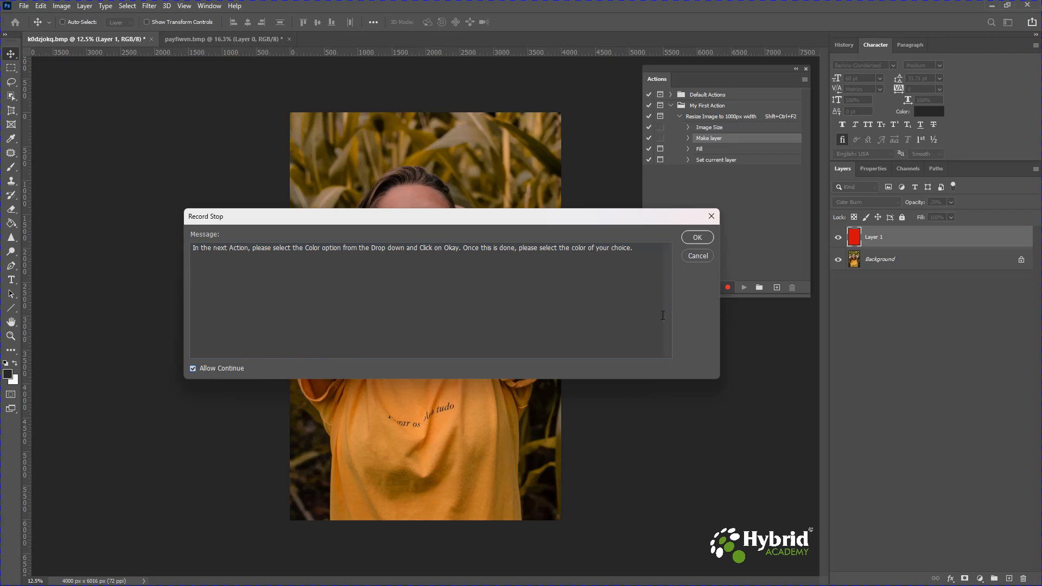
click(697, 237)
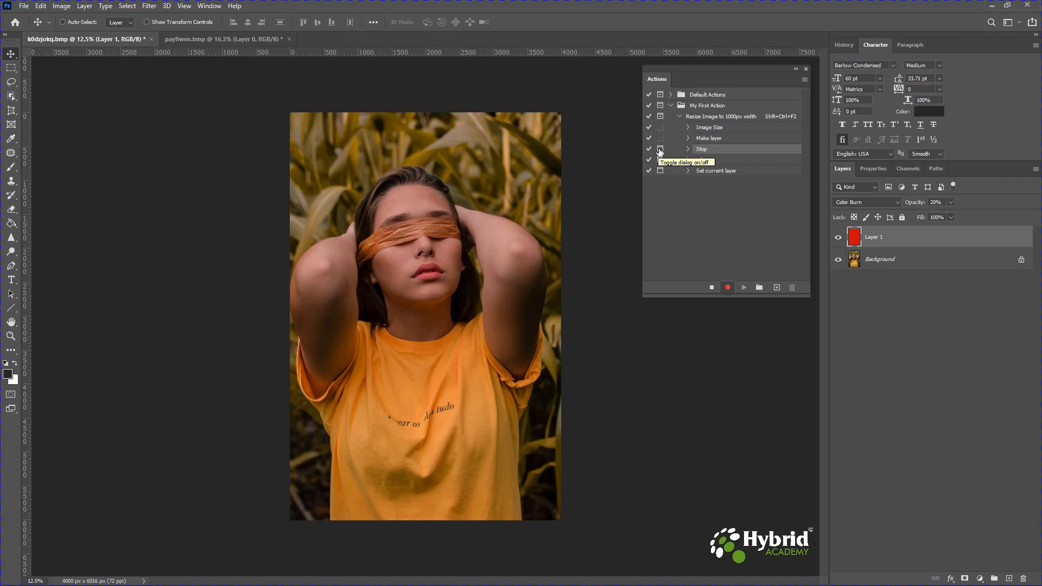
- Review the new Stop step, select the Fill step and insert another Stop
click(688, 149)
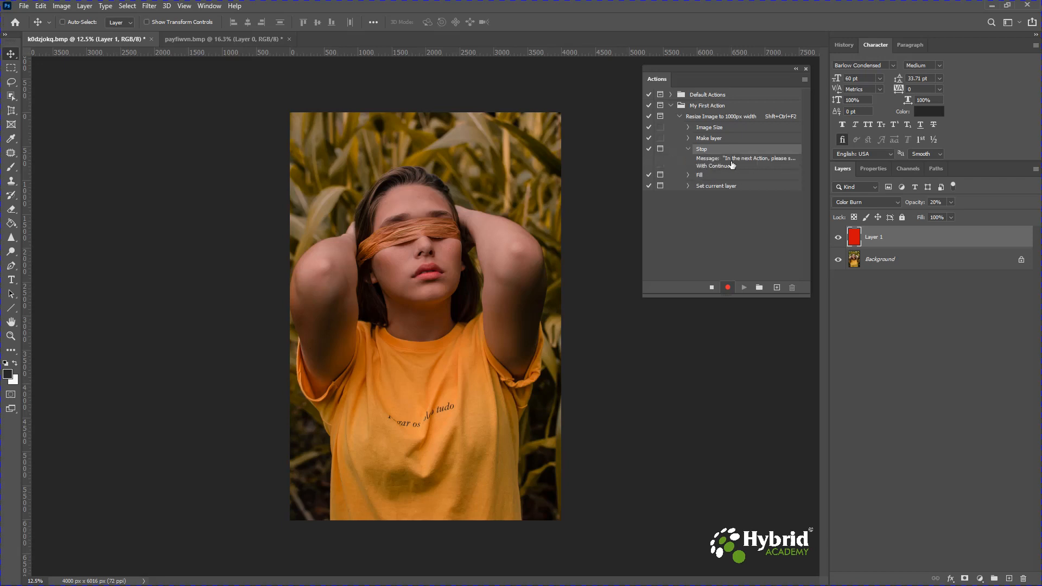
click(688, 148)
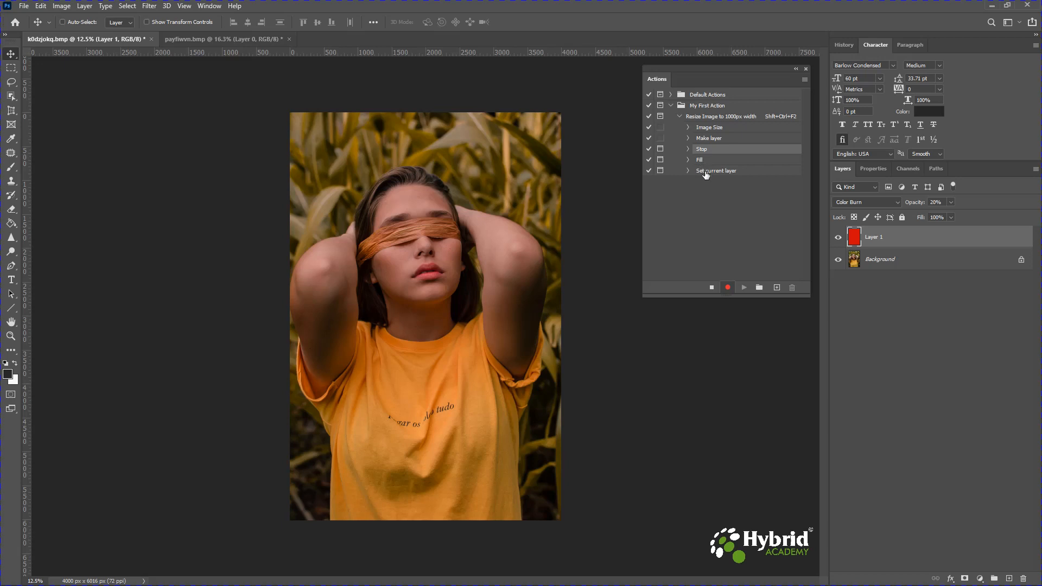
click(705, 173)
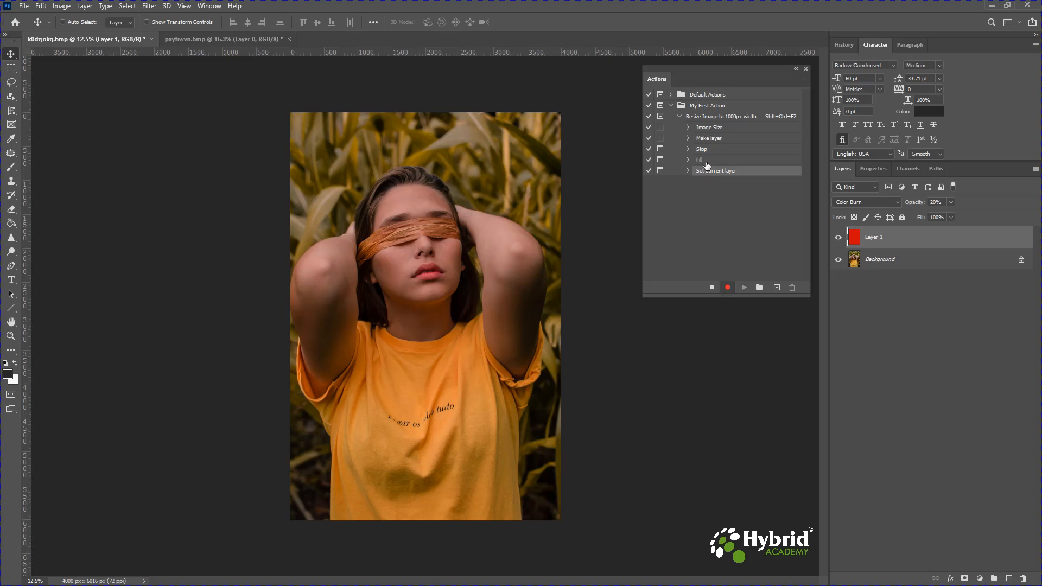
click(706, 161)
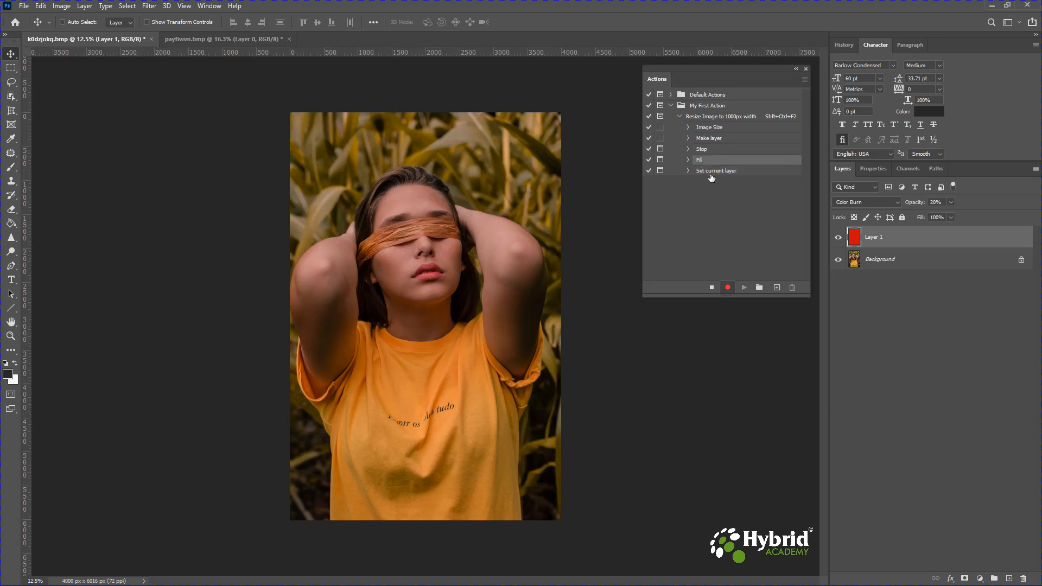
click(805, 80)
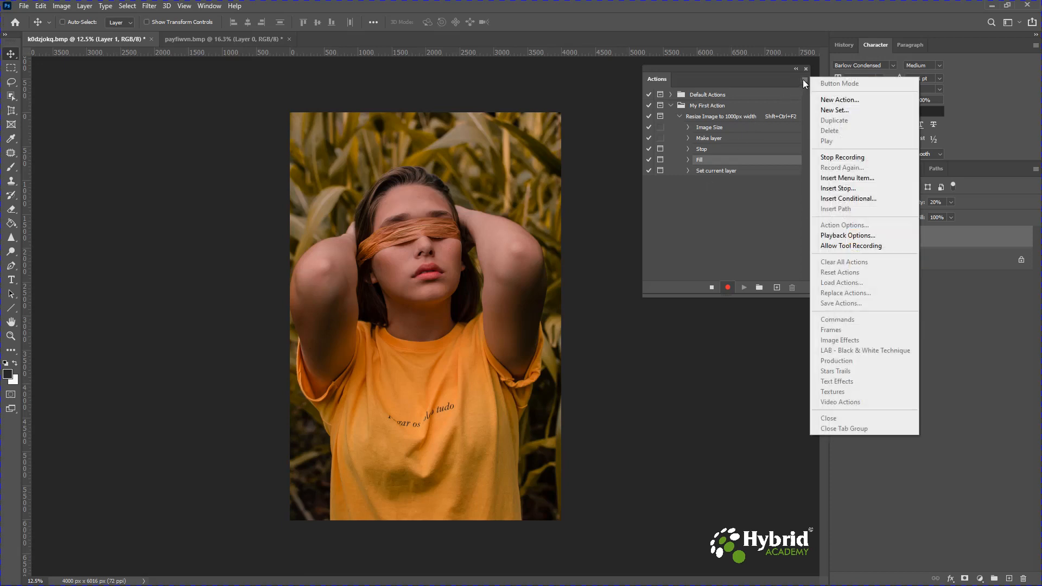
click(829, 189)
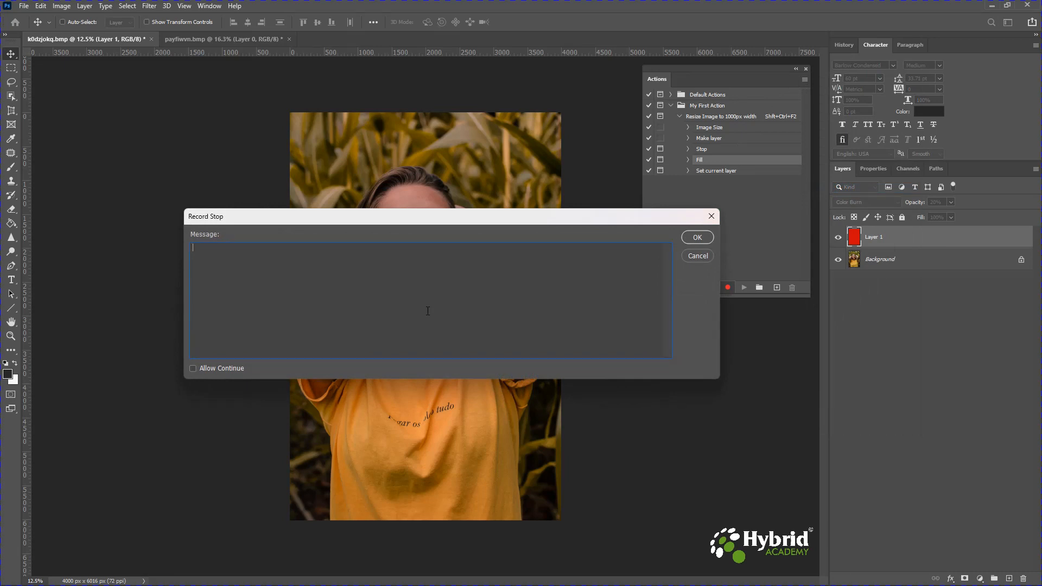
- Enter the stop message 'Please select the Blend Mode and Opacity in the next window', confirm it, and stop recording
text(Please select the Blend Mode and Opacity in the)
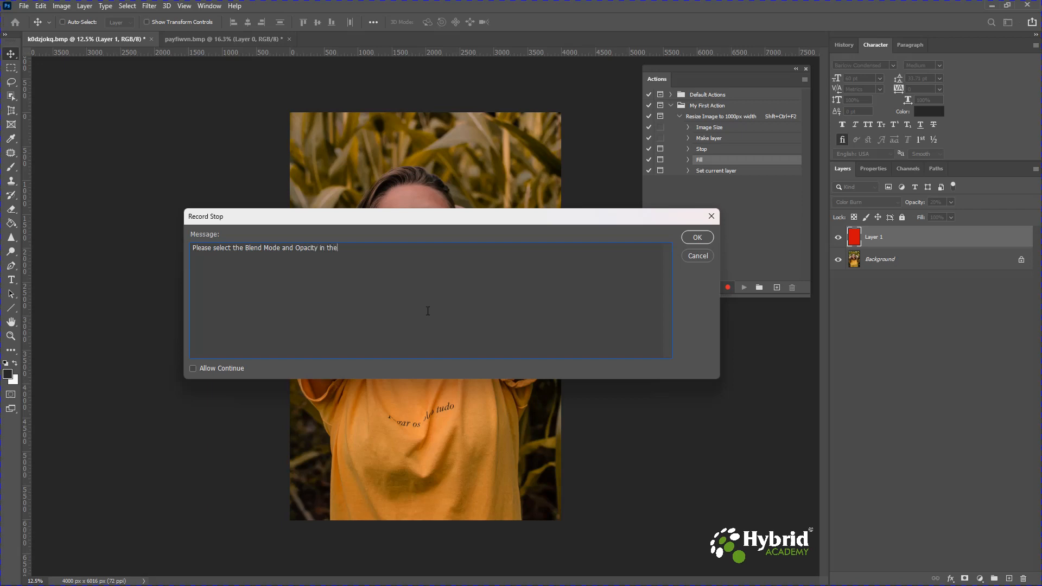
text( next window.)
click(697, 238)
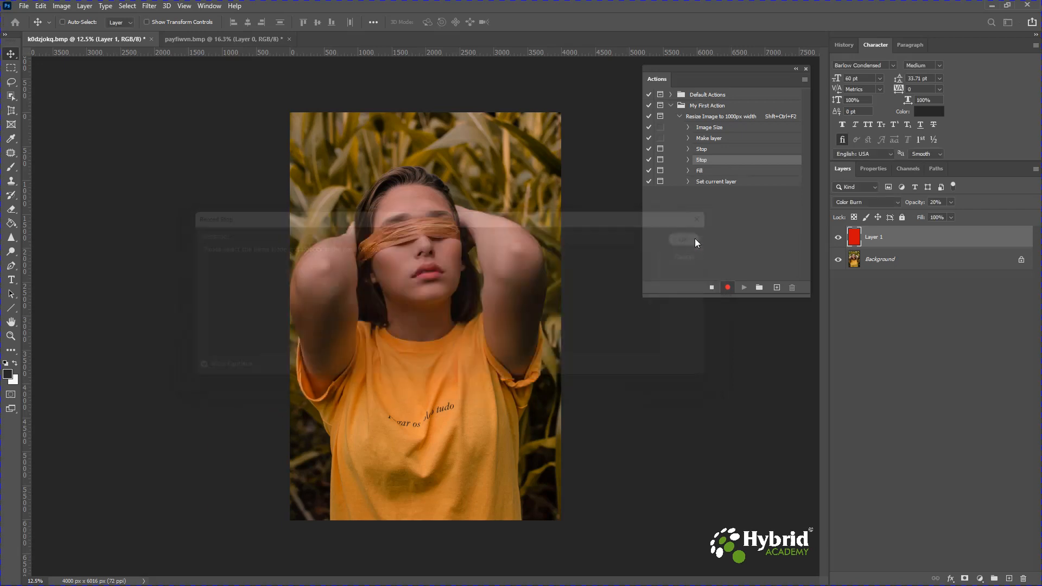
click(713, 289)
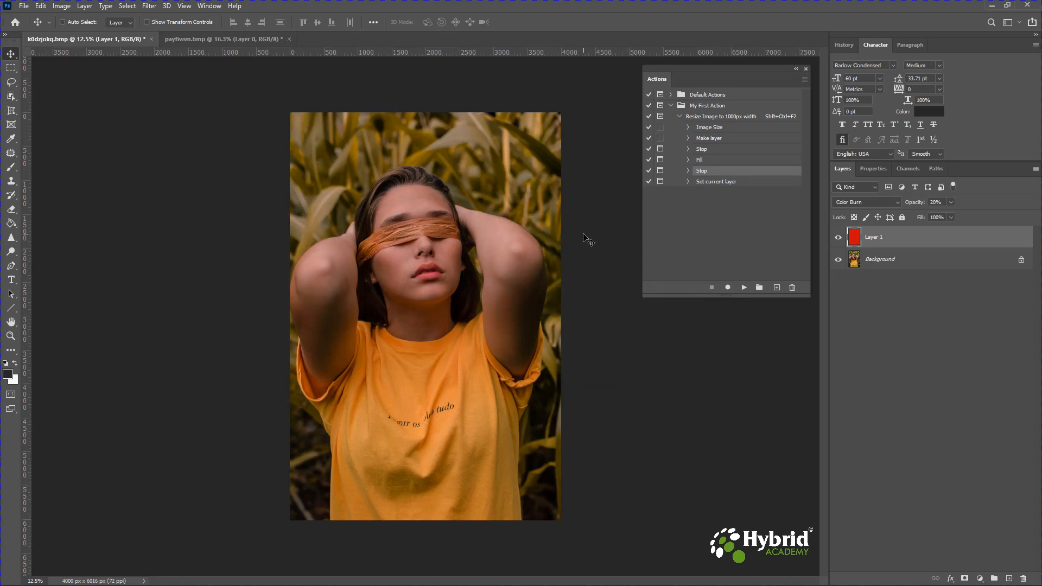
- Switch to the volcano image, play the resize action and continue past the first stop message
click(214, 40)
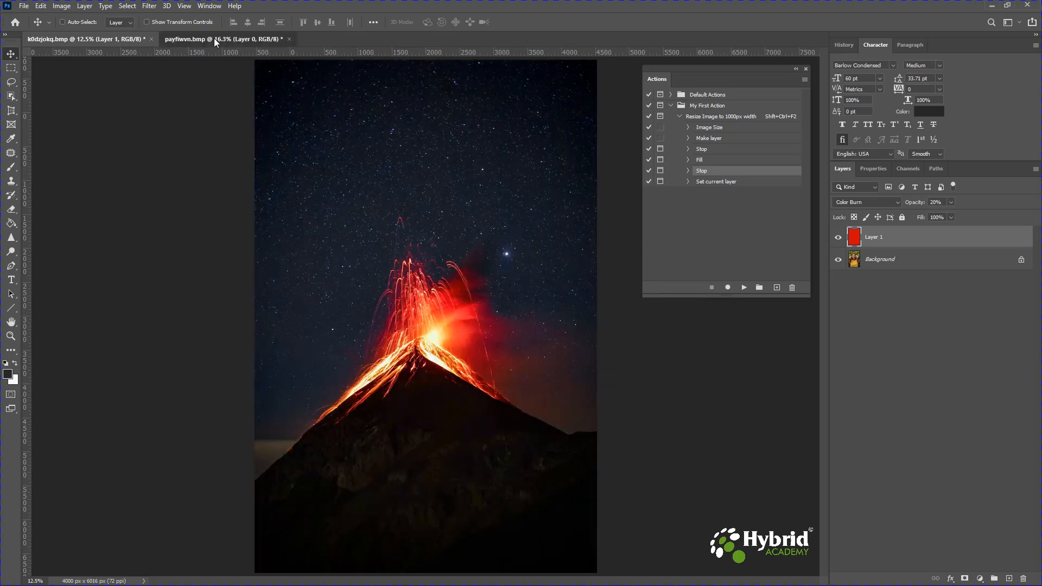
click(711, 117)
click(744, 288)
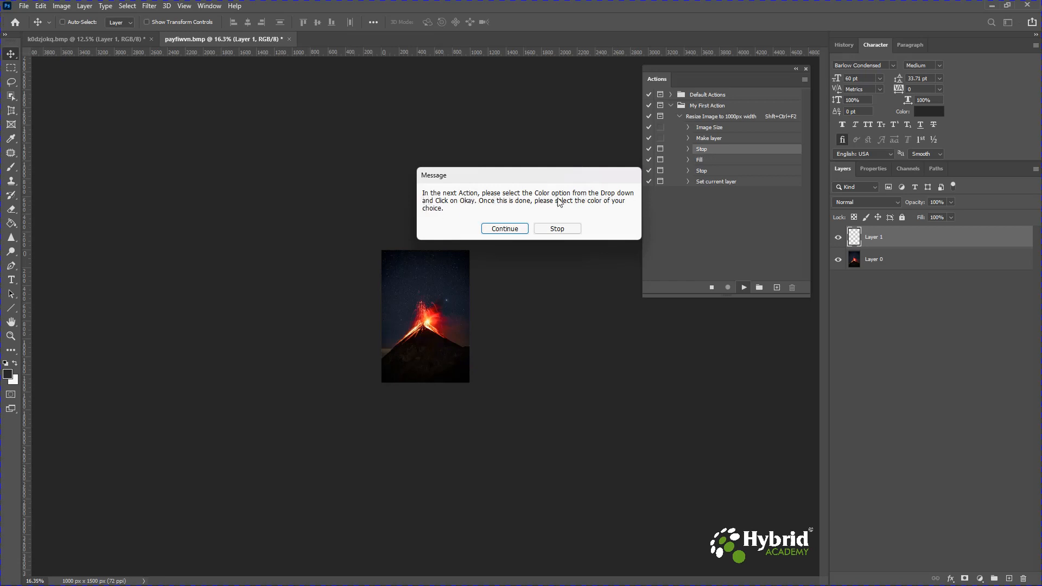
click(504, 229)
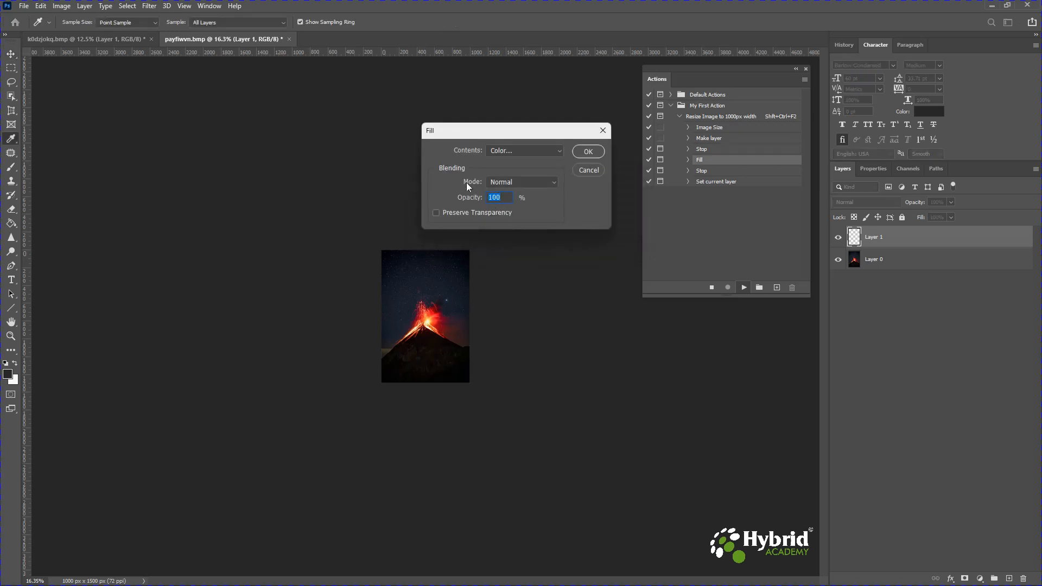
- Fill the new layer with a green colour (089d0f) chosen through the Color option during playback
click(498, 150)
click(505, 179)
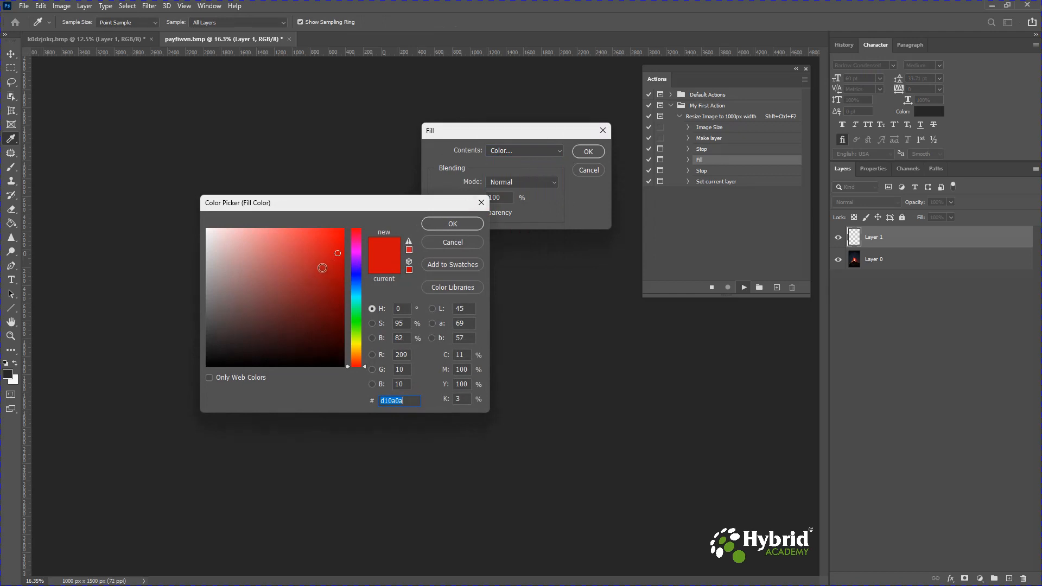
click(354, 320)
click(337, 281)
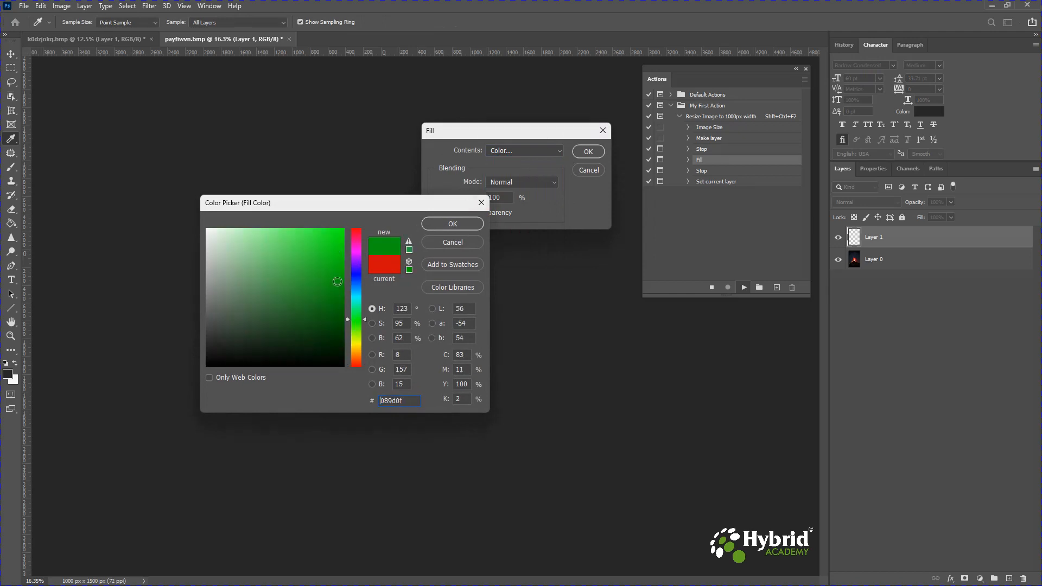
click(439, 223)
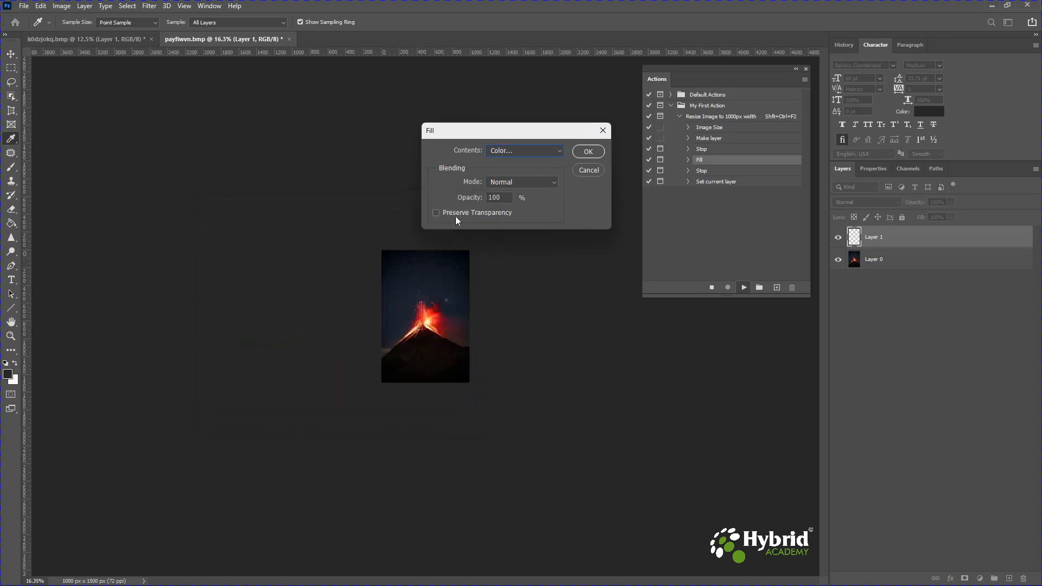
click(581, 155)
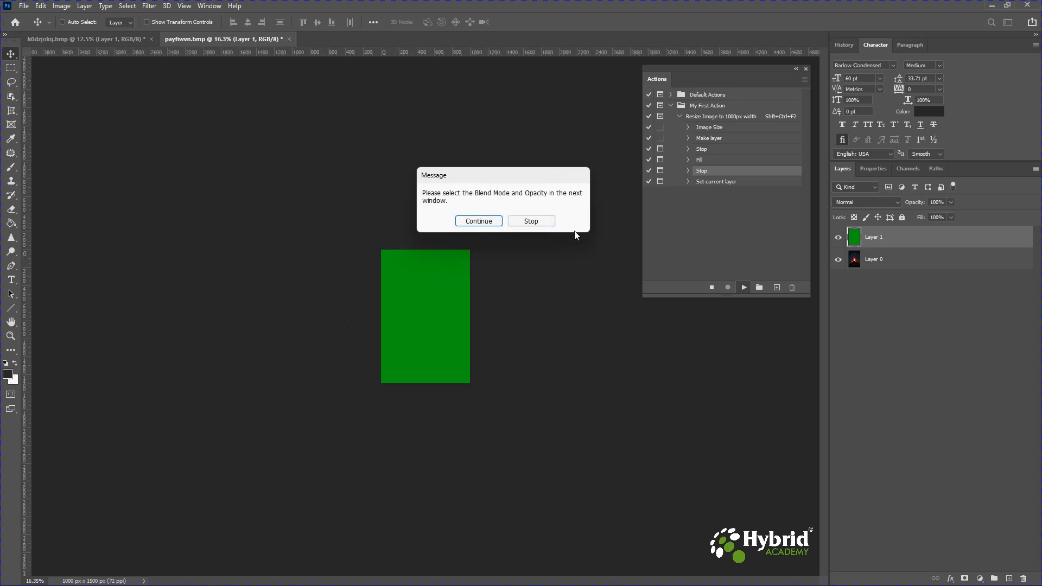
- Continue past the blend message and apply the Screen blend mode to the overlay layer
click(489, 222)
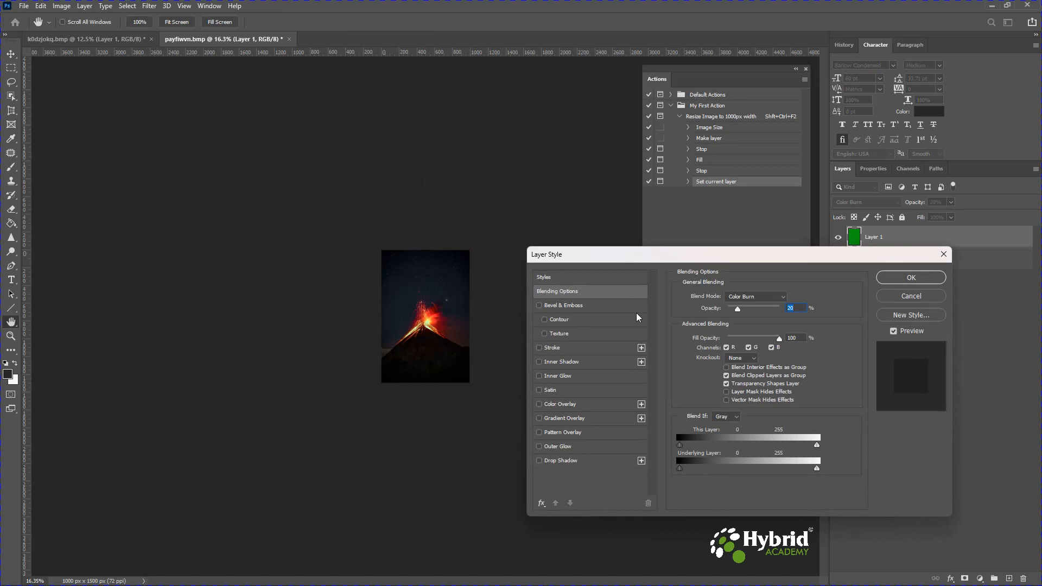
click(752, 298)
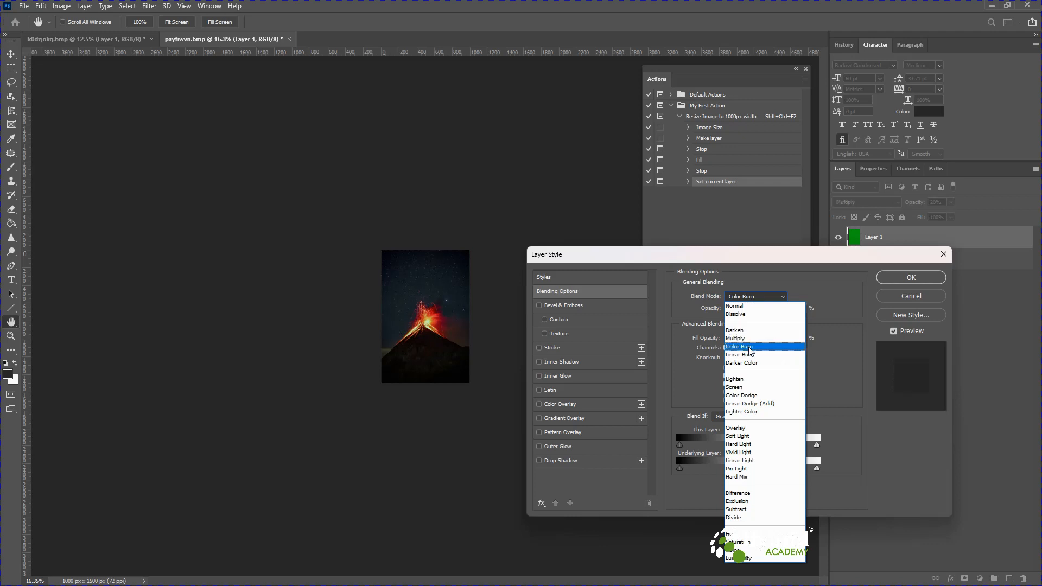
click(747, 389)
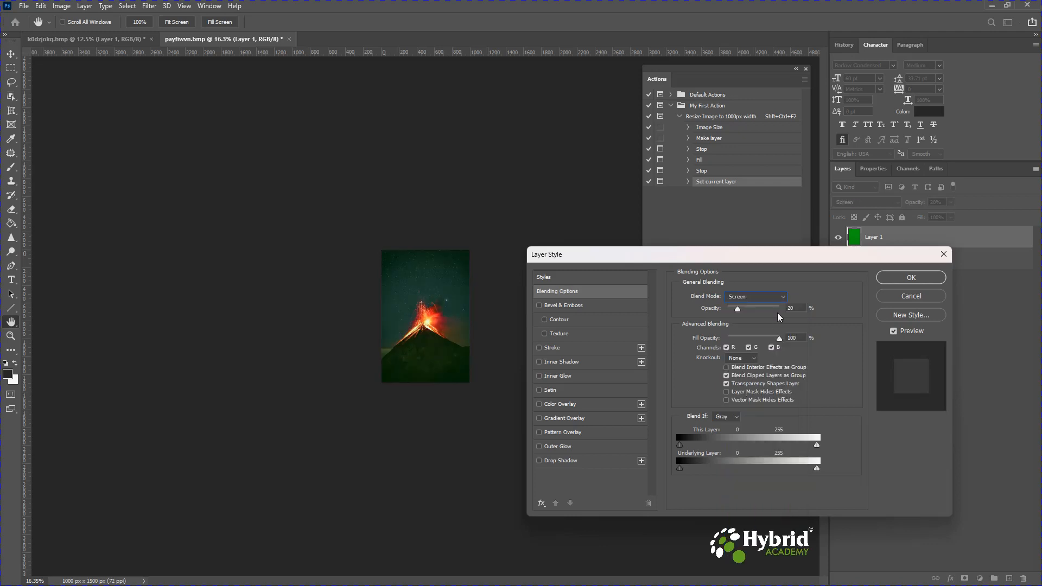
mouse_move(738, 311)
mouse_down()
mouse_move(747, 313)
mouse_move(738, 310)
mouse_up()
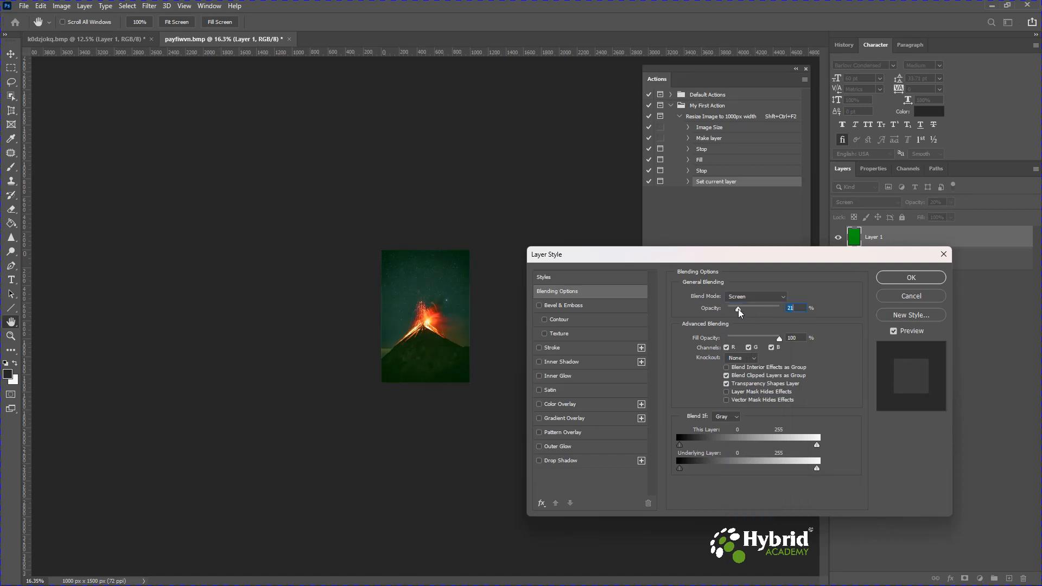
click(890, 277)
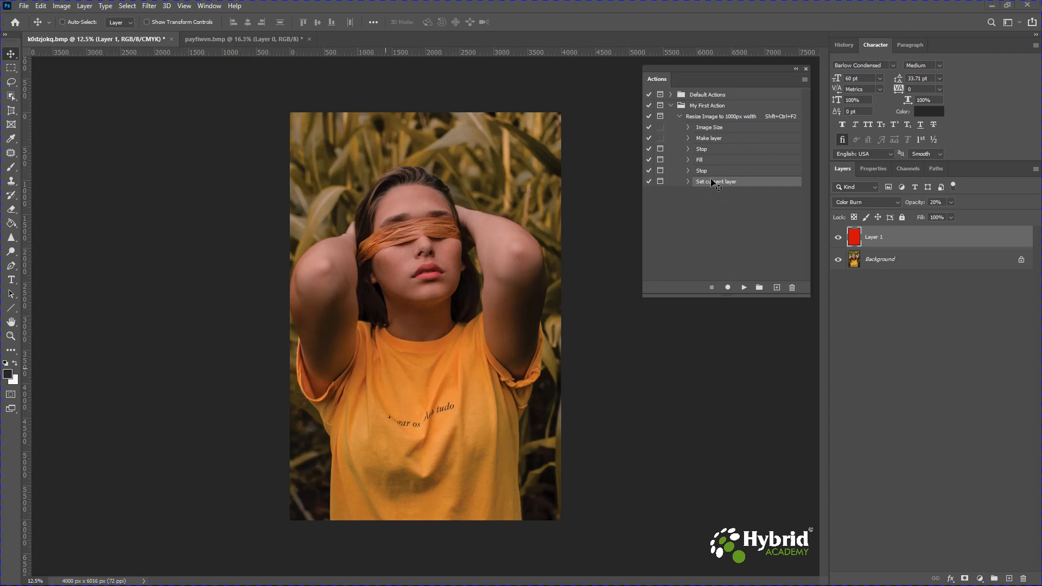
- Record an extra action step that selects the Background layer
click(727, 287)
click(890, 263)
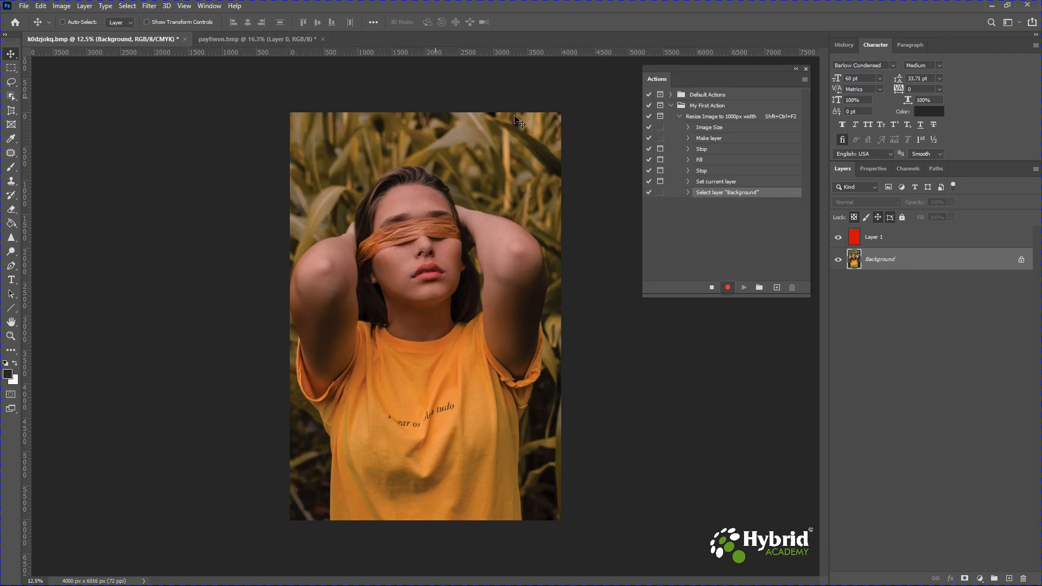
click(711, 288)
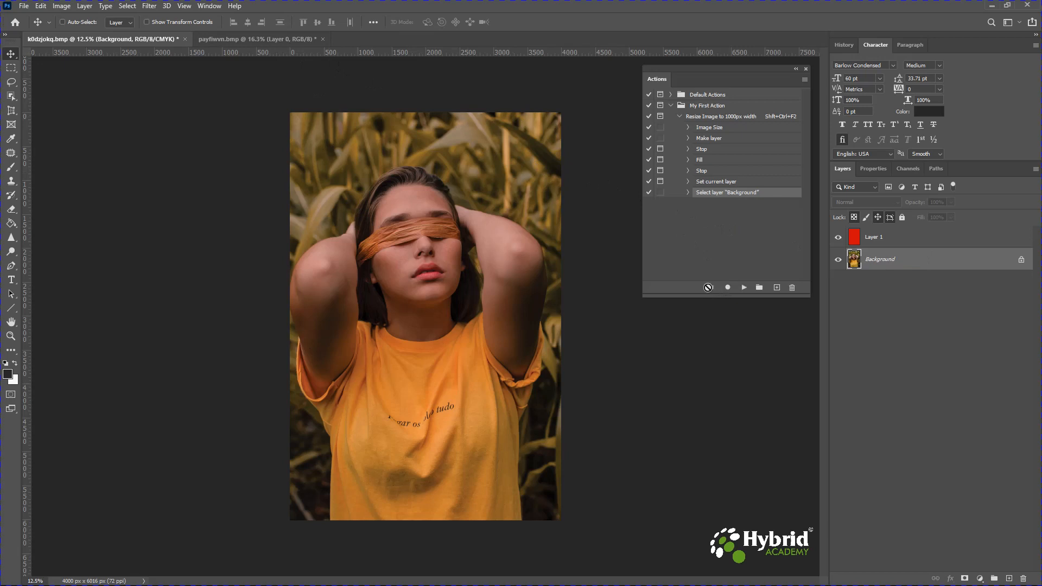
- Switch to the volcano image, play the resize action and continue past the first stop message
click(272, 40)
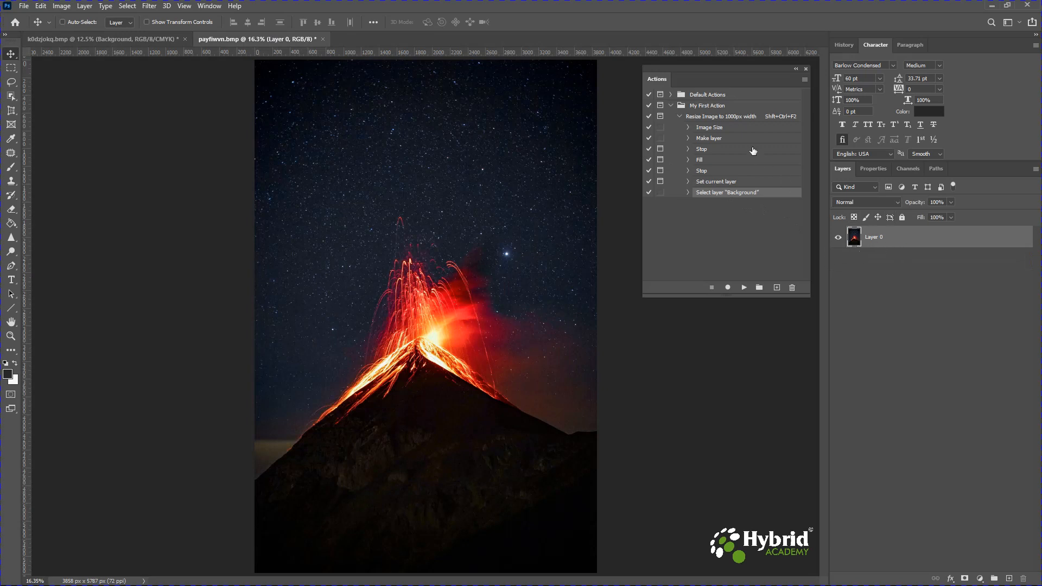
click(710, 118)
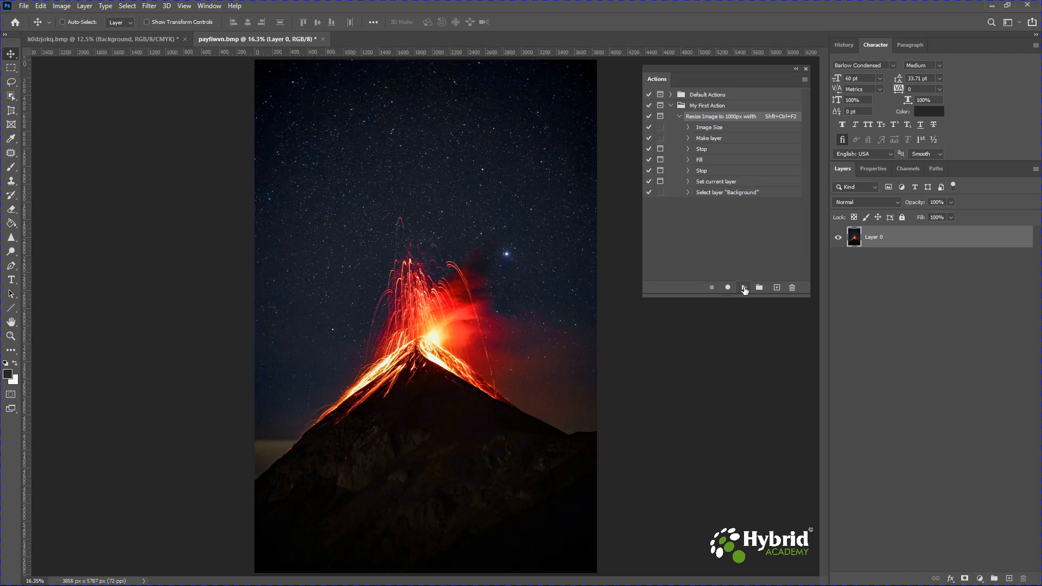
click(745, 288)
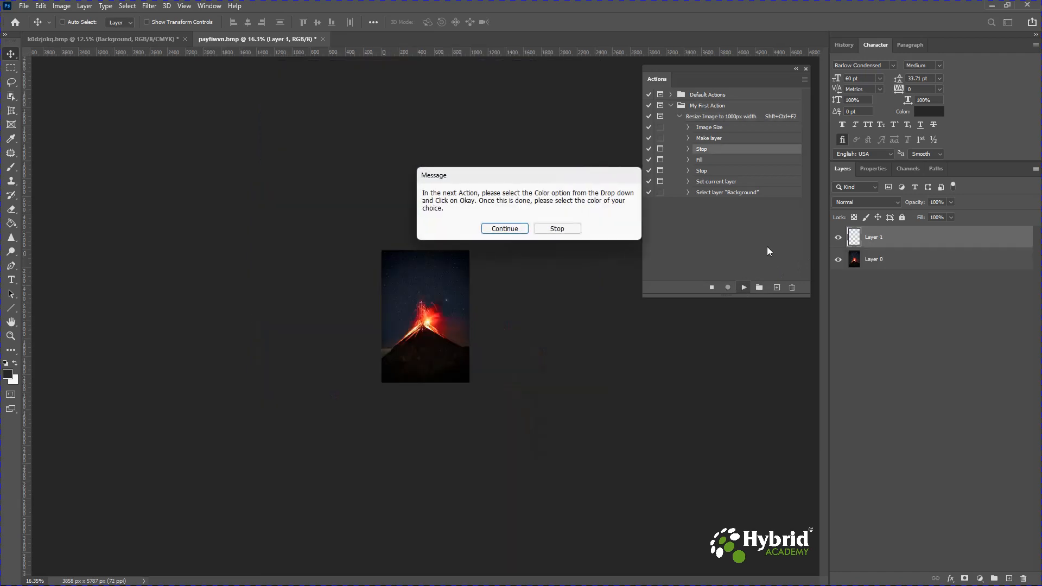
click(505, 228)
- Fill the new layer with a purple colour (9c0be7) chosen through the Color option
click(529, 155)
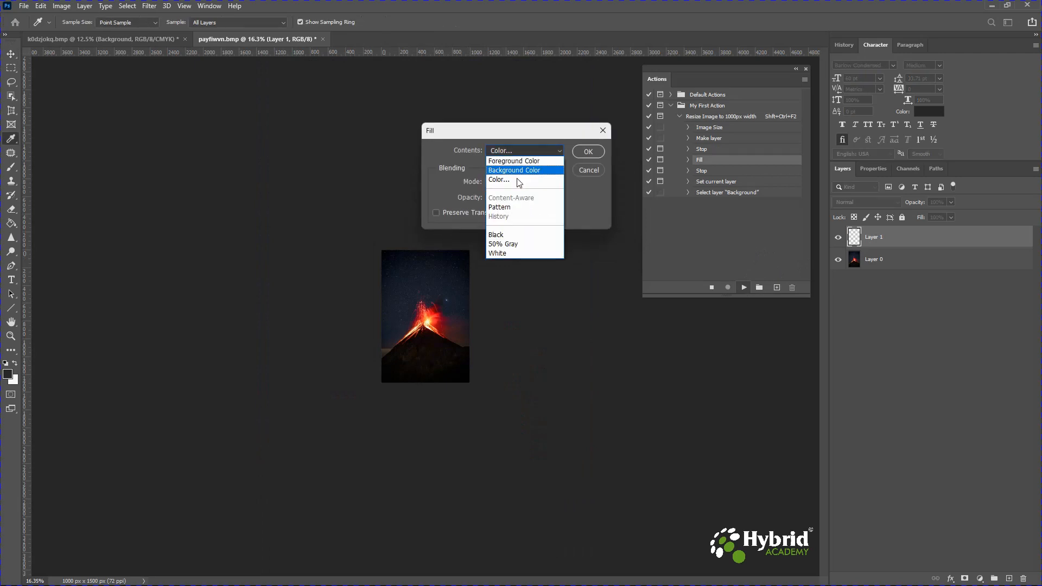
click(513, 186)
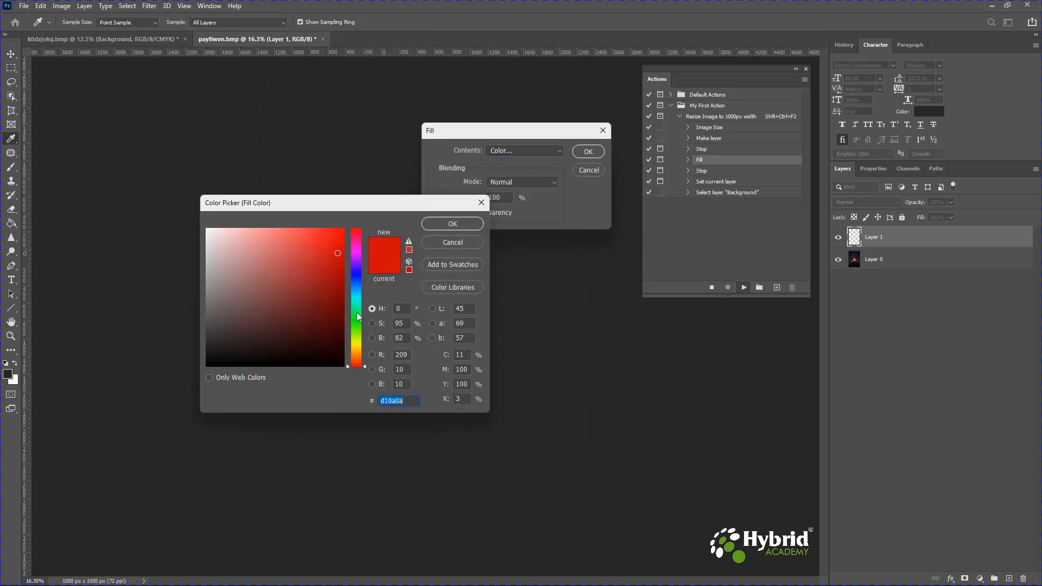
drag(356, 256, 355, 258)
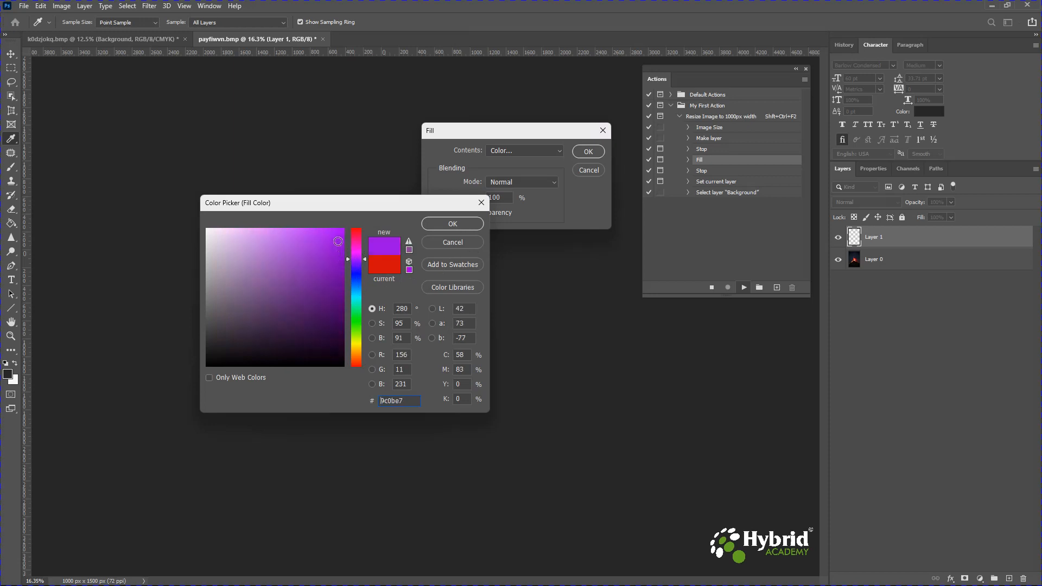
click(444, 225)
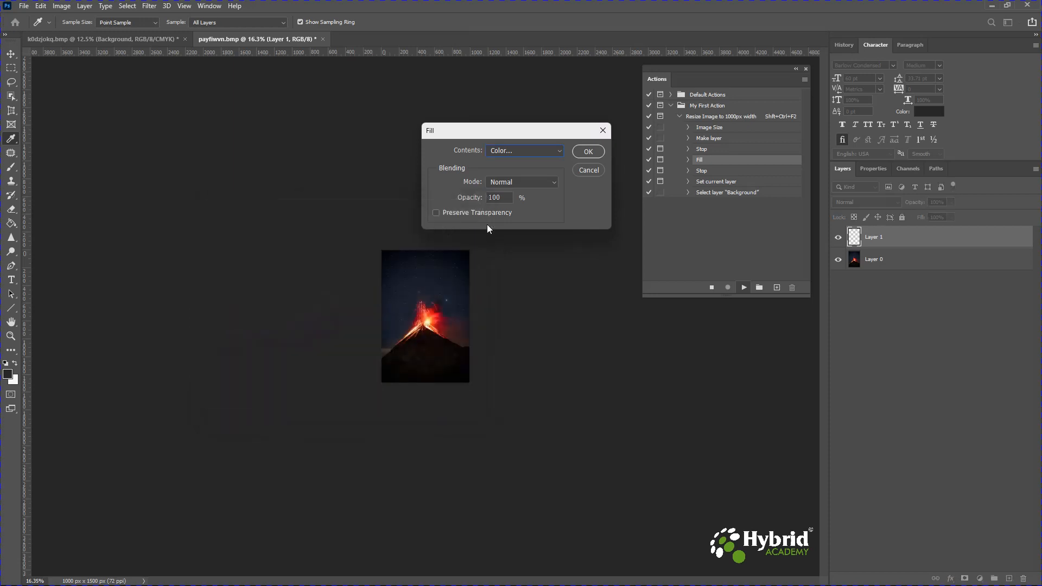
click(591, 153)
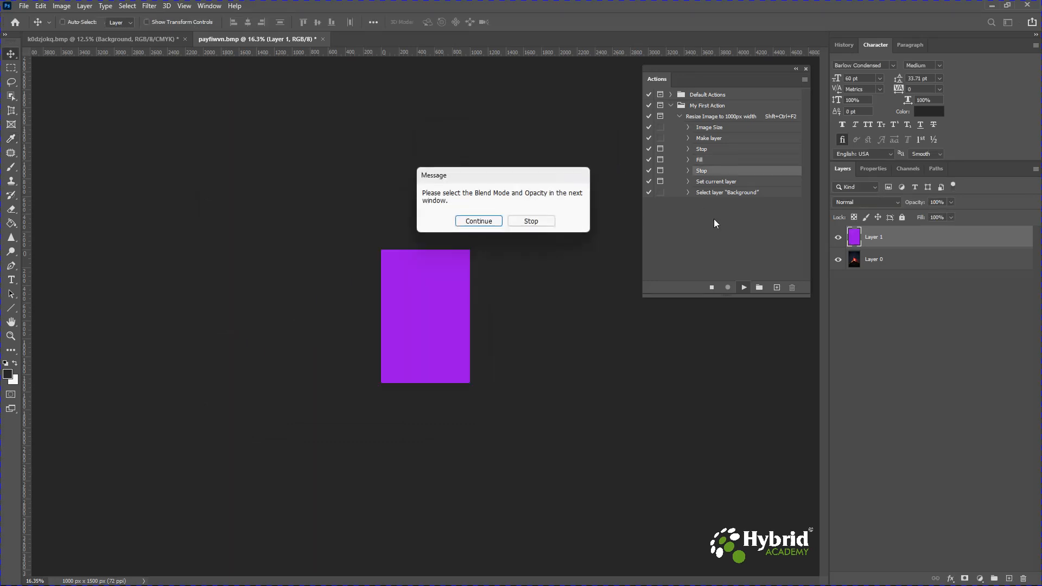
- Continue past the blend message, set the overlay to Multiply at 60% opacity, and stop the action
click(479, 221)
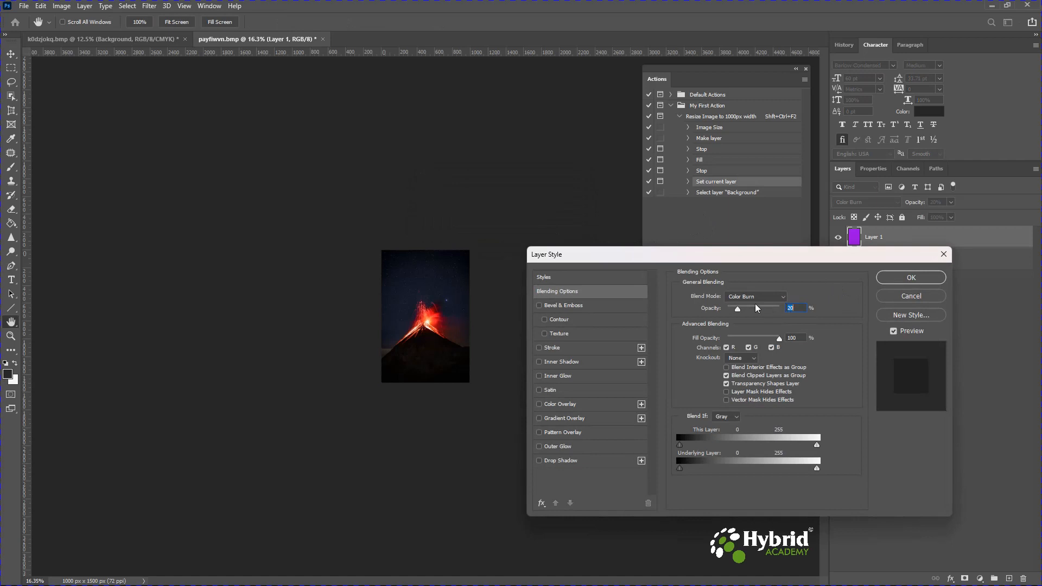
click(756, 297)
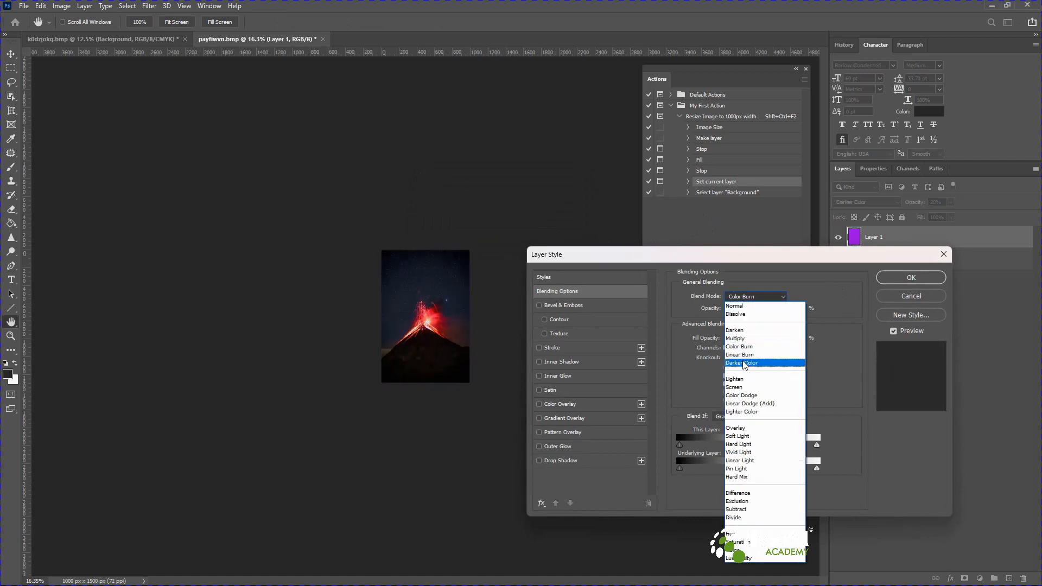
click(739, 339)
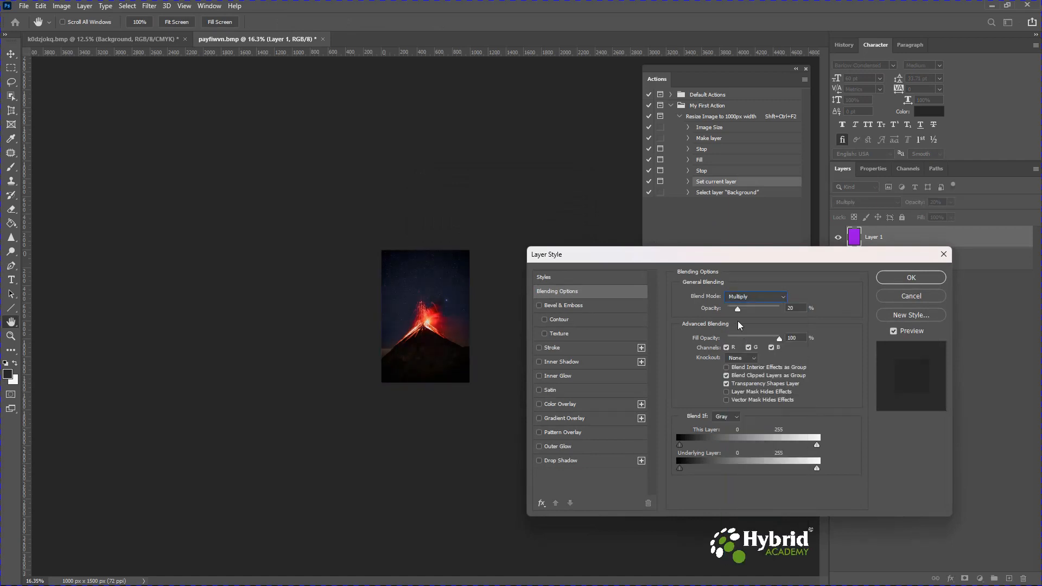
drag(739, 311, 766, 318)
click(898, 279)
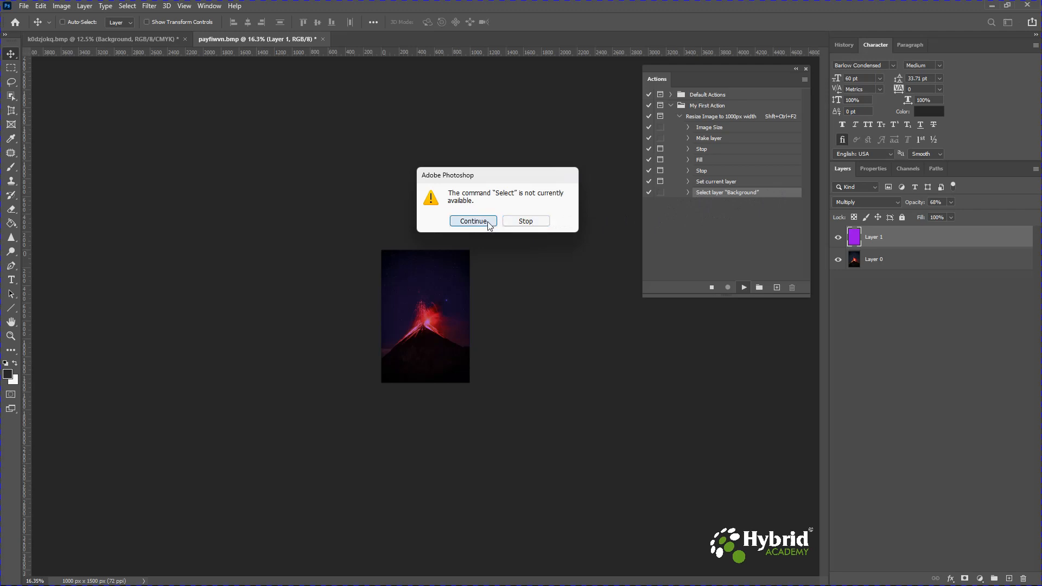
click(527, 221)
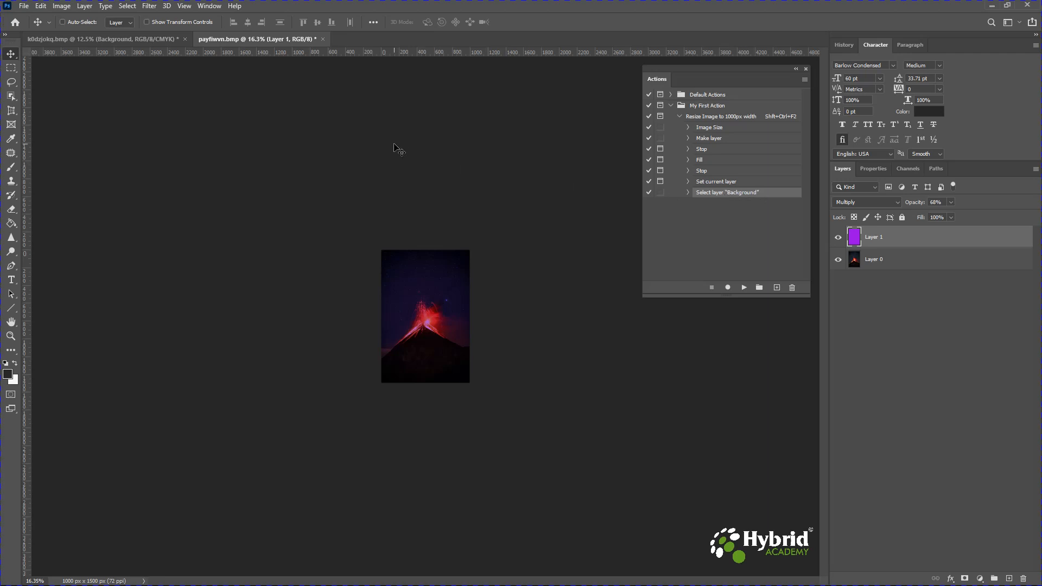
- Switch to the portrait image and delete the Select layer Background step from the action
click(142, 39)
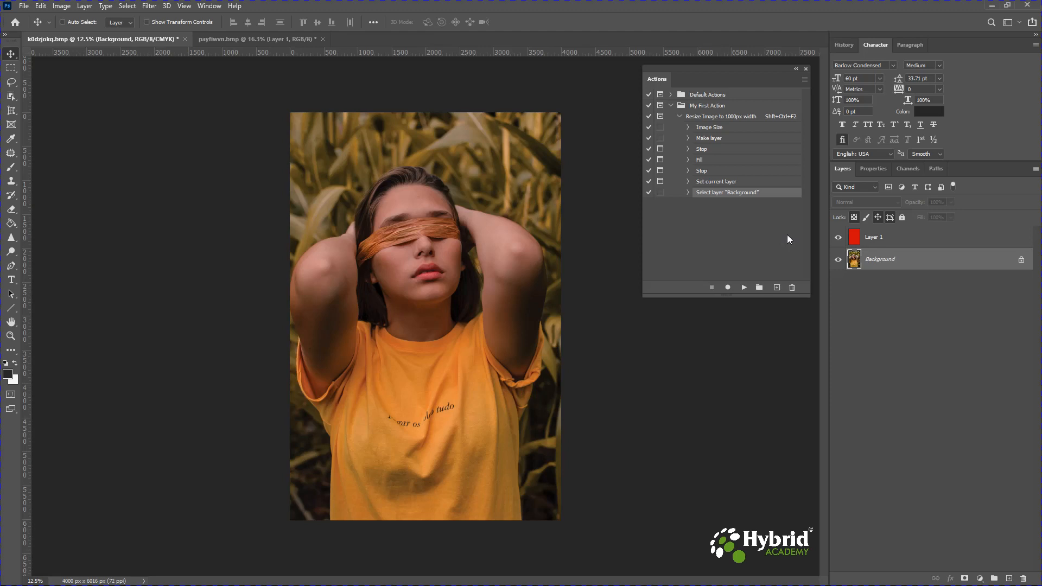
drag(730, 193, 793, 287)
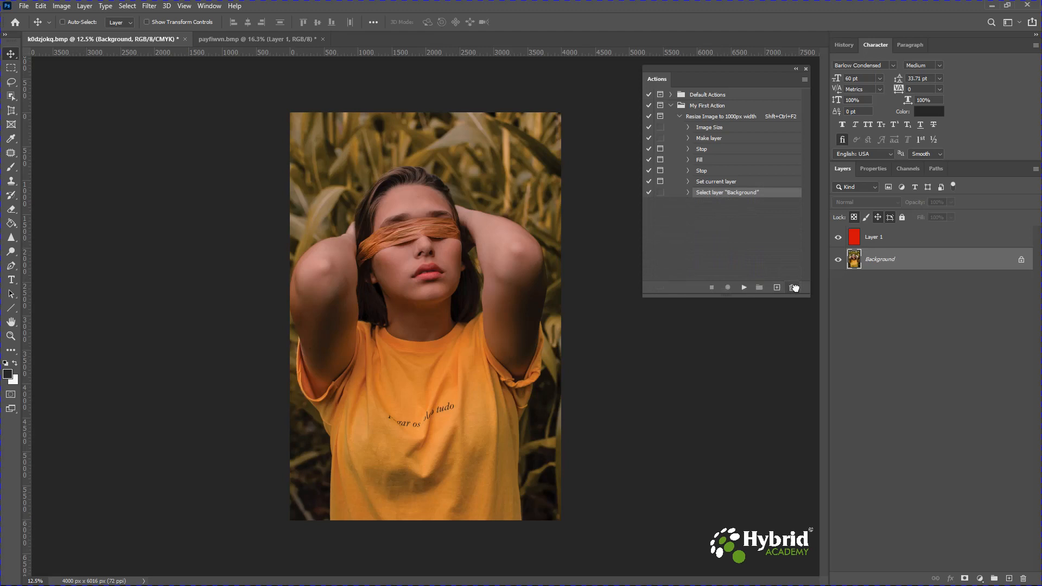
- Select Layer 1 and record steps that select the forward layer and then the backward layer
click(882, 242)
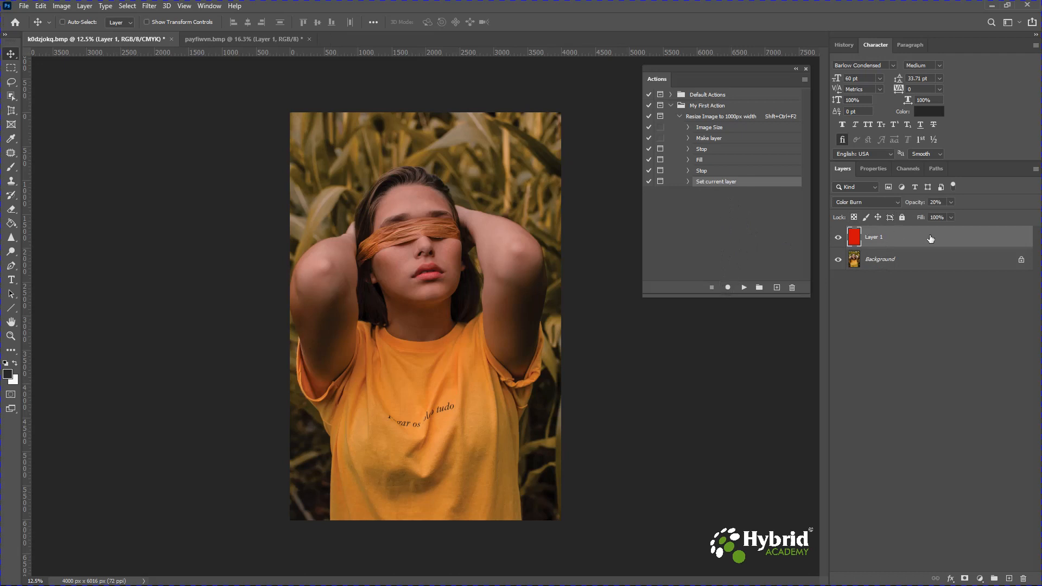
click(727, 287)
key(alt)
key(alt+bracketright)
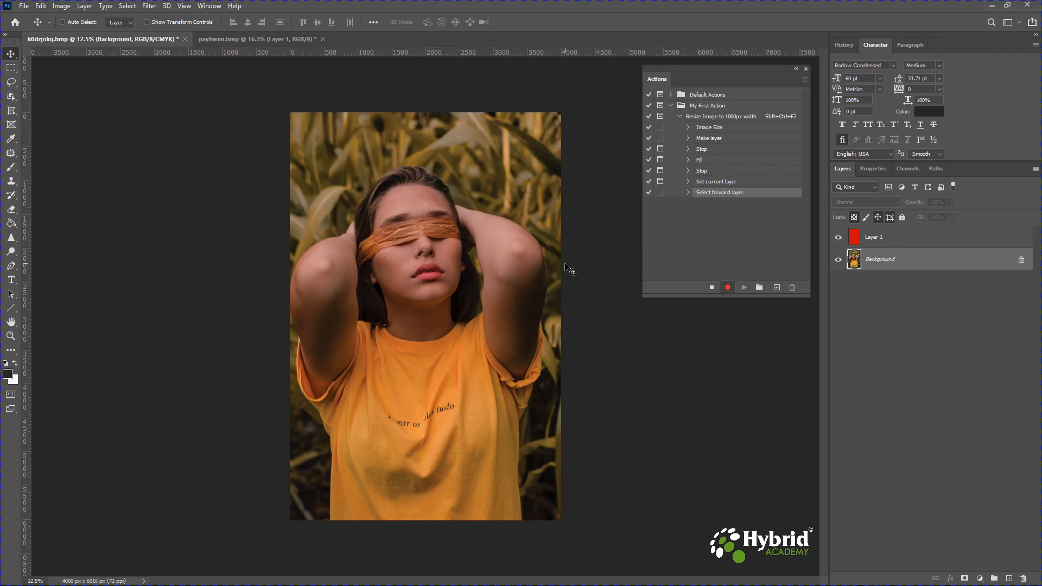
key(alt+bracketleft)
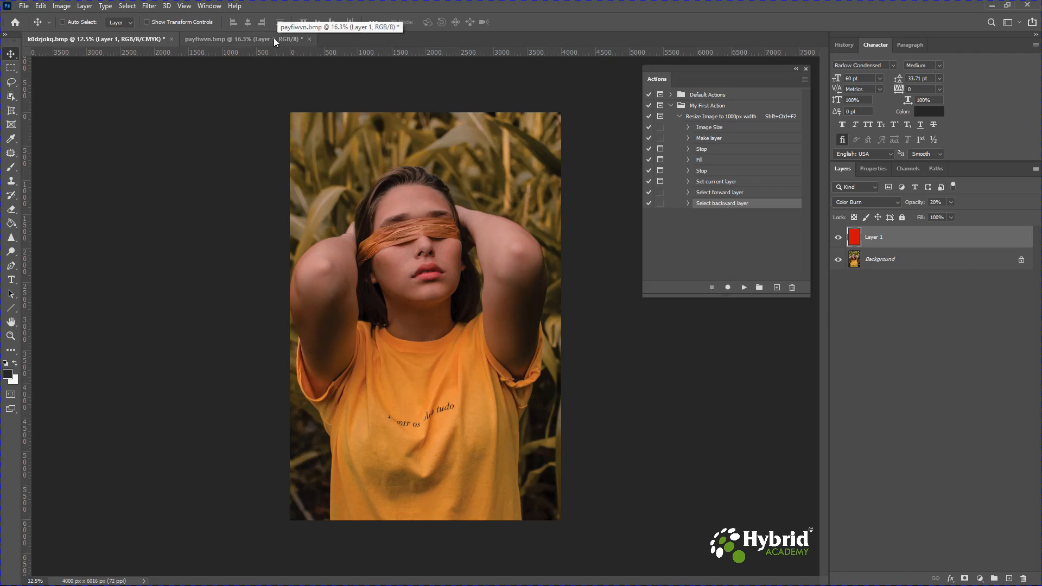
- Switch to the volcano image, play the resize action and continue past the first stop message
click(273, 38)
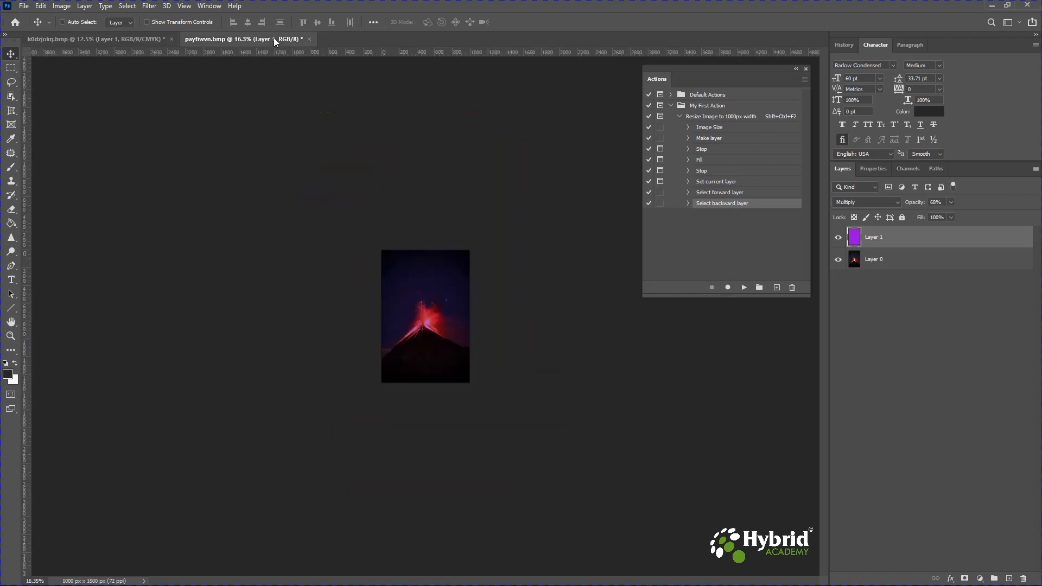
click(712, 117)
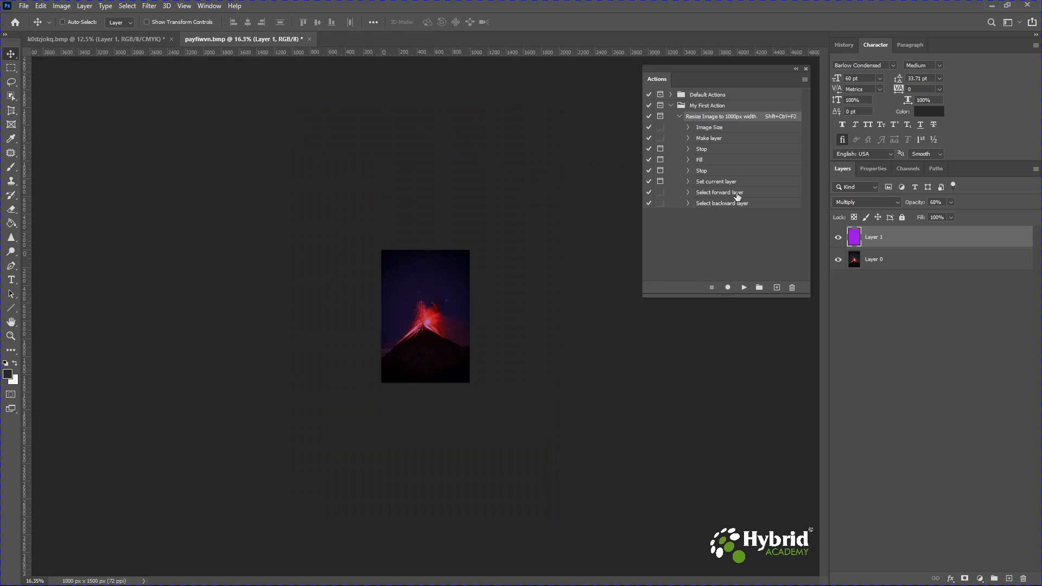
click(744, 288)
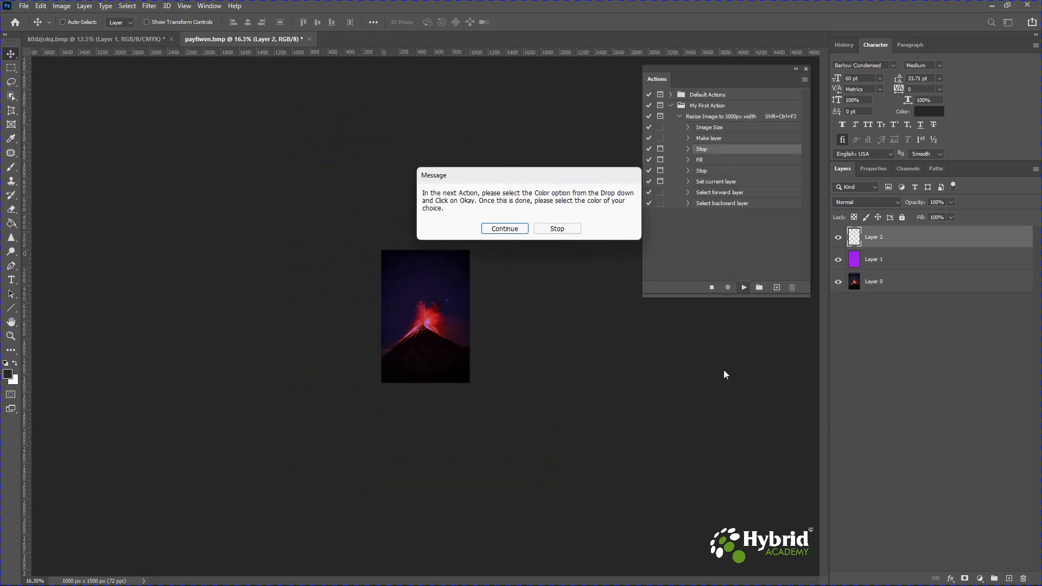
click(516, 229)
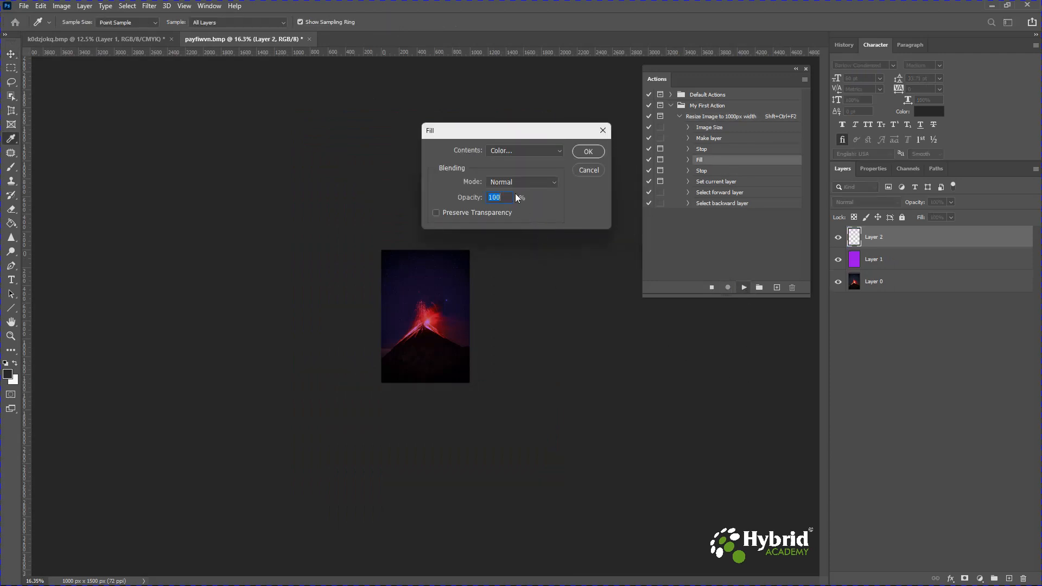
- Fill the new overlay layer with a yellow colour (#dedc33) chosen in the colour picker
click(529, 151)
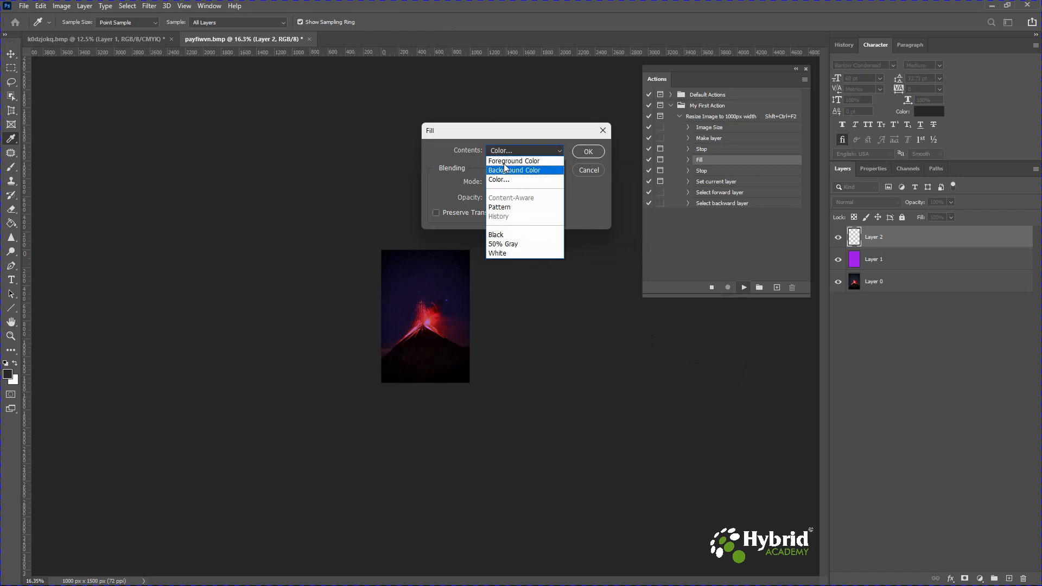
click(506, 180)
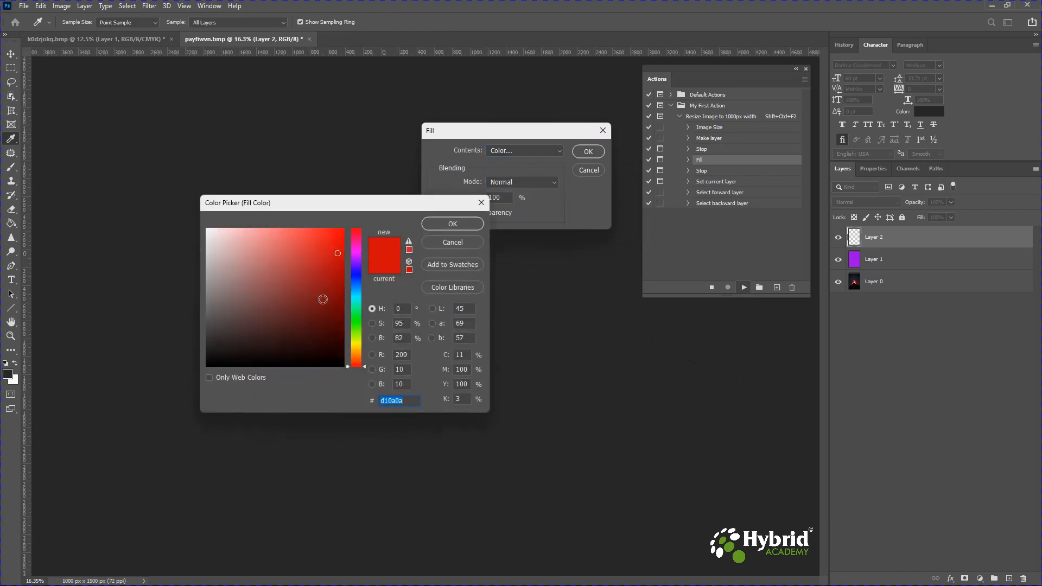
click(357, 343)
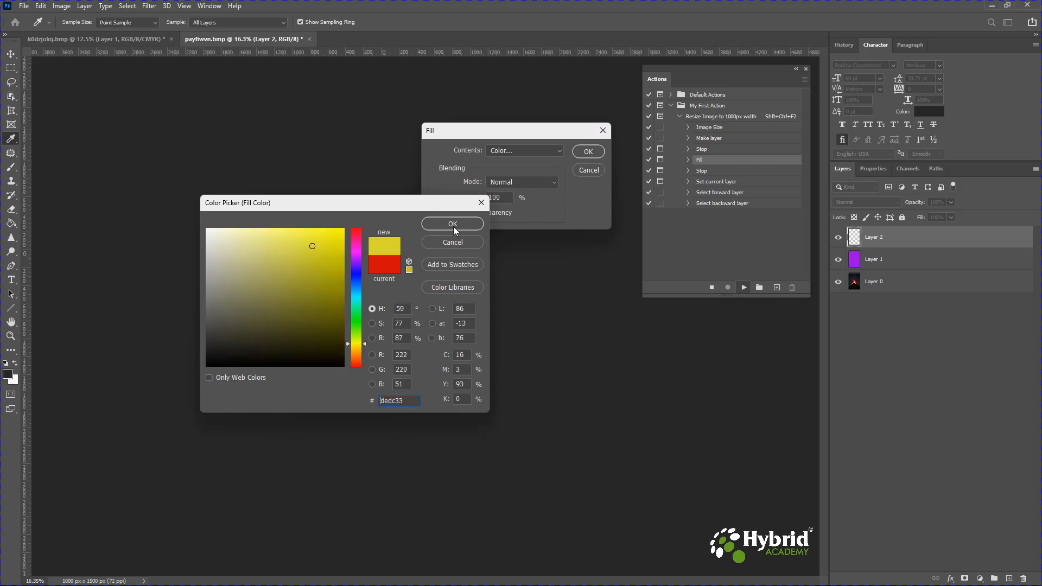
click(452, 223)
click(582, 151)
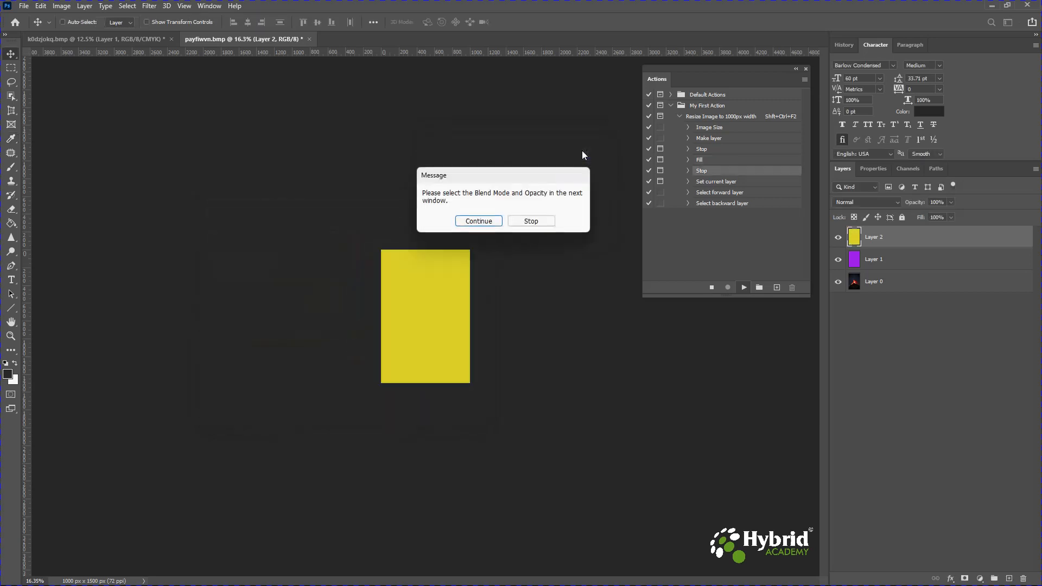
- Continue past the blend message and set the overlay's blend mode to Lighten at 38% opacity
click(484, 223)
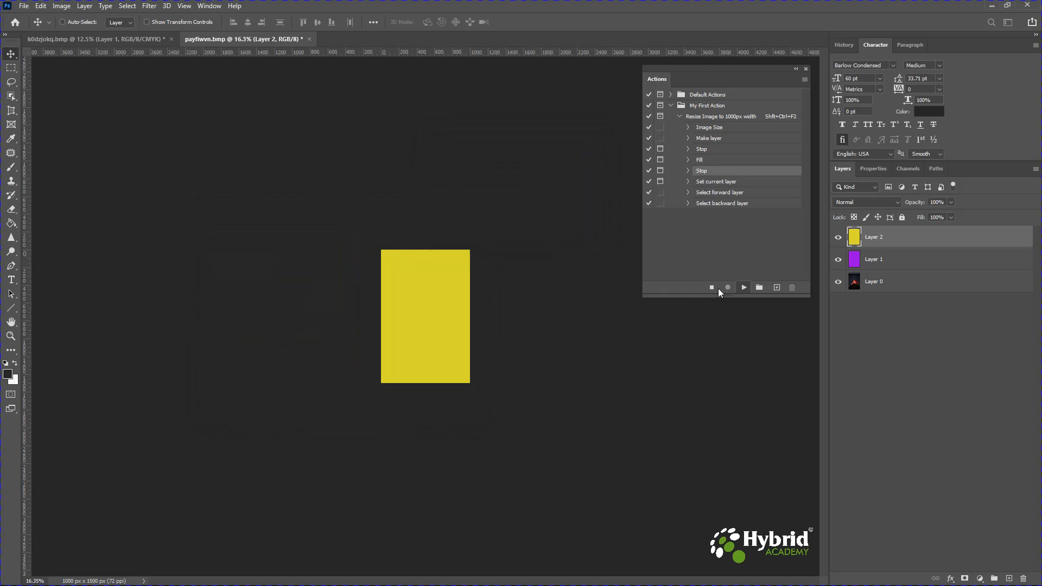
click(763, 298)
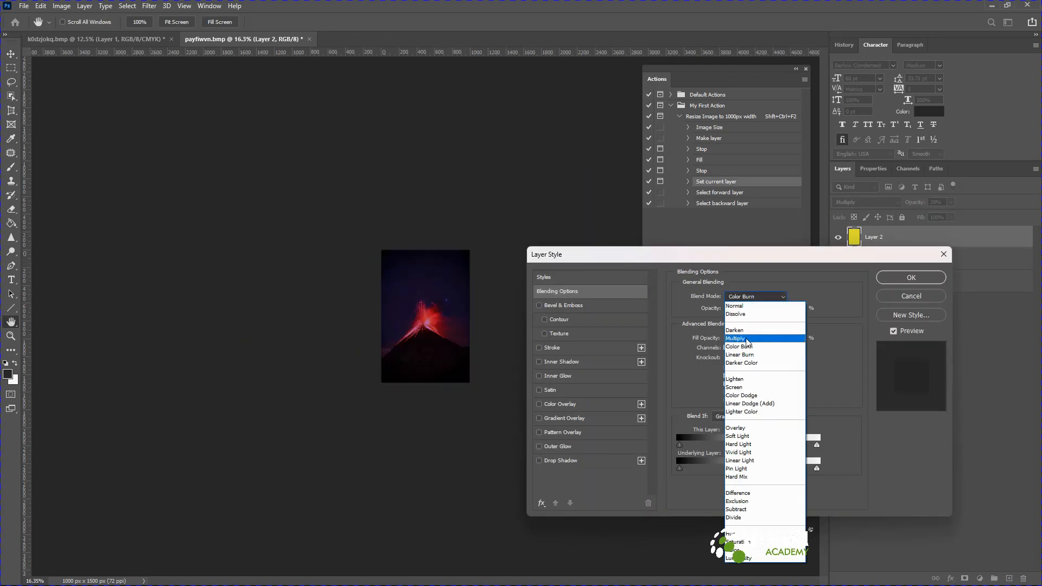
click(750, 380)
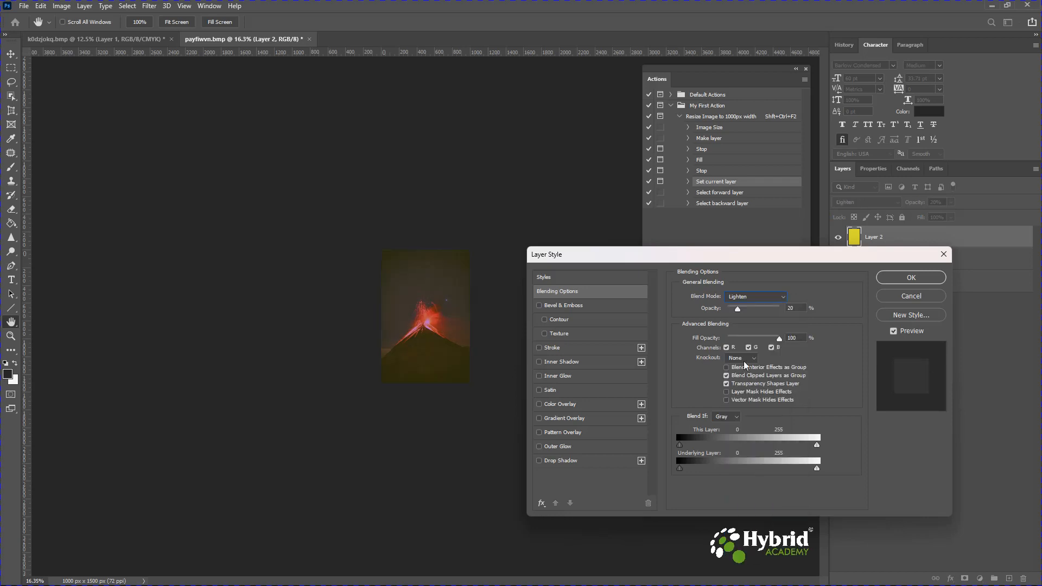
drag(738, 309, 748, 314)
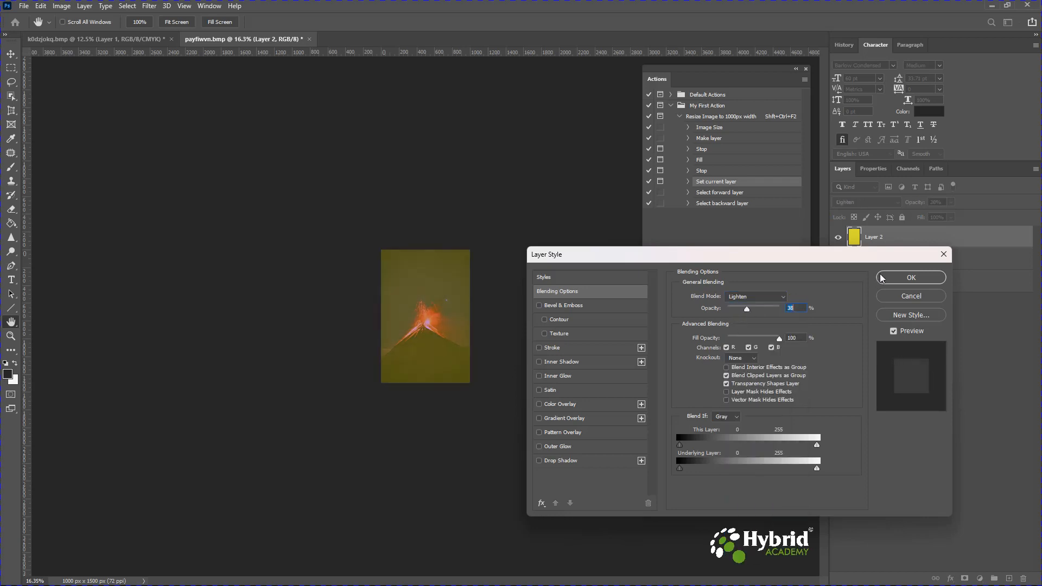
click(897, 278)
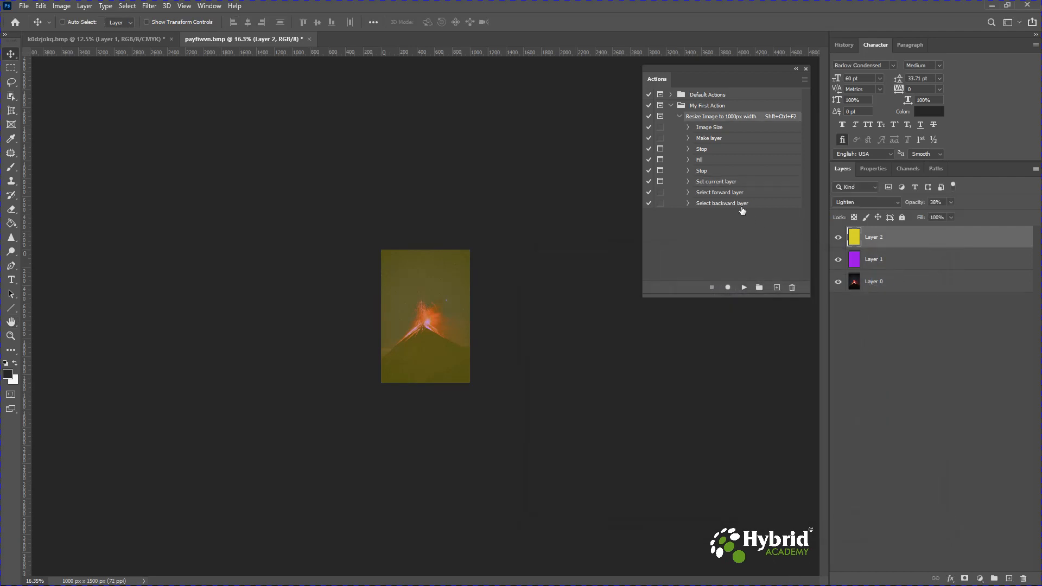